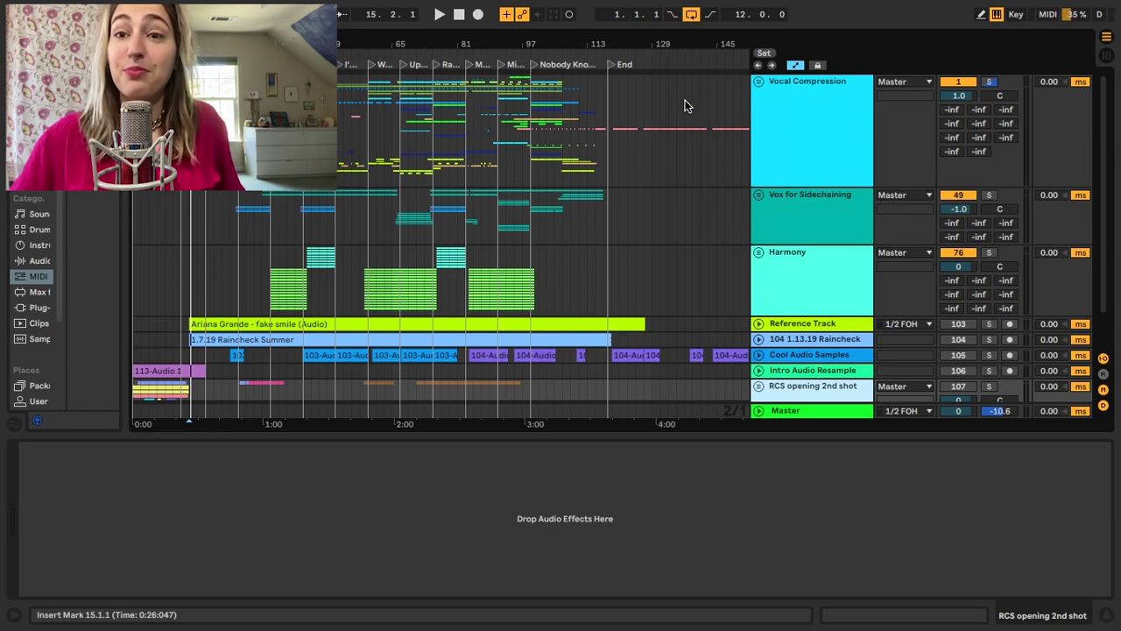
Inspect the device chains of Vocal Compression, Vox for Sidechaining and Harmony
{"action": "left_click", "coordinate": [805, 118]}
{"action": "left_click", "coordinate": [783, 207]}
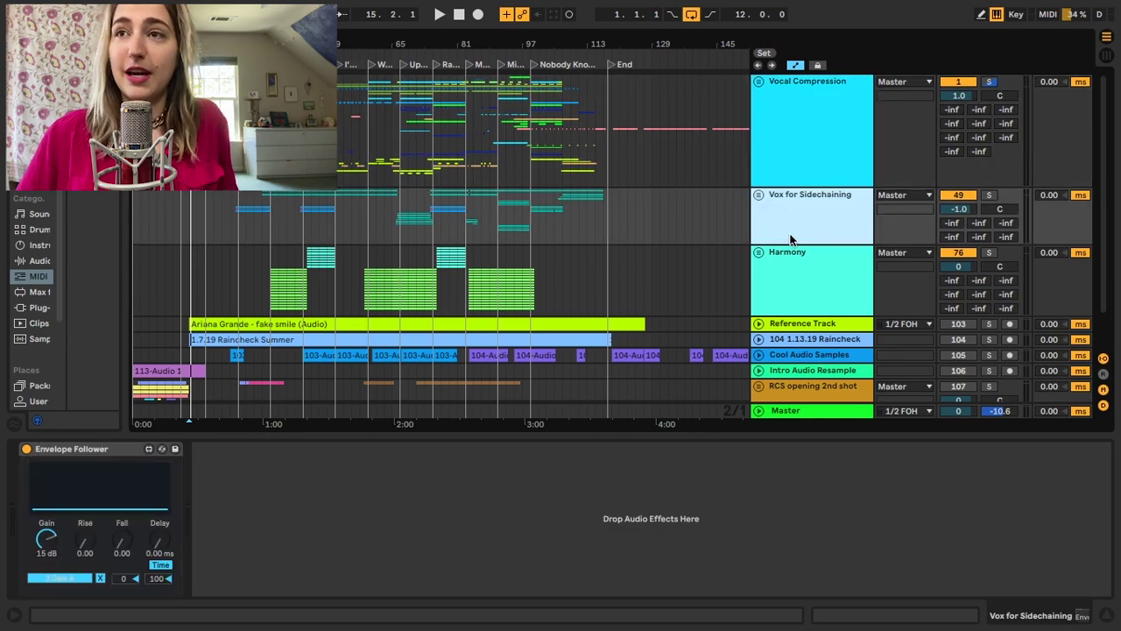
{"action": "left_click", "coordinate": [791, 261]}
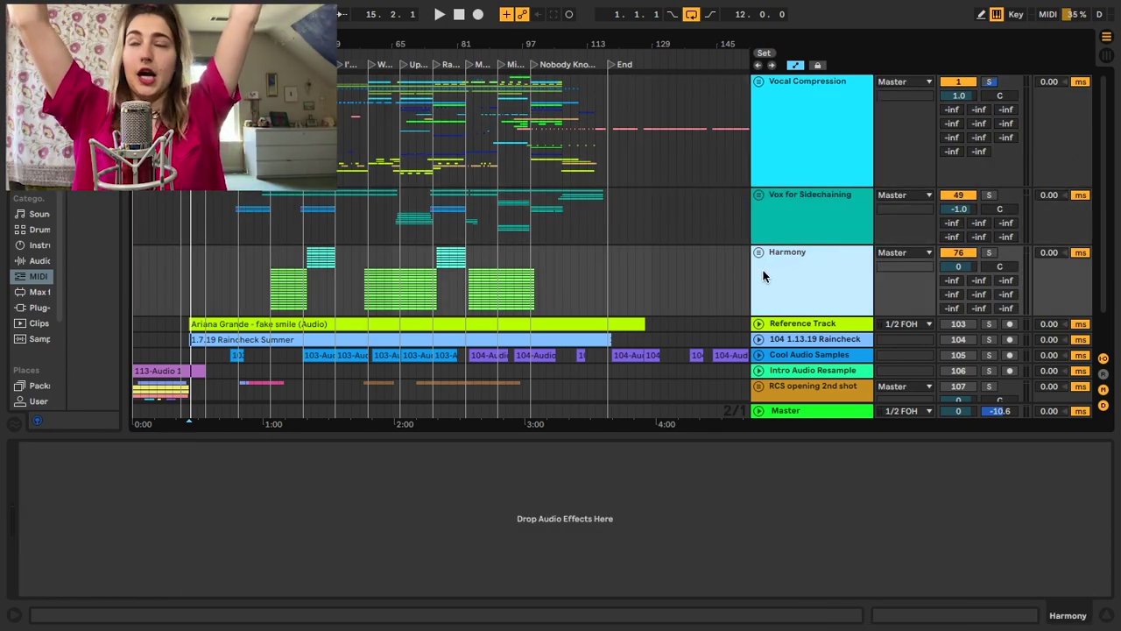
{"action": "left_click", "coordinate": [798, 85]}
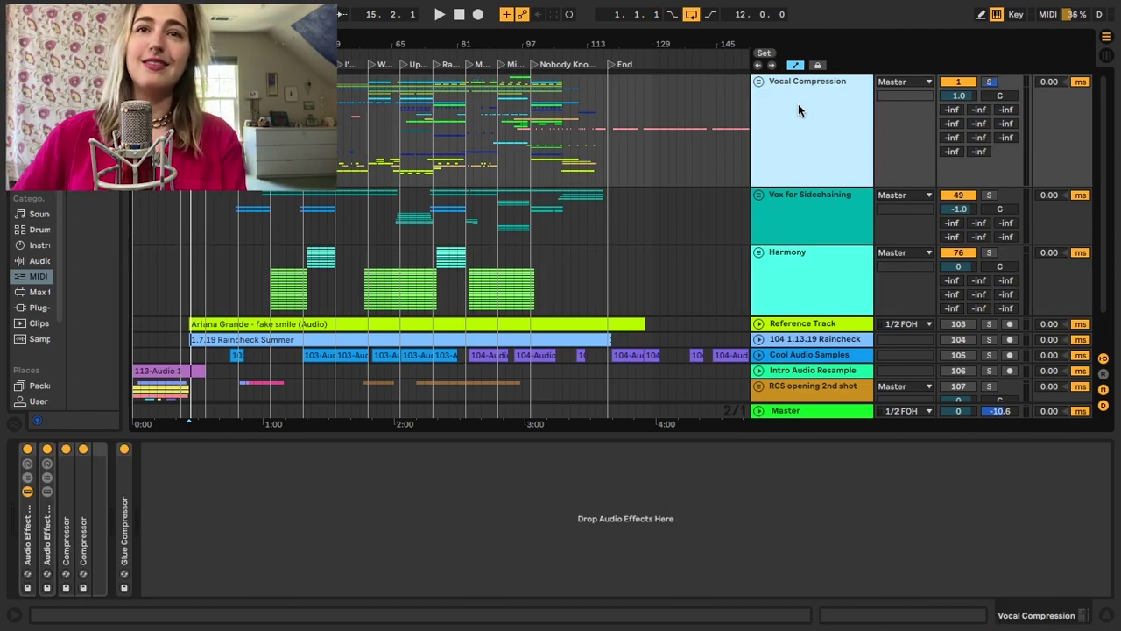
Unfold Vocal Compression and view the Drums, Bass and Audio tracks' devices
{"action": "left_click", "coordinate": [759, 81]}
{"action": "scroll", "coordinate": [774, 140], "scroll_direction": "down", "scroll_amount": 1}
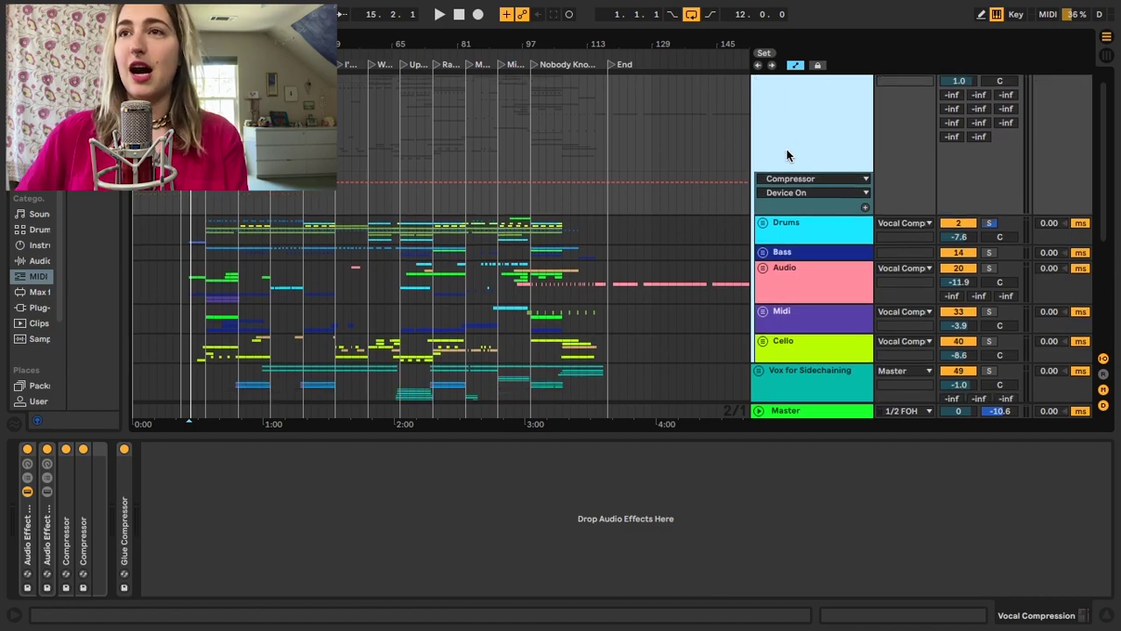
{"action": "left_click", "coordinate": [794, 222]}
{"action": "scroll", "coordinate": [795, 226], "scroll_direction": "down", "scroll_amount": 2}
{"action": "left_click", "coordinate": [793, 224]}
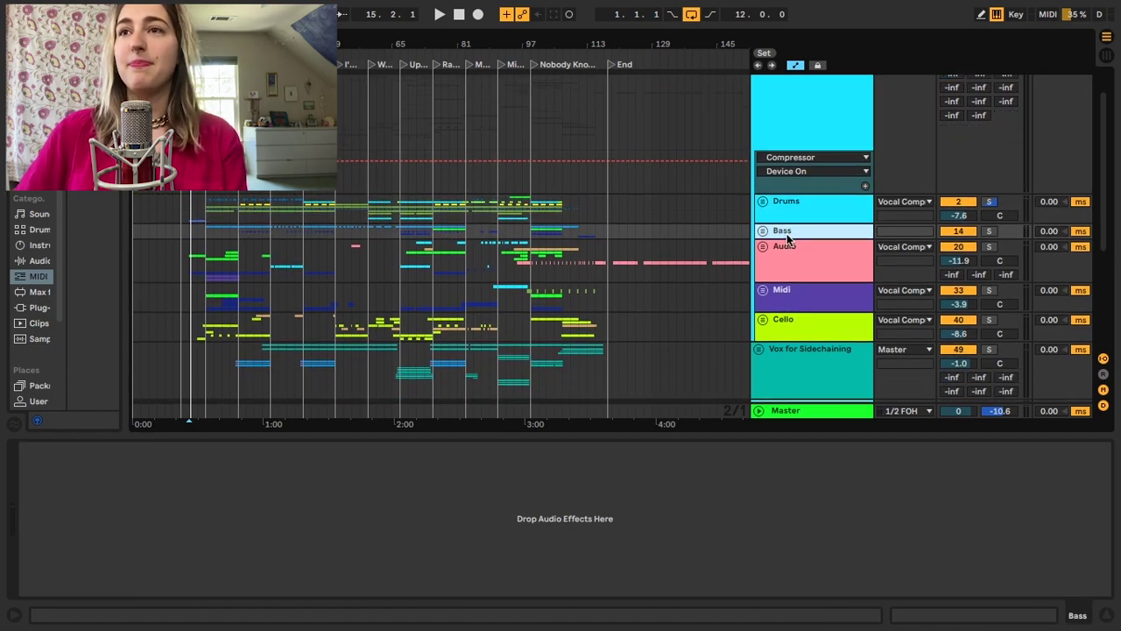
{"action": "left_click", "coordinate": [786, 253]}
View EQ Eight on Midi, Glue Compressor on Cello, and Vox for Sidechaining's Envelope Follower
{"action": "left_click", "coordinate": [787, 288]}
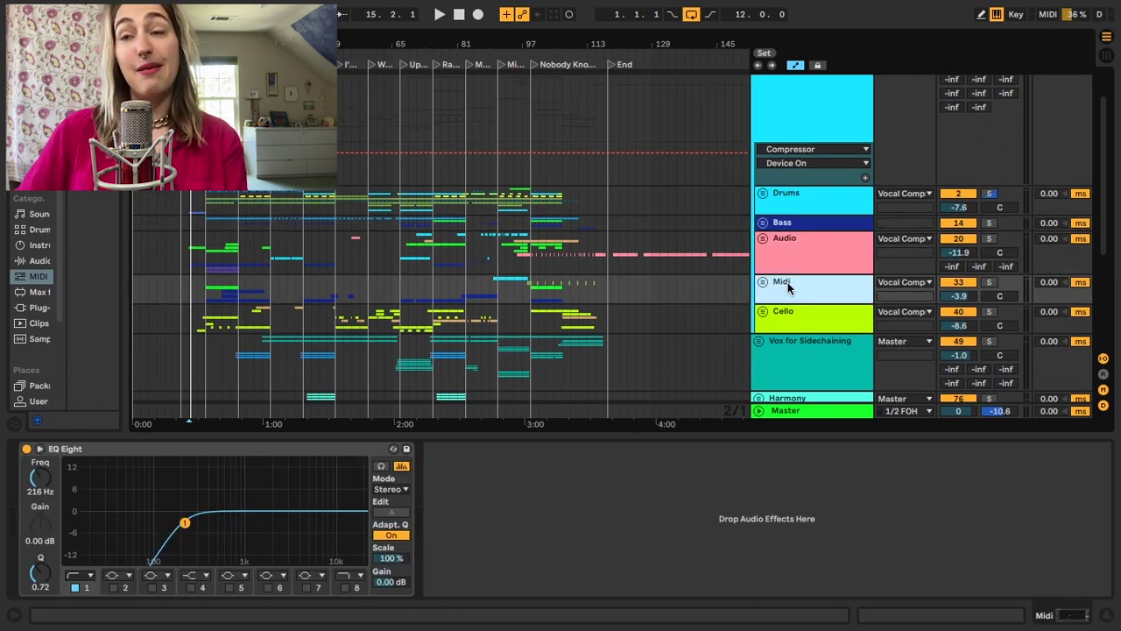
{"action": "left_click", "coordinate": [789, 313]}
{"action": "scroll", "coordinate": [791, 315], "scroll_direction": "down", "scroll_amount": 2}
{"action": "left_click", "coordinate": [785, 265]}
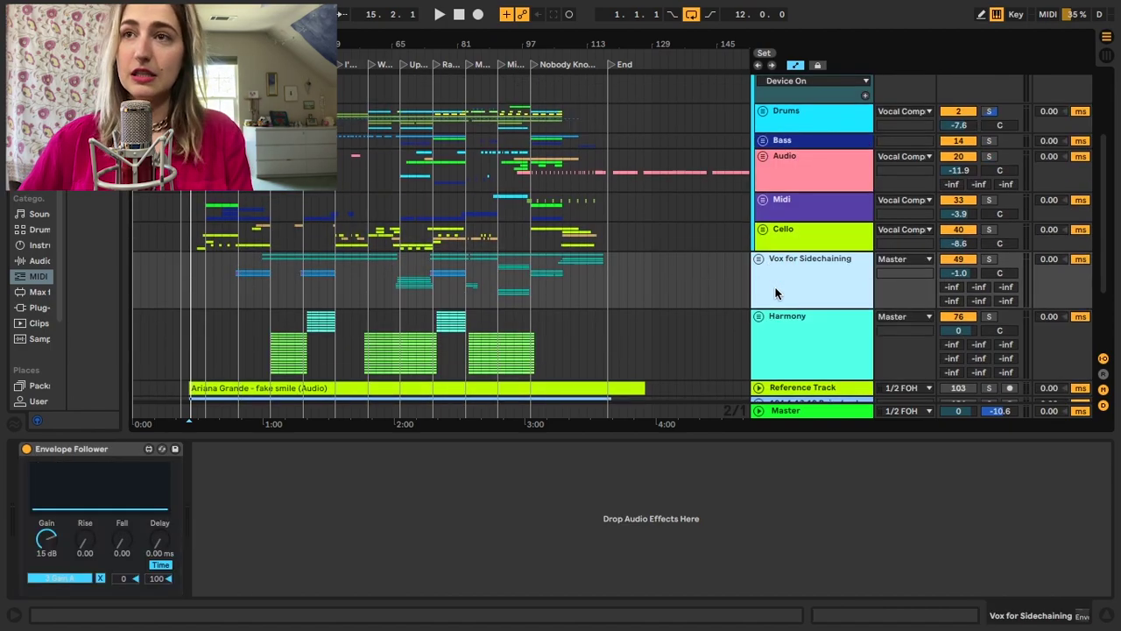
{"action": "scroll", "coordinate": [775, 275], "scroll_direction": "down", "scroll_amount": 2}
{"action": "left_click", "coordinate": [775, 254]}
Unfold Harmony, view the Reference Track's Utility, then fold Vocal Compression back up
{"action": "left_click", "coordinate": [760, 248]}
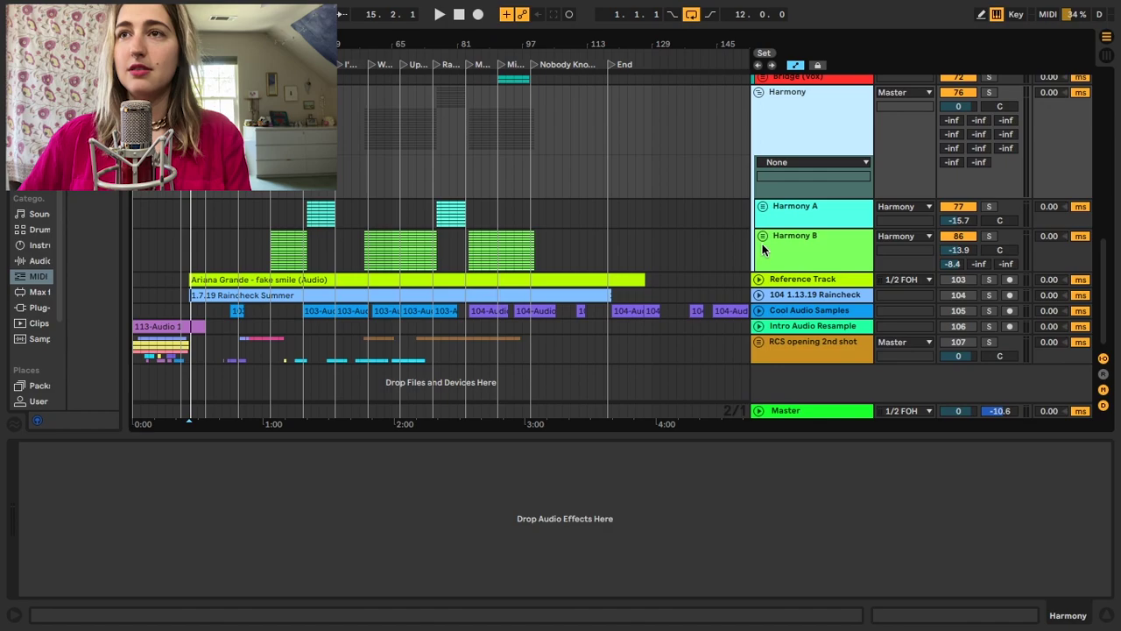
{"action": "scroll", "coordinate": [780, 241], "scroll_direction": "up", "scroll_amount": 2}
{"action": "left_click", "coordinate": [798, 239]}
{"action": "scroll", "coordinate": [796, 240], "scroll_direction": "up", "scroll_amount": 2}
{"action": "scroll", "coordinate": [760, 210], "scroll_direction": "up", "scroll_amount": 3}
{"action": "scroll", "coordinate": [760, 210], "scroll_direction": "up", "scroll_amount": 4}
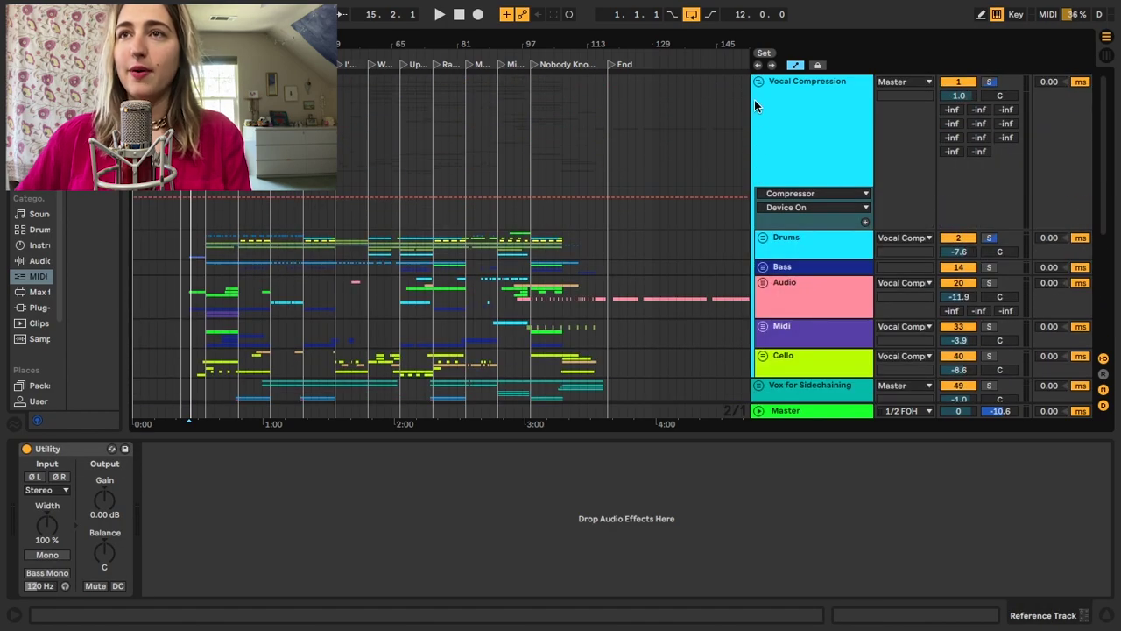
{"action": "left_click", "coordinate": [759, 82]}
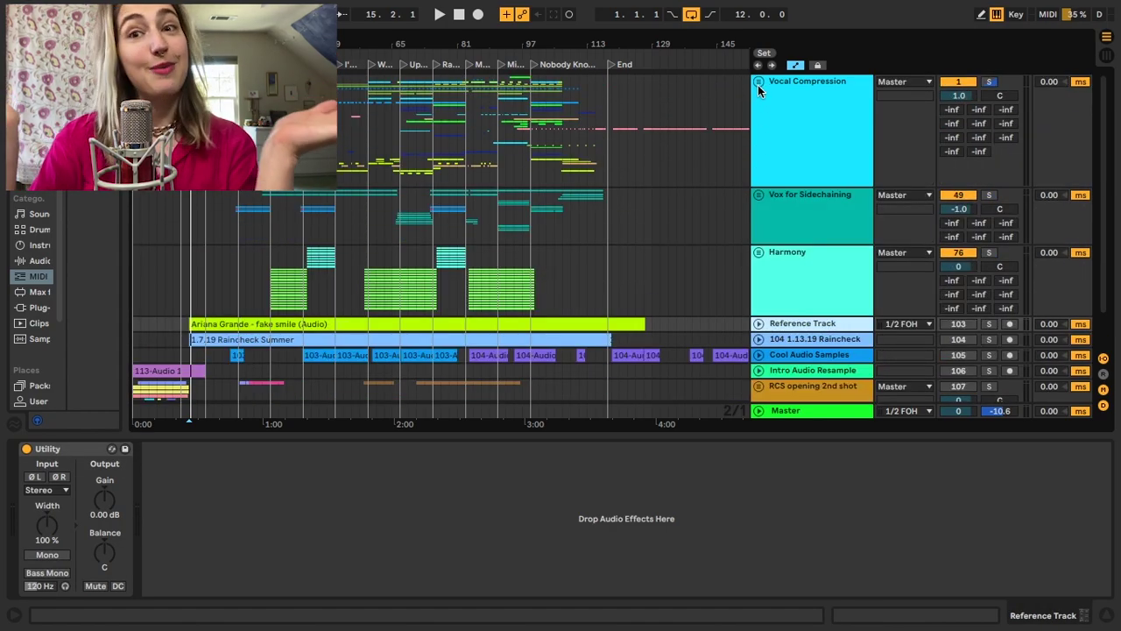
Expand Vocal Compression's two compressors, then unfold the group and its Drums group
{"action": "left_click", "coordinate": [784, 88]}
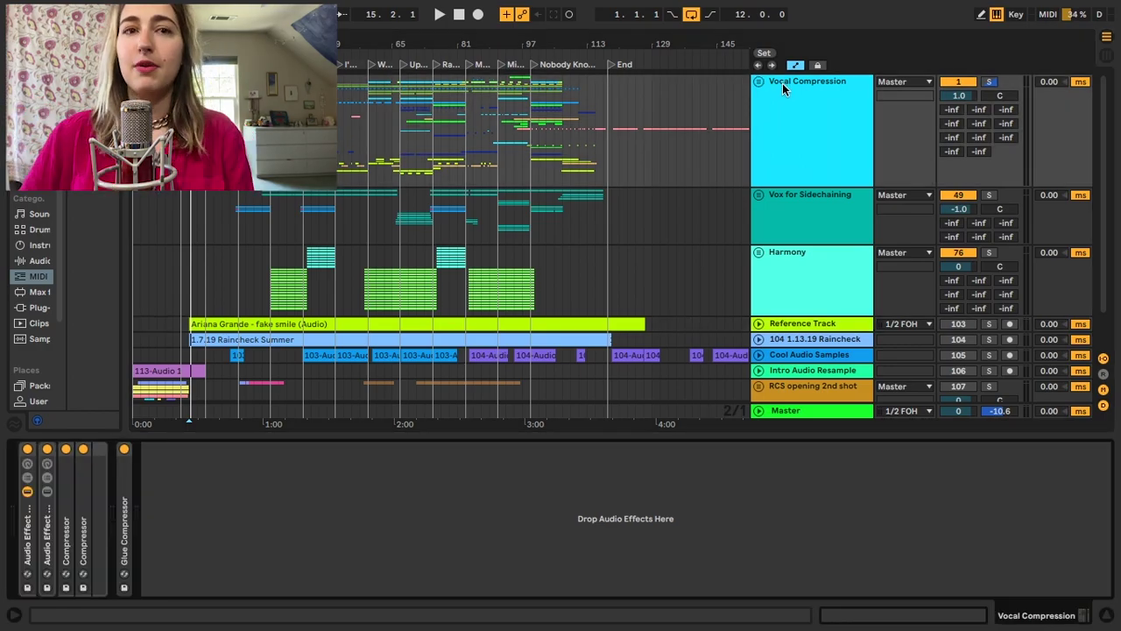
{"action": "double_click", "coordinate": [63, 511]}
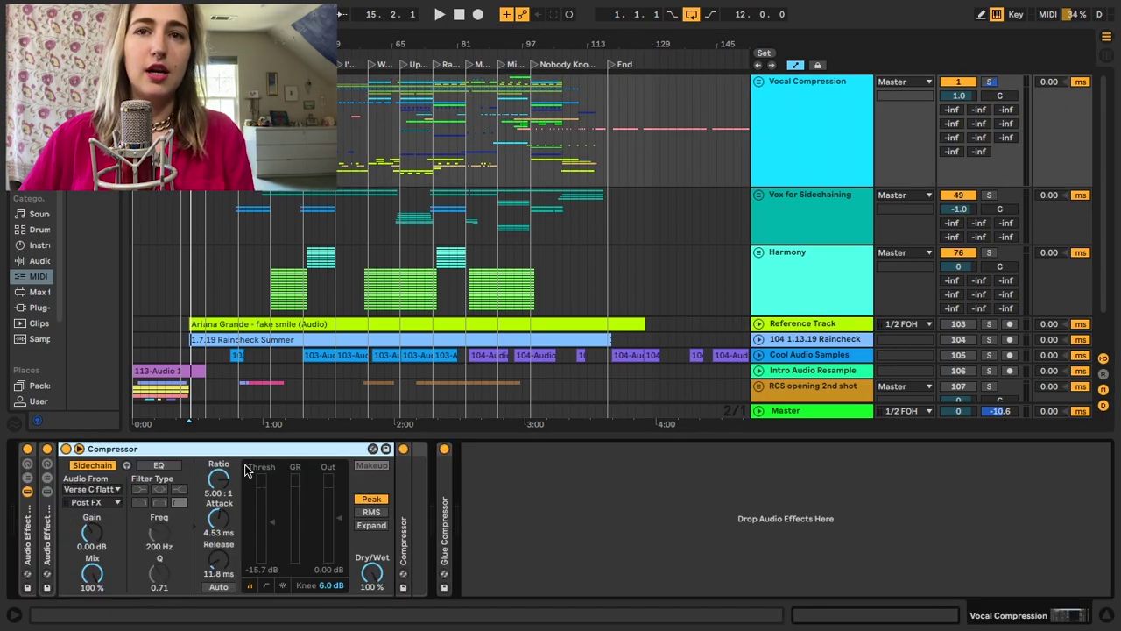
{"action": "key", "text": "ctrl+d"}
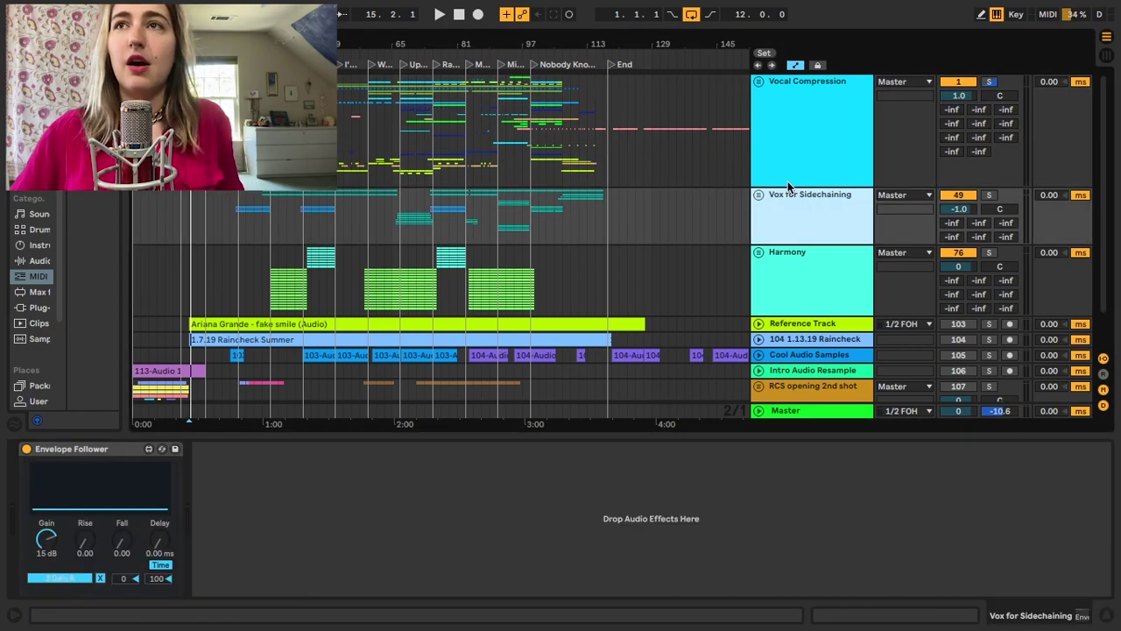
{"action": "left_click", "coordinate": [759, 82]}
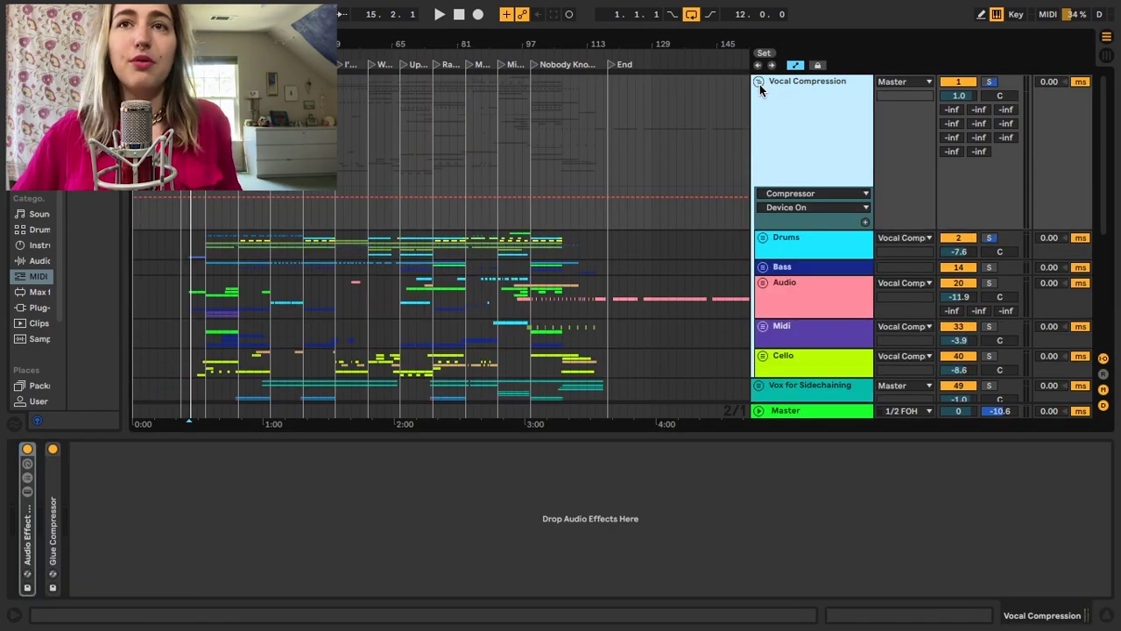
{"action": "left_click", "coordinate": [775, 232]}
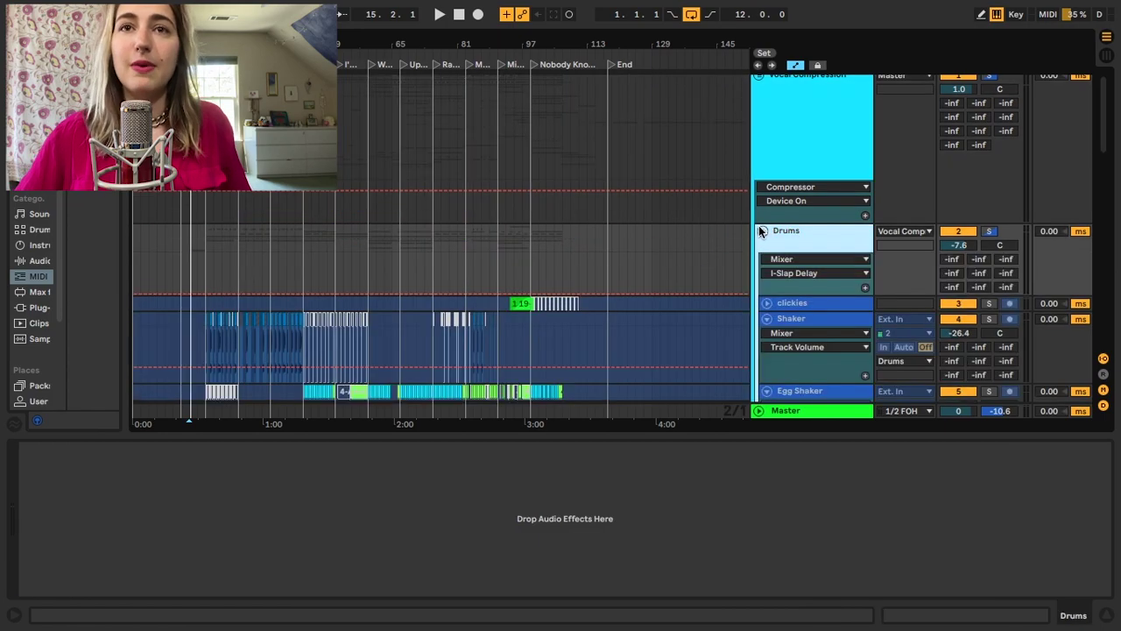
Unfreeze the 7 Drum Rack track from its track options menu
{"action": "scroll", "coordinate": [755, 228], "scroll_direction": "down", "scroll_amount": 5}
{"action": "scroll", "coordinate": [754, 226], "scroll_direction": "down", "scroll_amount": 3}
{"action": "scroll", "coordinate": [750, 223], "scroll_direction": "down", "scroll_amount": 2}
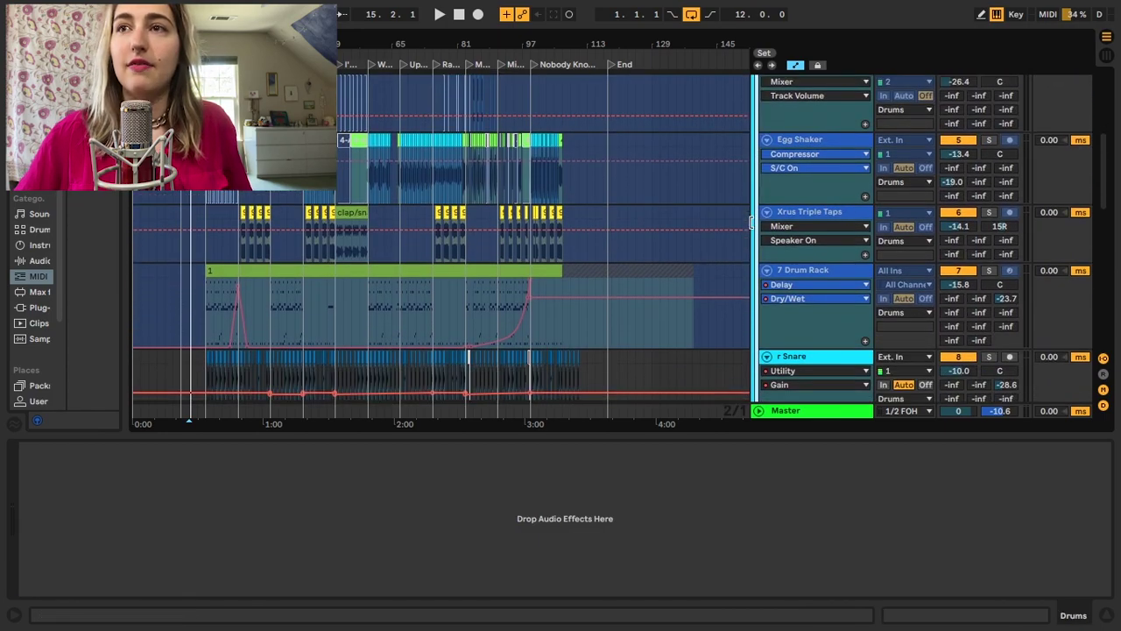
{"action": "scroll", "coordinate": [750, 223], "scroll_direction": "down", "scroll_amount": 2}
{"action": "scroll", "coordinate": [762, 214], "scroll_direction": "up", "scroll_amount": 3}
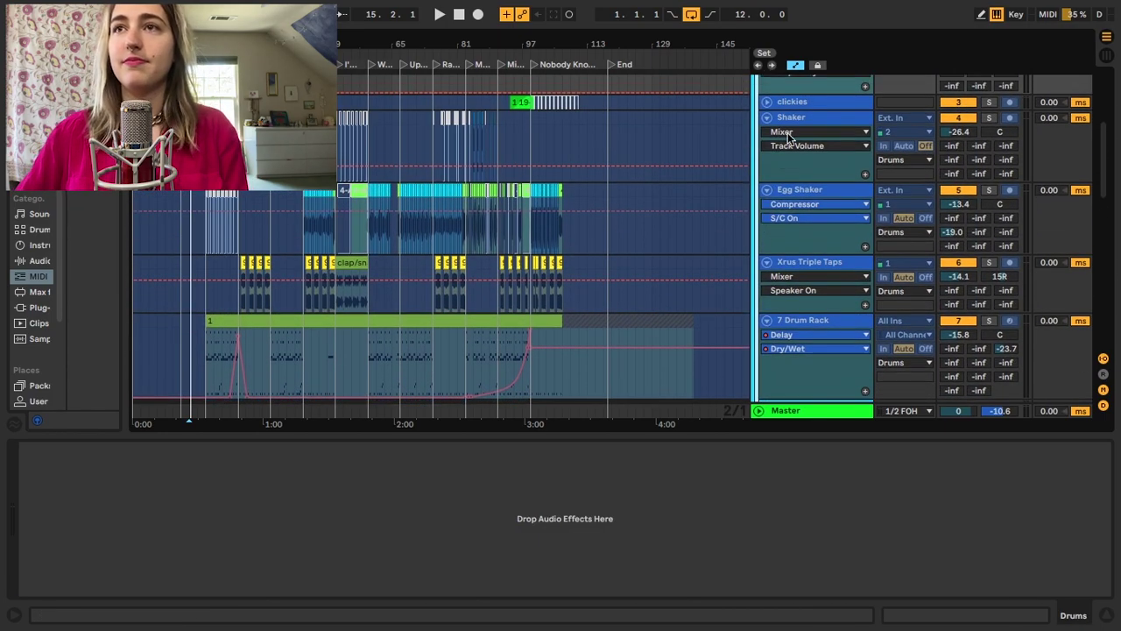
{"action": "left_click", "coordinate": [788, 320]}
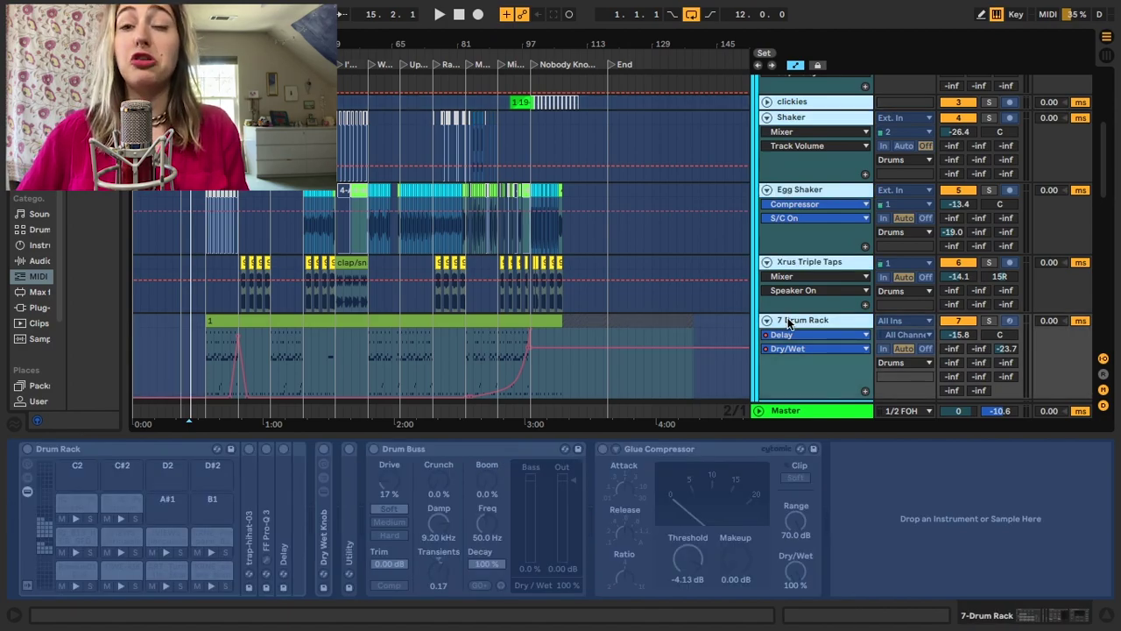
{"action": "right_click", "coordinate": [788, 323]}
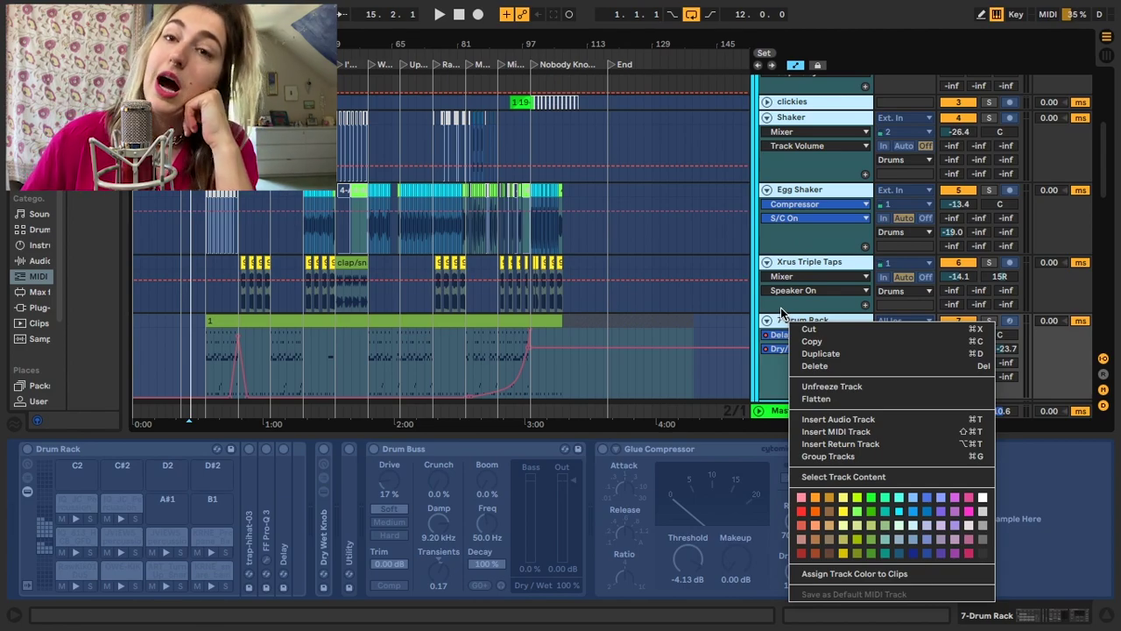
{"action": "left_click", "coordinate": [804, 388]}
Audition the Drums lane from the clickies track, then unfold and refold the Saturator
{"action": "scroll", "coordinate": [786, 147], "scroll_direction": "up", "scroll_amount": 3}
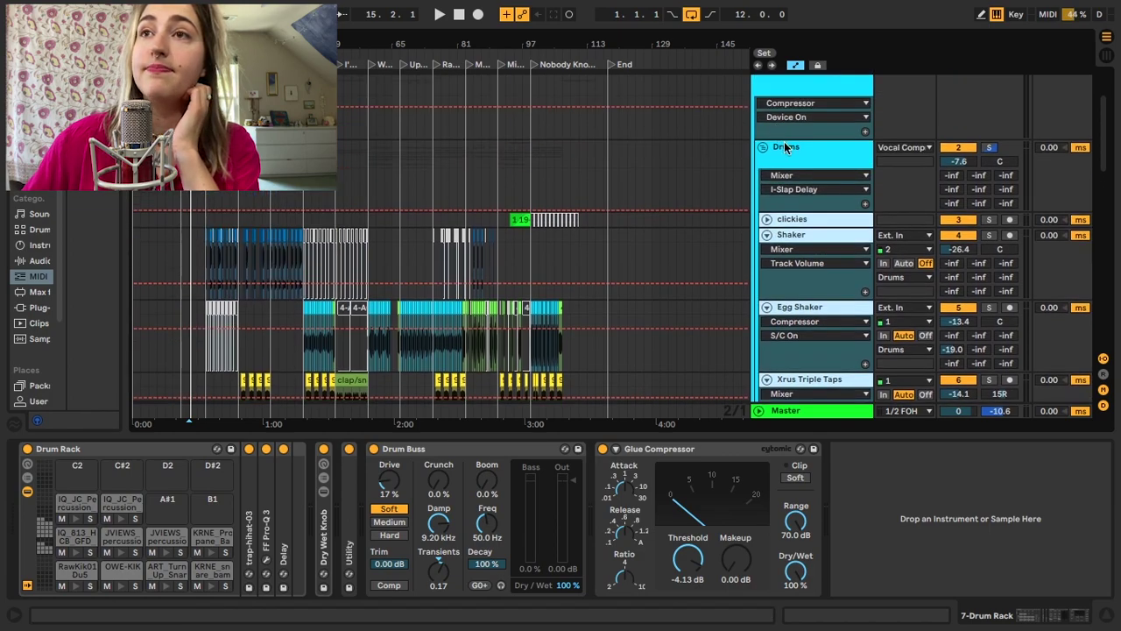
{"action": "left_click", "coordinate": [788, 219]}
{"action": "left_click", "coordinate": [514, 184]}
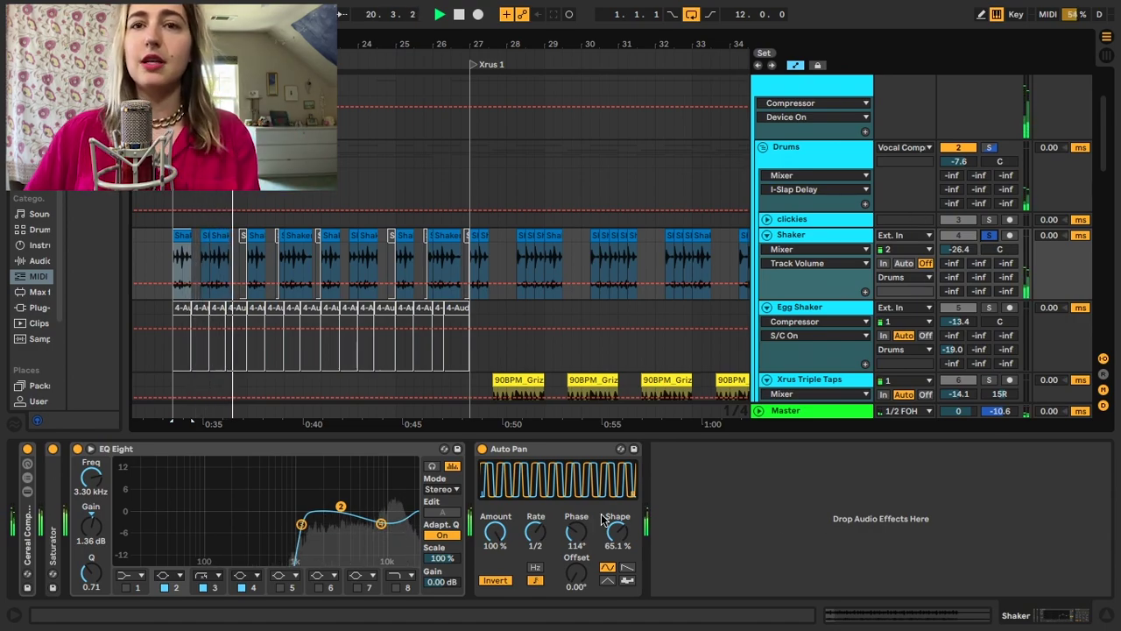
{"action": "key", "text": "space"}
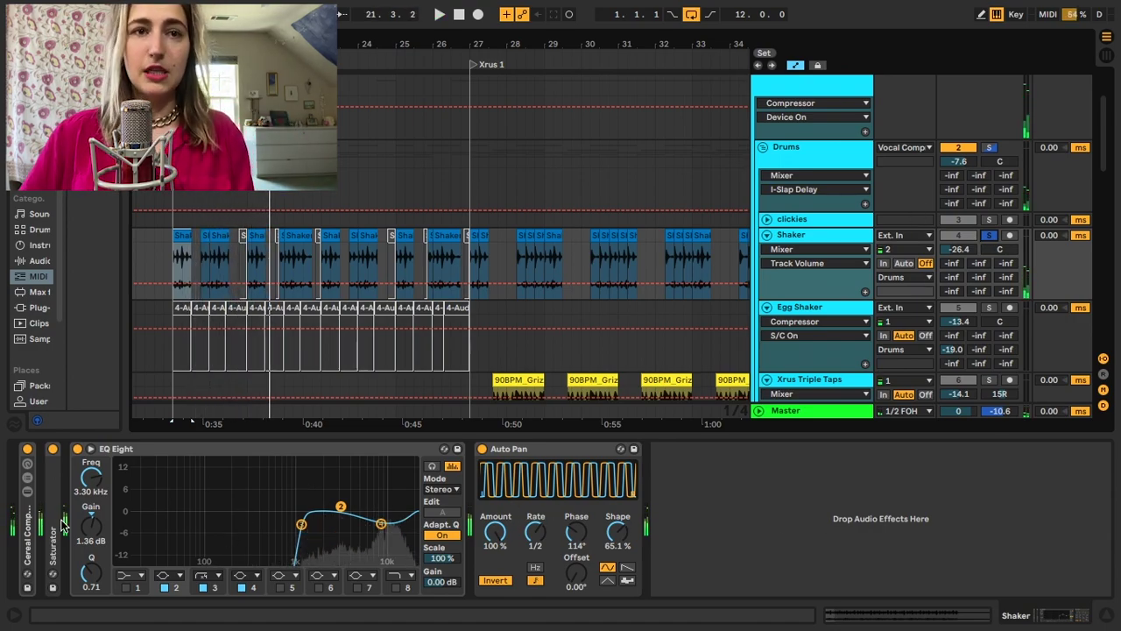
{"action": "double_click", "coordinate": [49, 514]}
{"action": "double_click", "coordinate": [107, 448]}
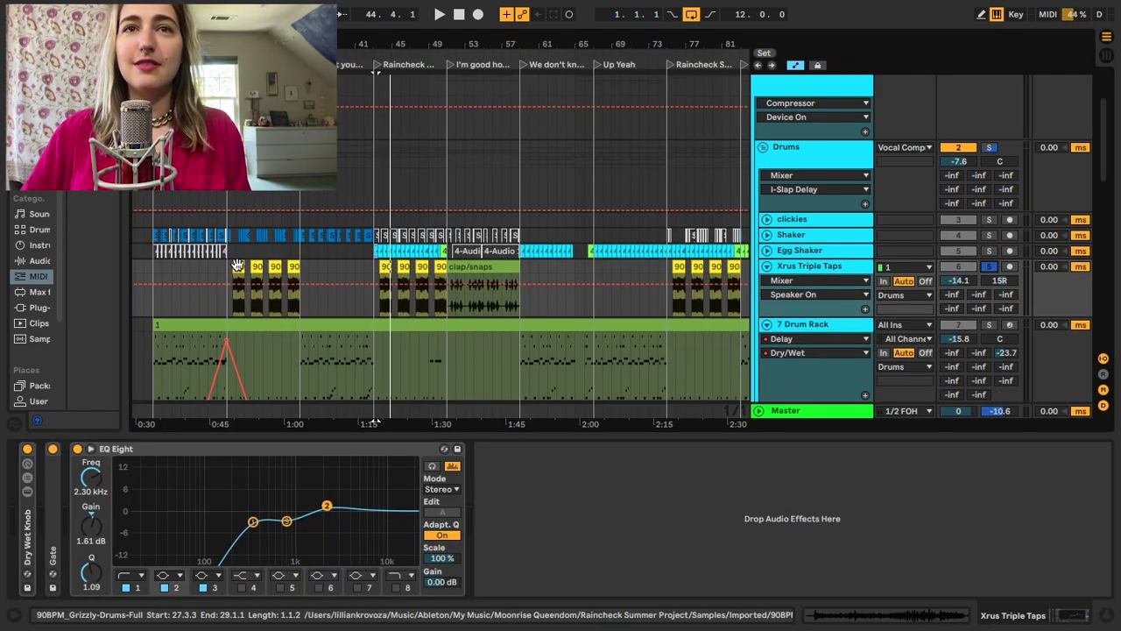
Zoom in on the first 90BPM_Grizzly-Drums-Full clip and play from bar 27
{"action": "left_click", "coordinate": [236, 265]}
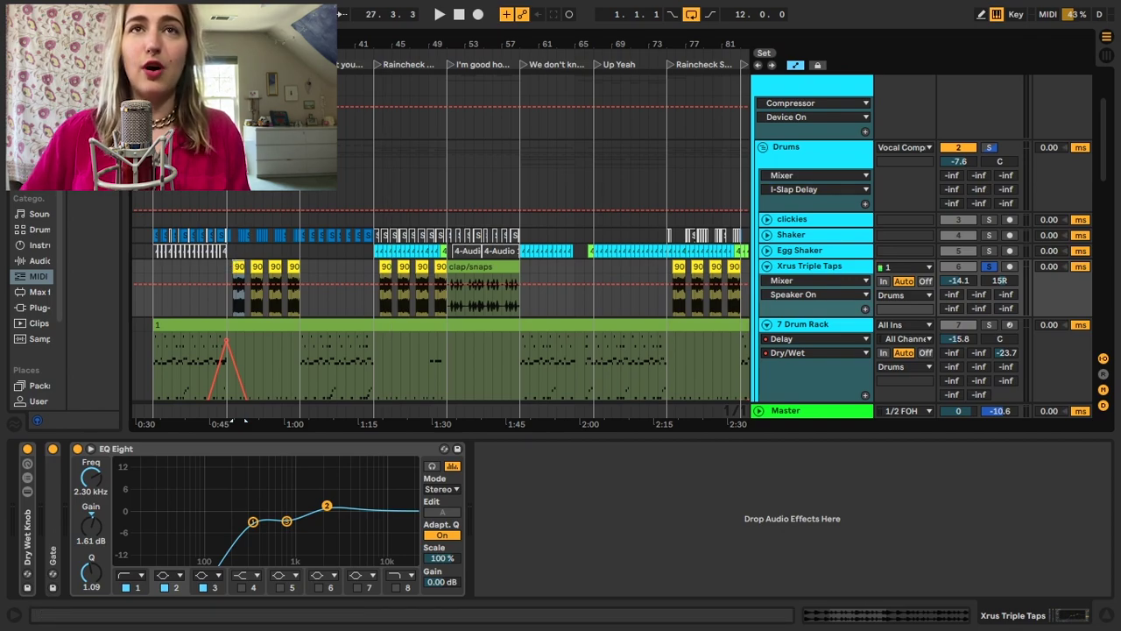
{"action": "key", "text": "plus"}
{"action": "left_click", "coordinate": [368, 267]}
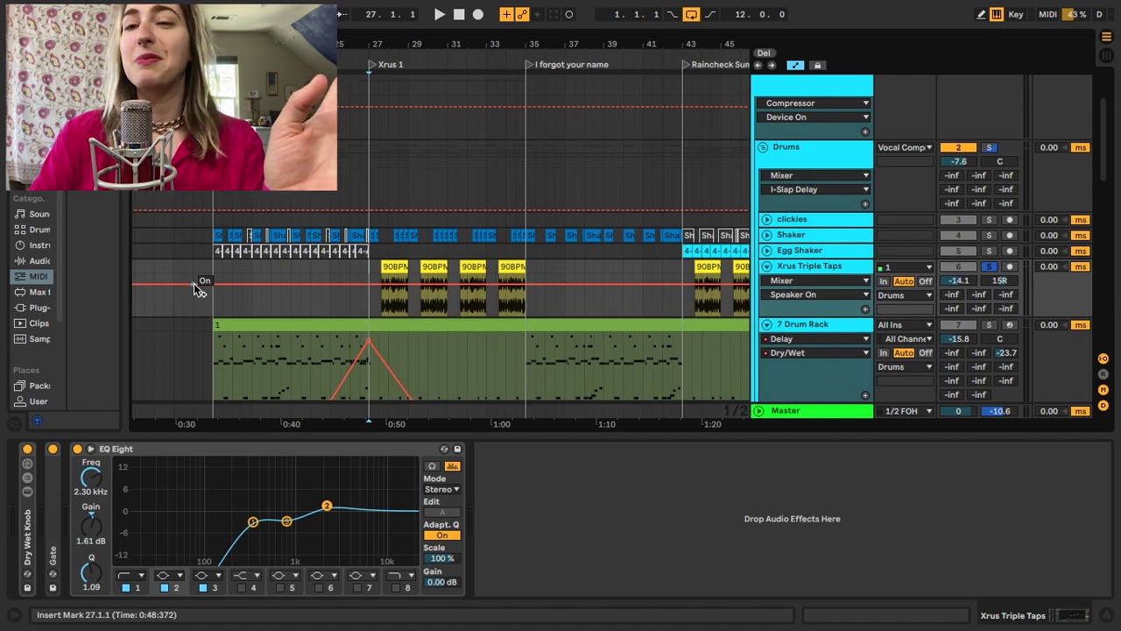
{"action": "key", "text": "space"}
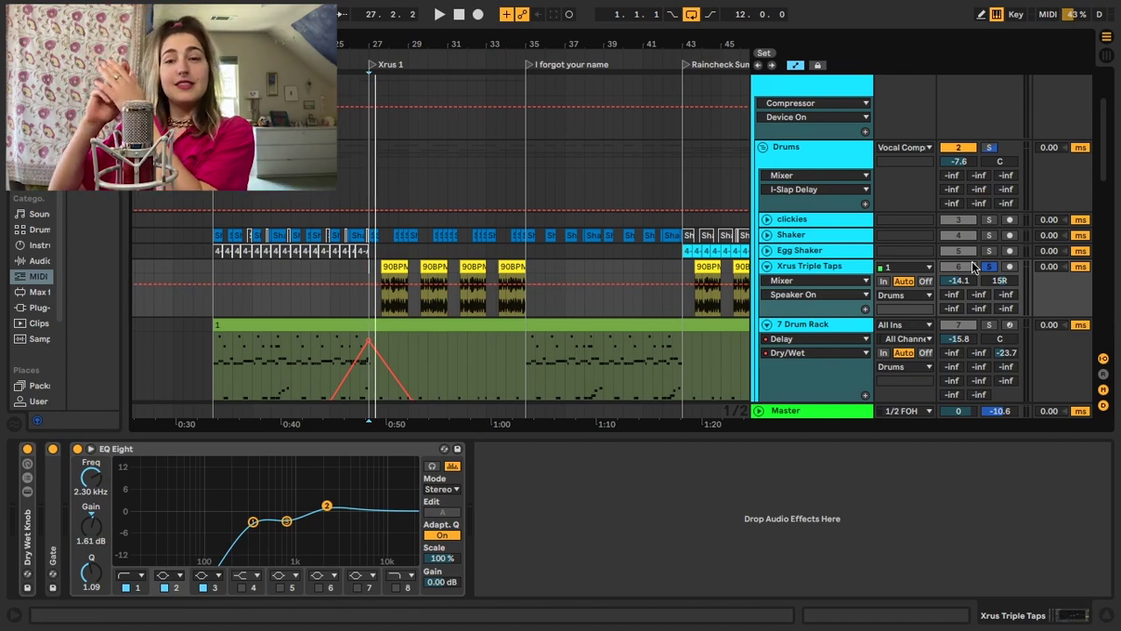
Compare Xrus Triple Taps soloed versus the full mix, then view r Snare's effects
{"action": "left_click", "coordinate": [989, 266]}
{"action": "key", "text": "space"}
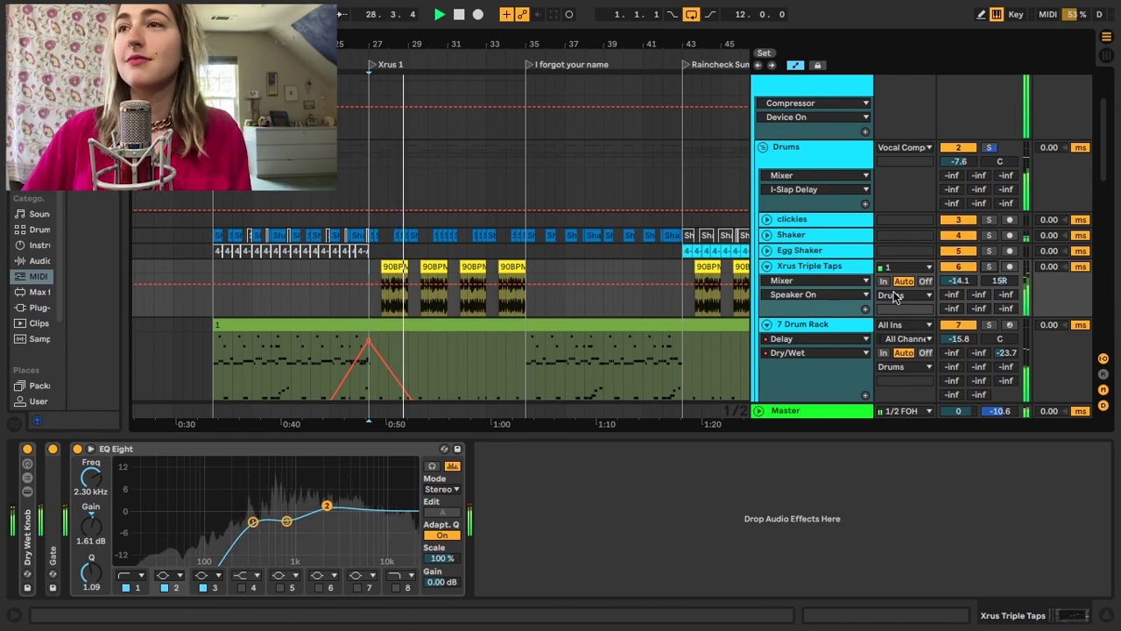
{"action": "left_click", "coordinate": [988, 266]}
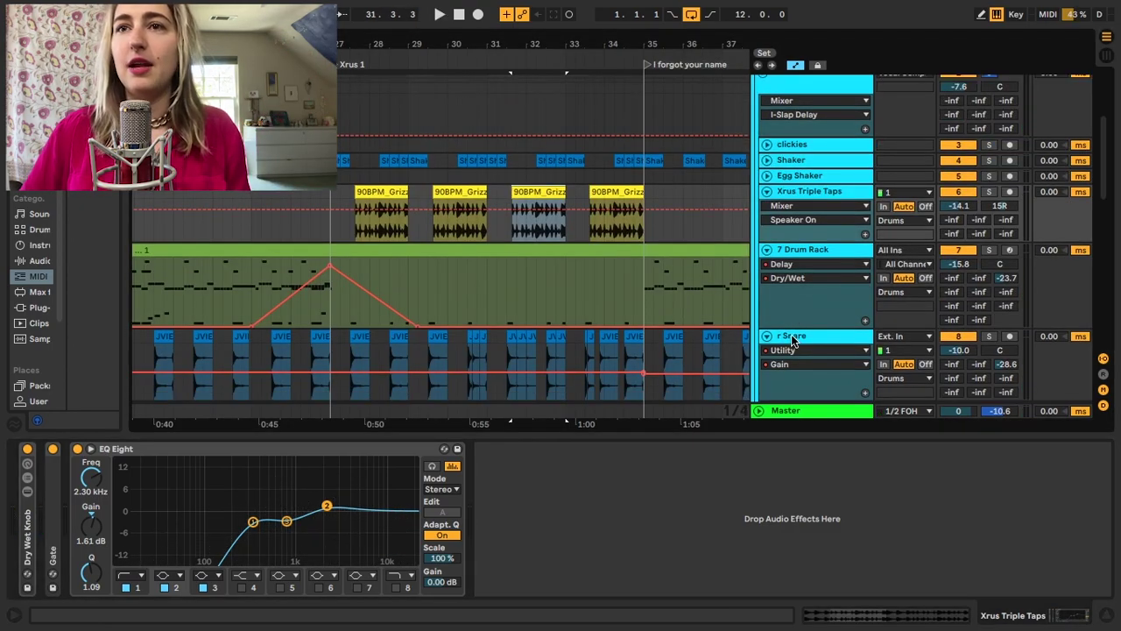
{"action": "left_click", "coordinate": [792, 338]}
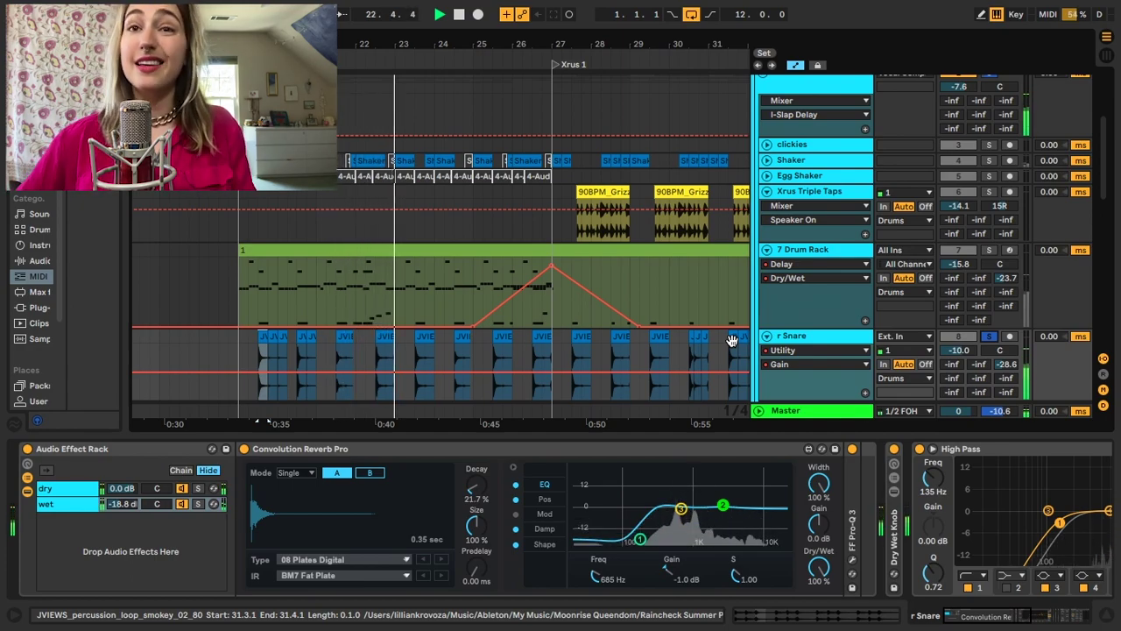
Show the JVIEWS percussion clip's sample details, stop playback, and widen the arrangement view
{"action": "left_click", "coordinate": [342, 341]}
{"action": "key", "text": "space"}
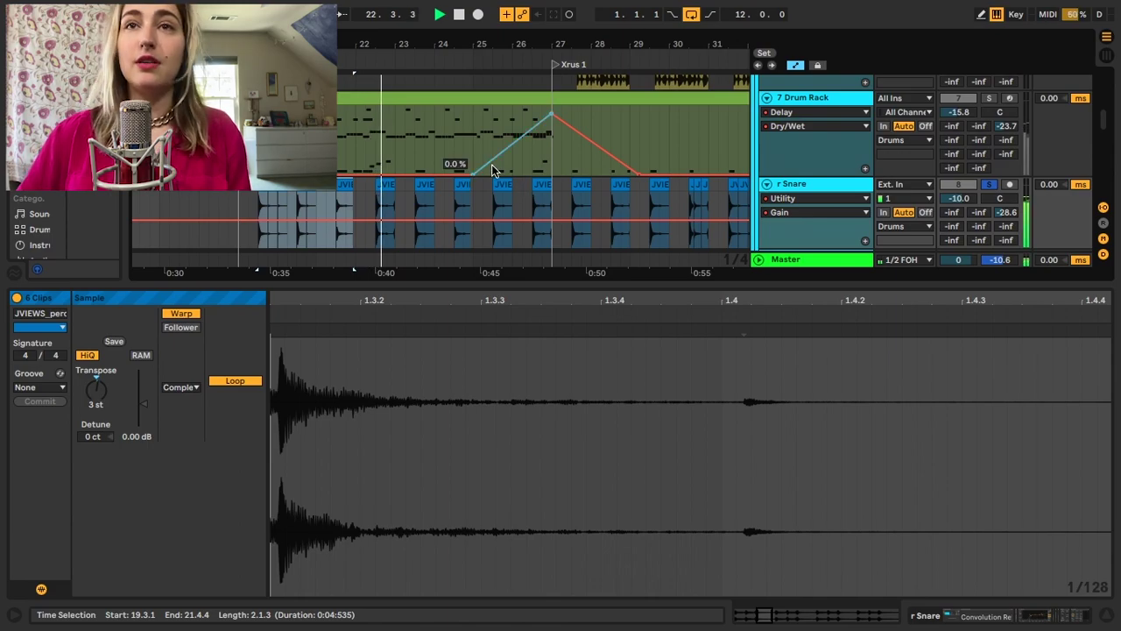
{"action": "key", "text": "space"}
{"action": "left_click_drag", "start_coordinate": [430, 46], "coordinate": [403, 27]}
{"action": "left_click_drag", "start_coordinate": [408, 294], "coordinate": [379, 453]}
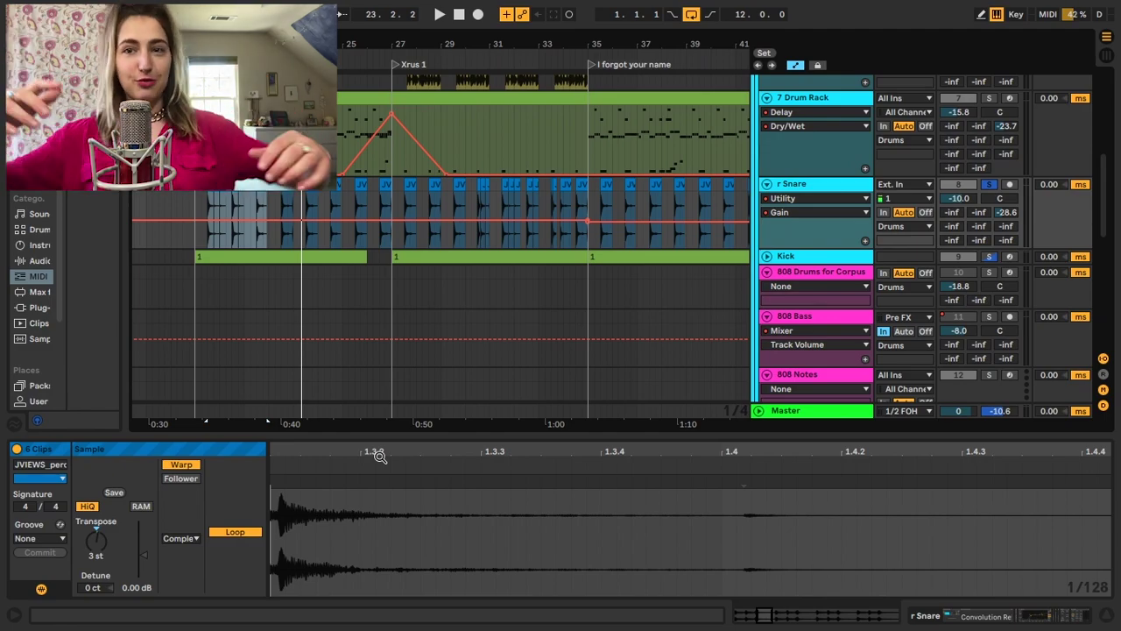
Unfold Kick and inspect the Cereal Comp rack's Glue Compressors
{"action": "left_click", "coordinate": [766, 257]}
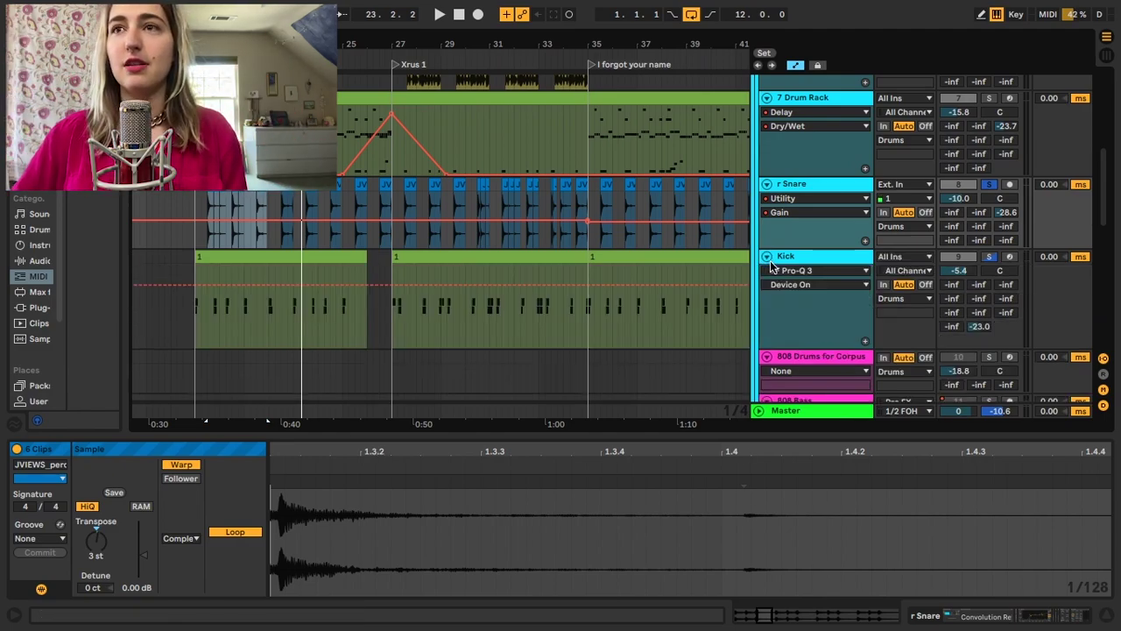
{"action": "left_click", "coordinate": [813, 260]}
{"action": "left_click", "coordinate": [321, 274]}
{"action": "key", "text": "shift+Tab"}
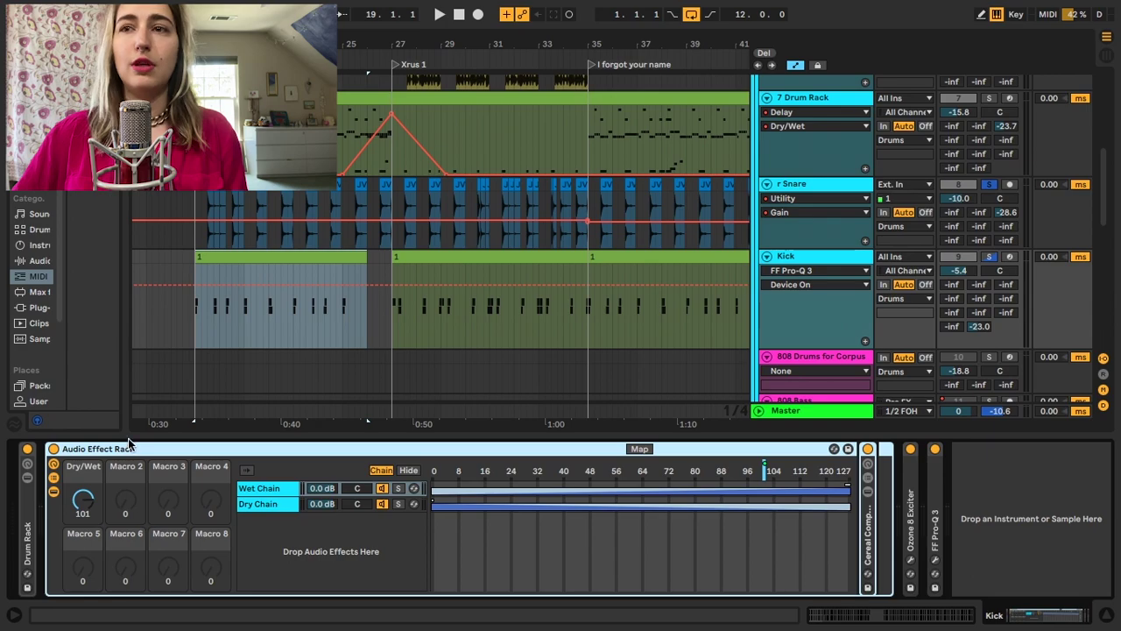
{"action": "double_click", "coordinate": [857, 520]}
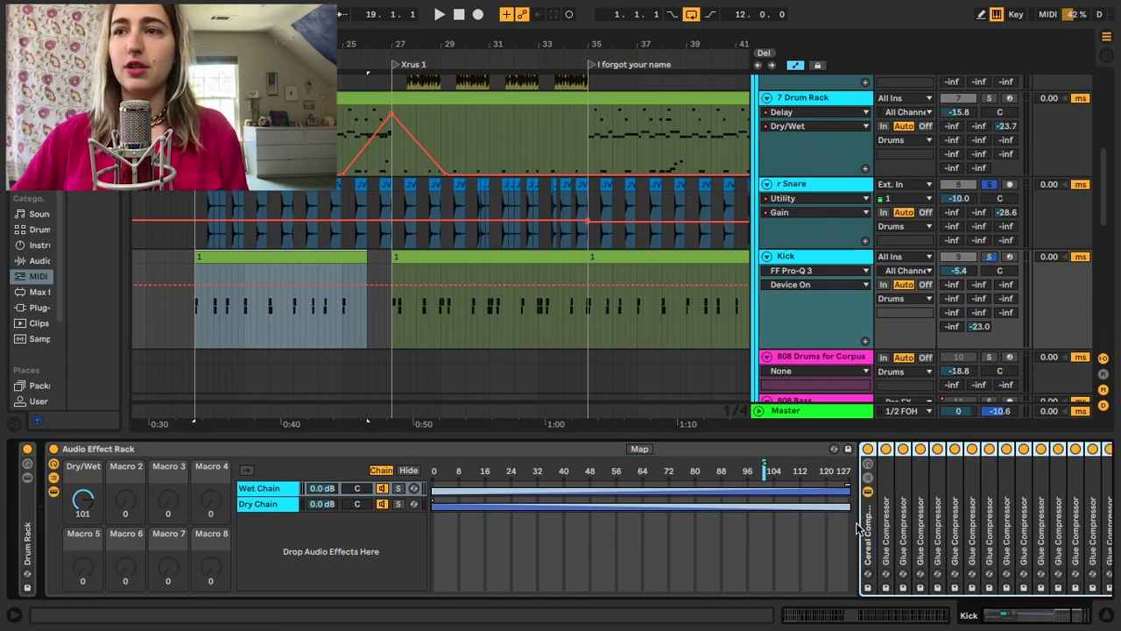
{"action": "double_click", "coordinate": [829, 523]}
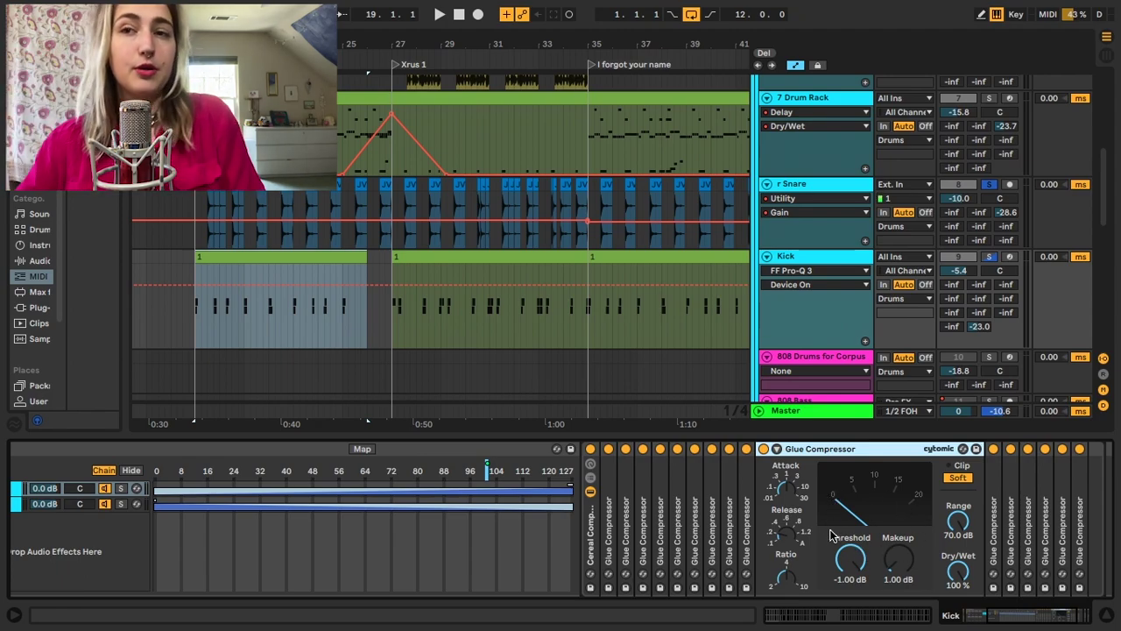
{"action": "double_click", "coordinate": [807, 452]}
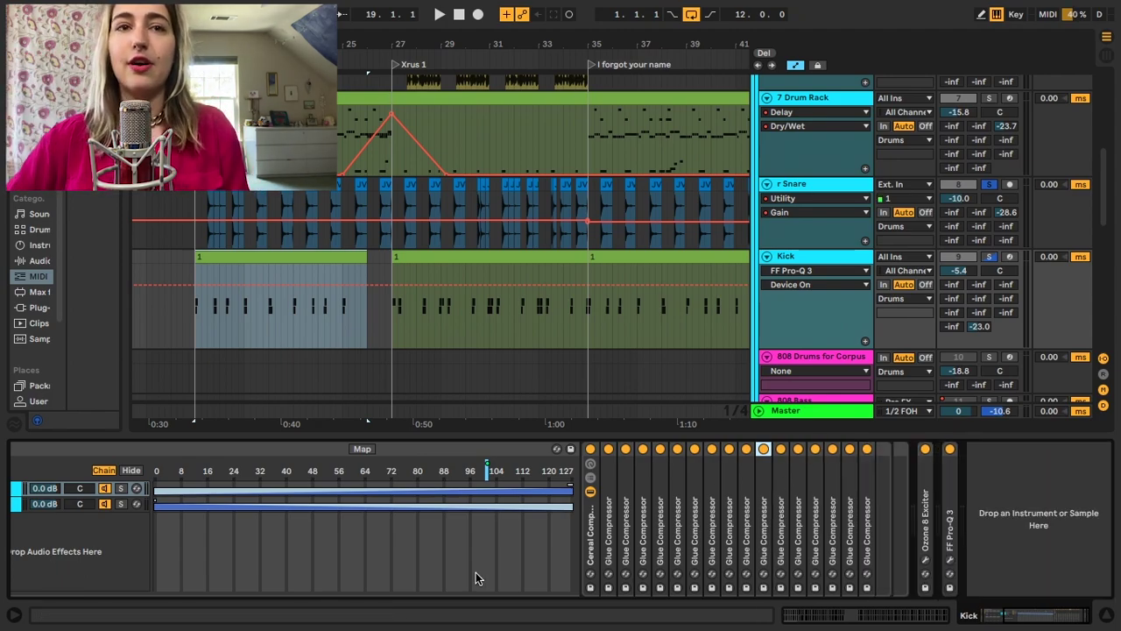
Adjust the rack's Dry/Wet, solo and play Kick, then delete its Dry/Wet automation
{"action": "scroll", "coordinate": [476, 578], "scroll_direction": "left", "scroll_amount": 3}
{"action": "scroll", "coordinate": [478, 578], "scroll_direction": "left", "scroll_amount": 2}
{"action": "left_click_drag", "start_coordinate": [711, 470], "coordinate": [732, 470]}
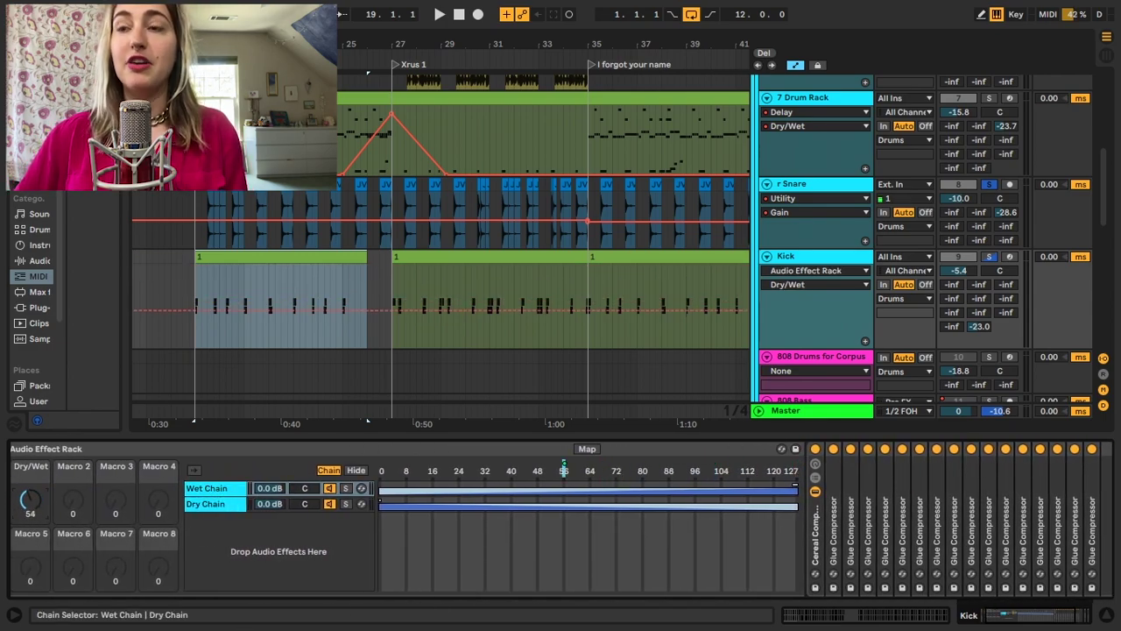
{"action": "left_click_drag", "start_coordinate": [564, 471], "coordinate": [498, 470]}
{"action": "left_click", "coordinate": [984, 257]}
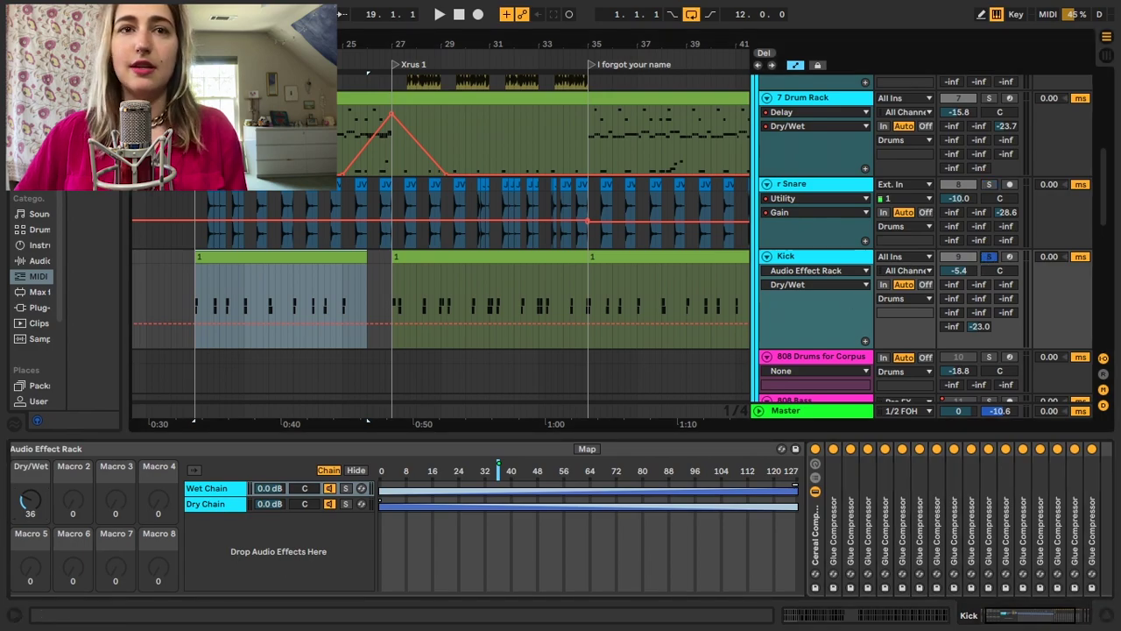
{"action": "left_click", "coordinate": [194, 244]}
{"action": "key", "text": "space"}
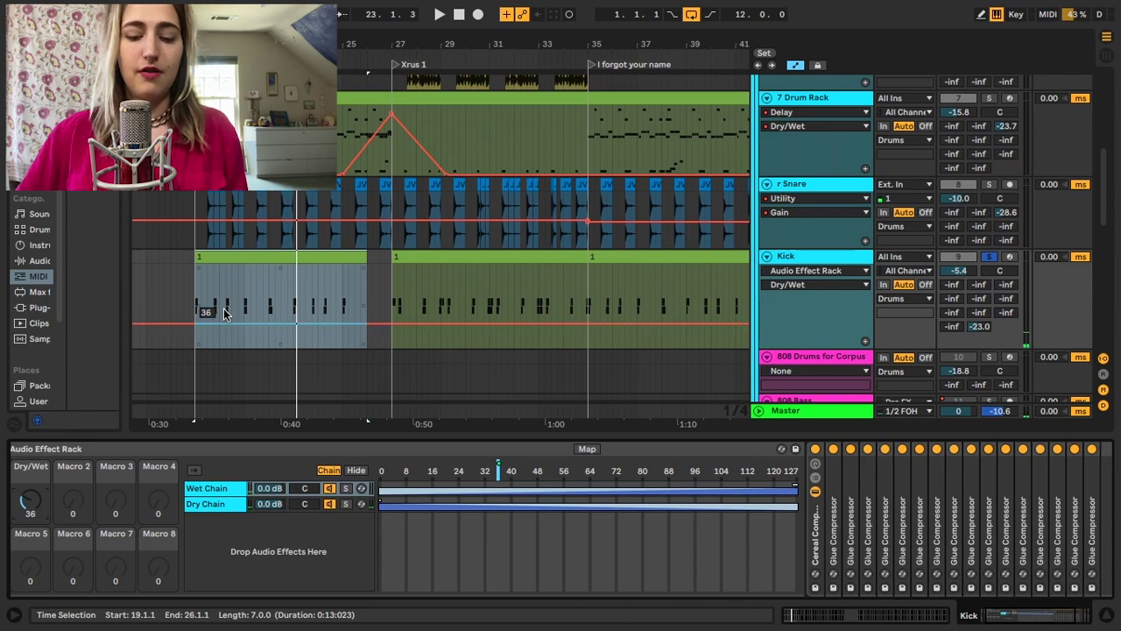
{"action": "key", "text": "Delete"}
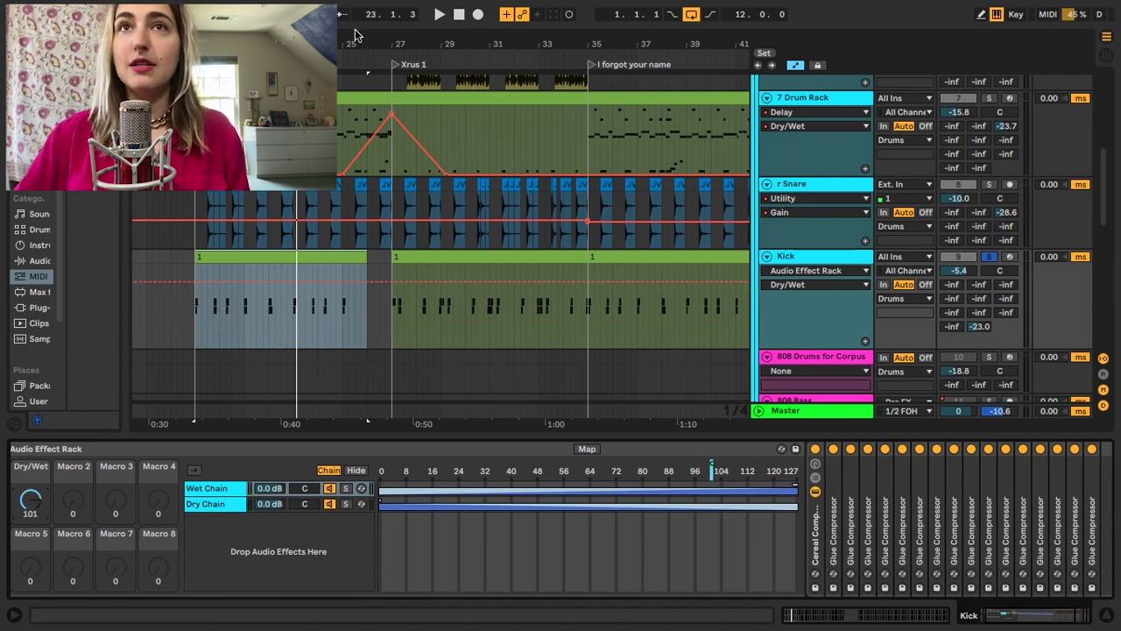
Zoom out to the whole song and delete the 808 Bass volume automation
{"action": "left_click_drag", "start_coordinate": [354, 35], "coordinate": [406, 43]}
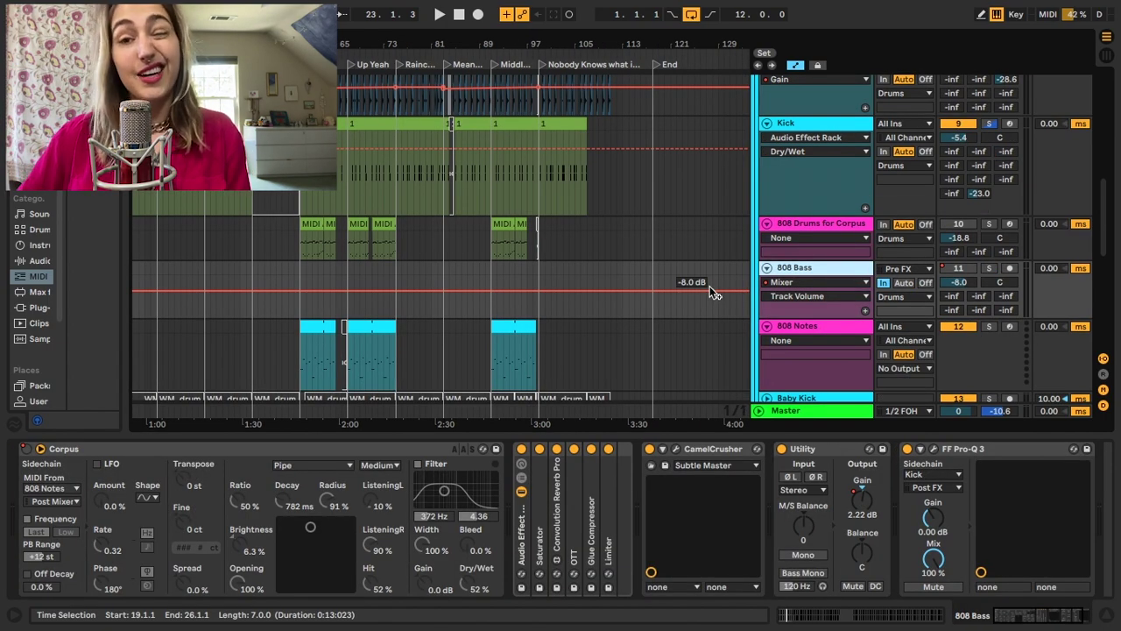
{"action": "key", "text": "Delete"}
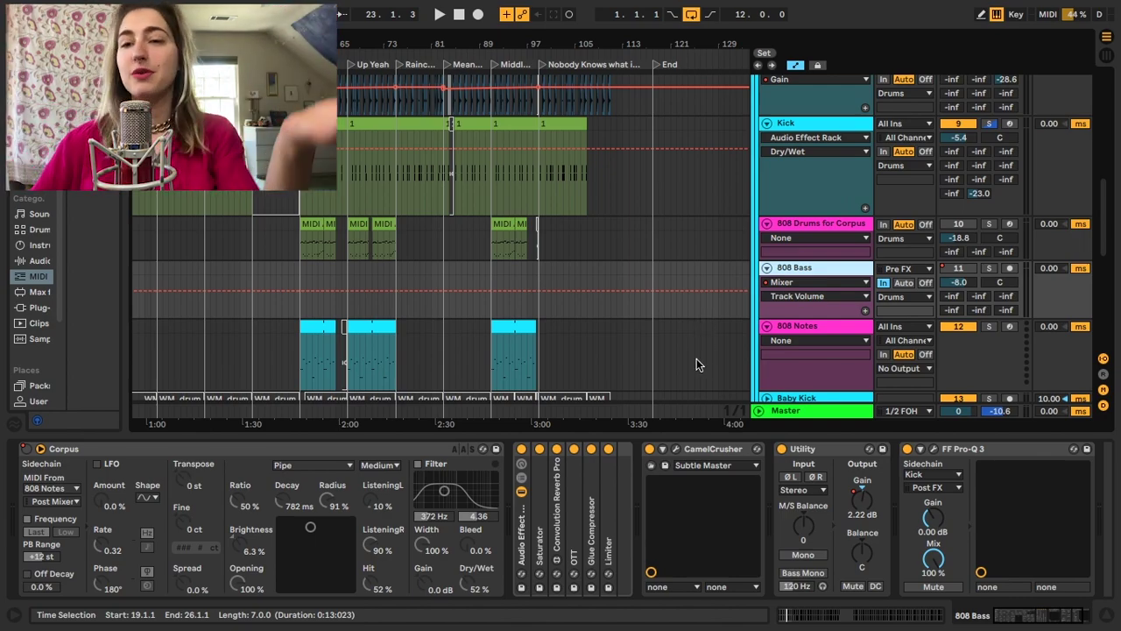
{"action": "scroll", "coordinate": [696, 359], "scroll_direction": "down", "scroll_amount": 1}
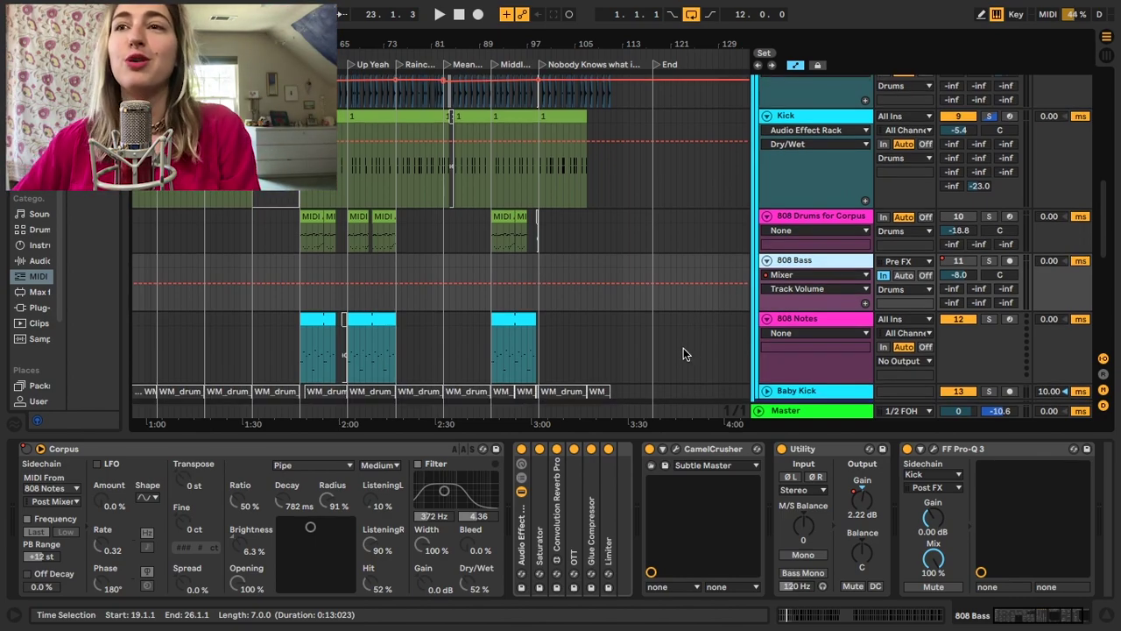
{"action": "left_click", "coordinate": [825, 222]}
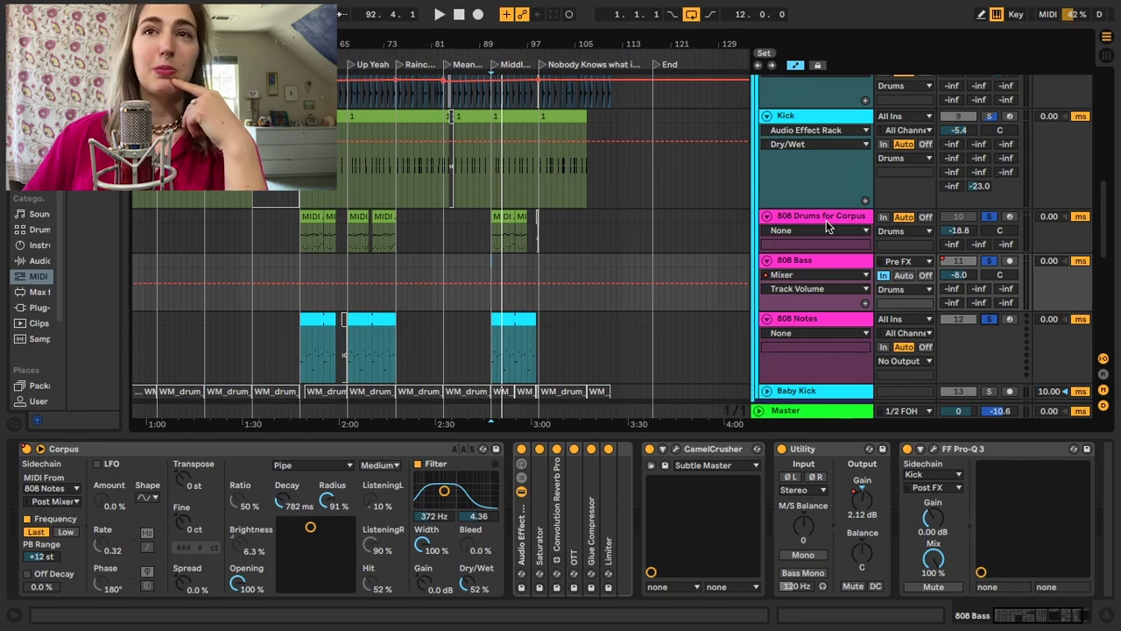
Play from the mark and show the Info View beside the 808 Bass Corpus device
{"action": "key", "text": "space"}
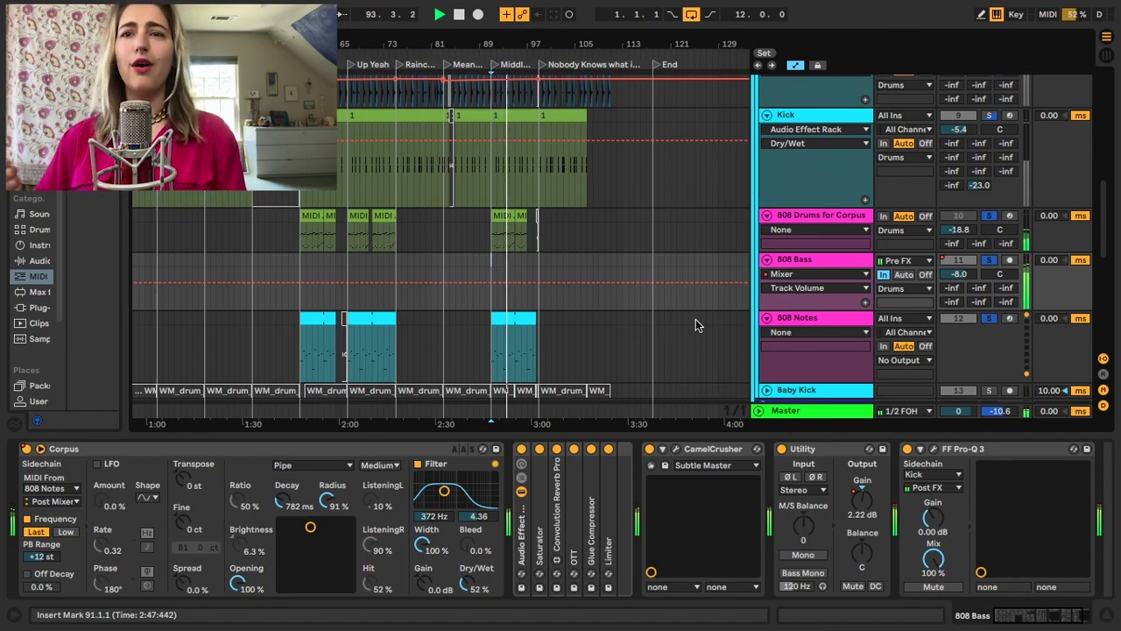
{"action": "left_click", "coordinate": [209, 435]}
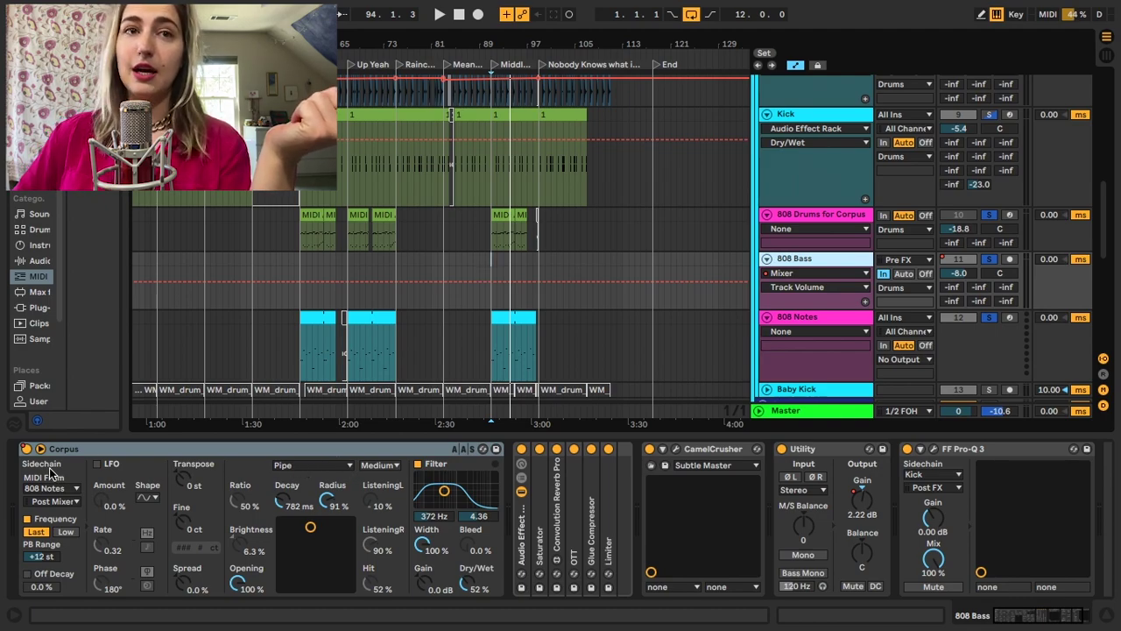
{"action": "key", "text": "shift+slash"}
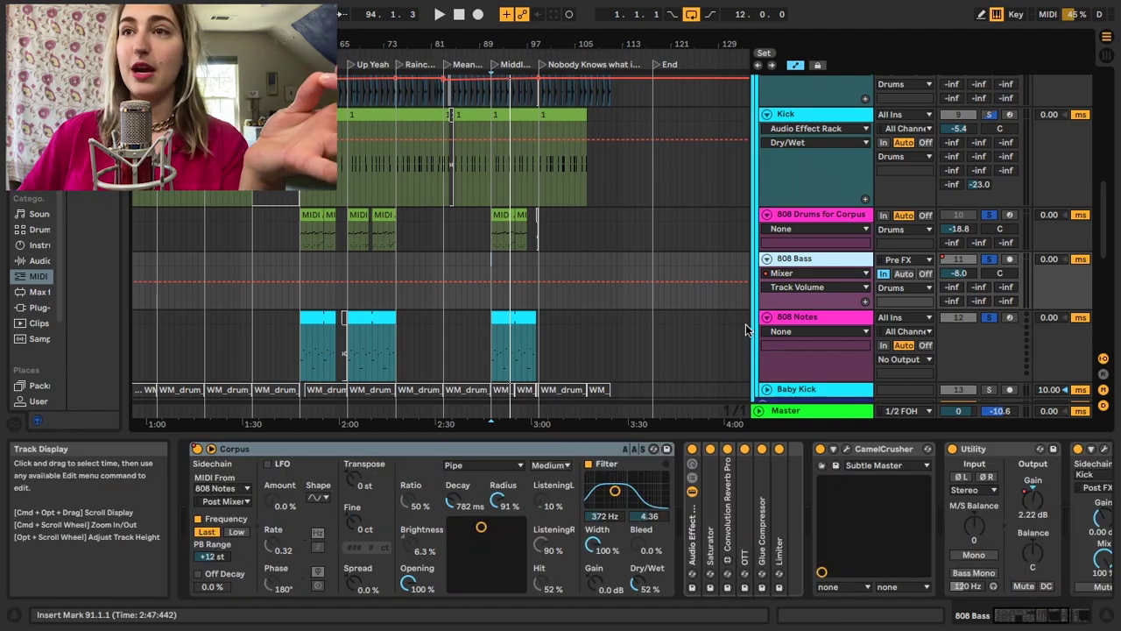
Open the third 808 Notes clip in the piano roll and enlarge the note editor
{"action": "left_click", "coordinate": [799, 318]}
{"action": "left_click", "coordinate": [505, 316]}
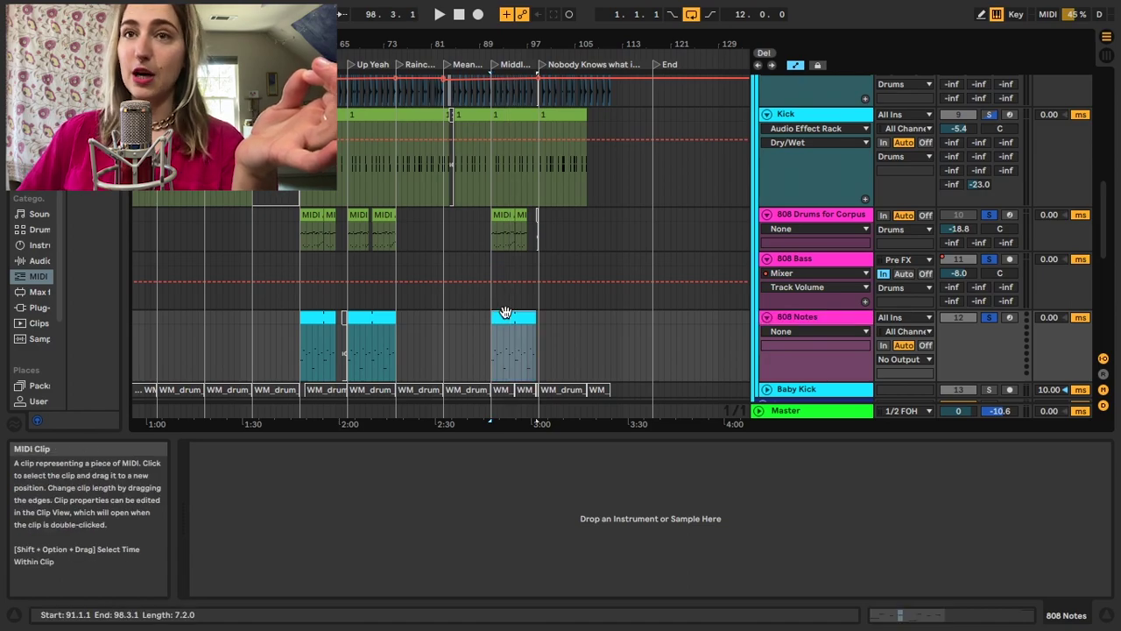
{"action": "double_click", "coordinate": [505, 315]}
{"action": "left_click", "coordinate": [767, 482]}
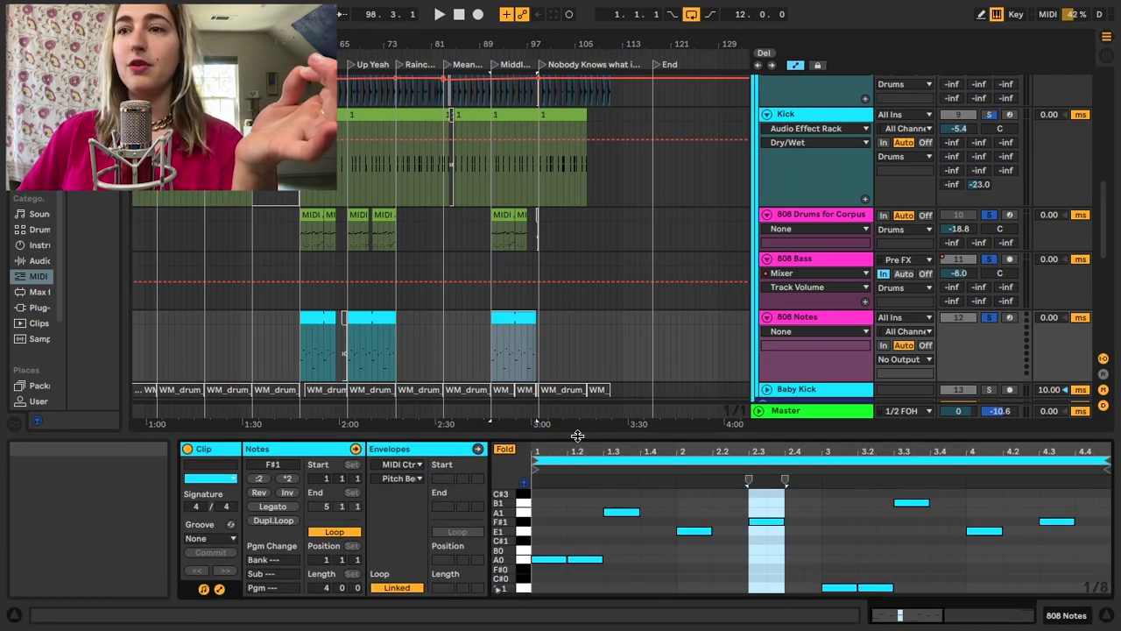
{"action": "left_click_drag", "start_coordinate": [574, 436], "coordinate": [574, 355]}
Check the 808 Bass track's input source without changing it
{"action": "left_click", "coordinate": [886, 247]}
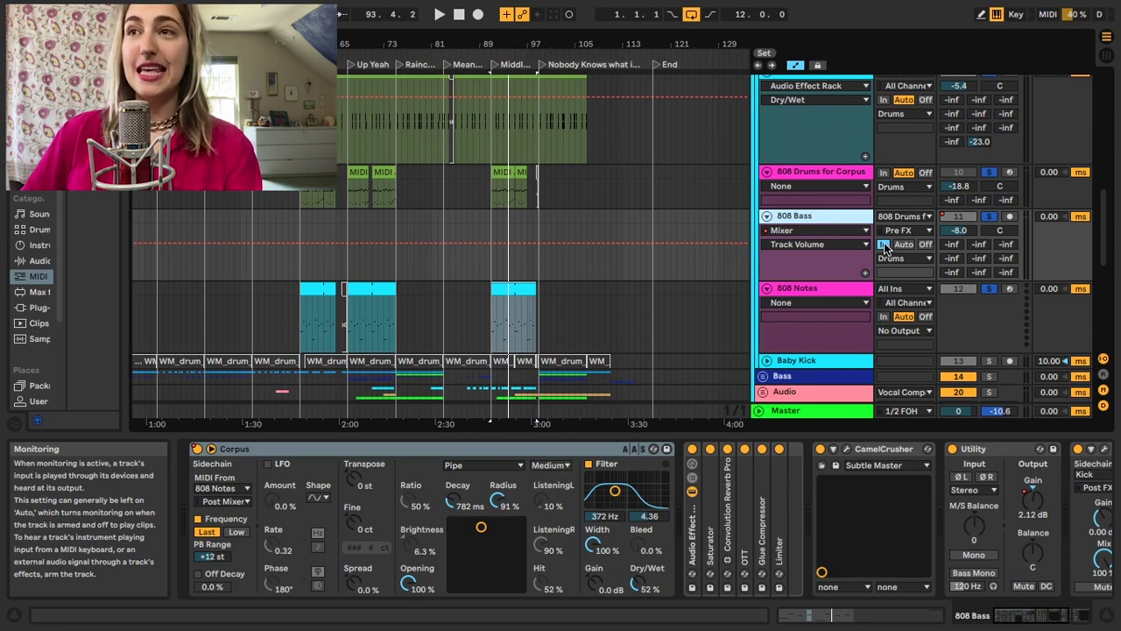
{"action": "left_click", "coordinate": [897, 218]}
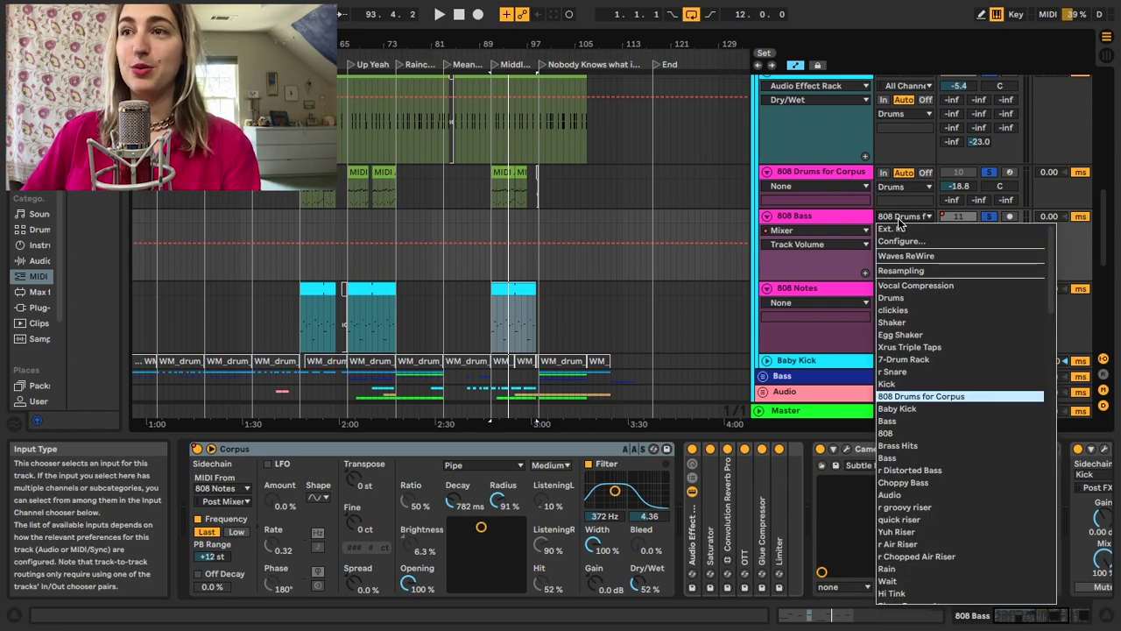
{"action": "left_click", "coordinate": [898, 221]}
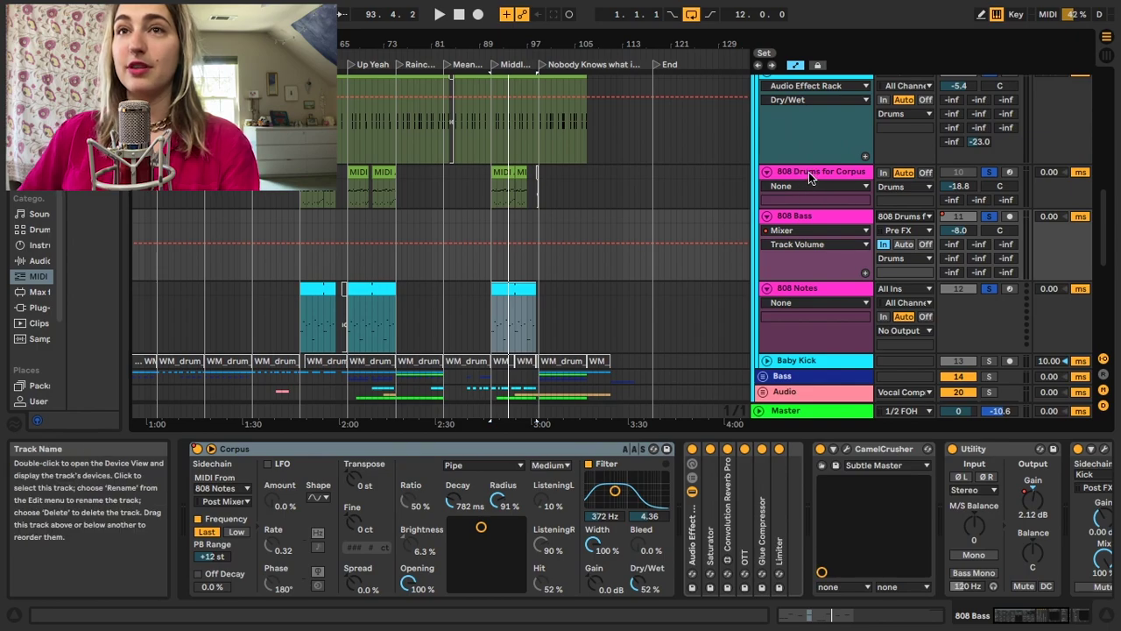
Show the 808 Drums for Corpus clip's notes in an enlarged note editor
{"action": "left_click", "coordinate": [502, 171]}
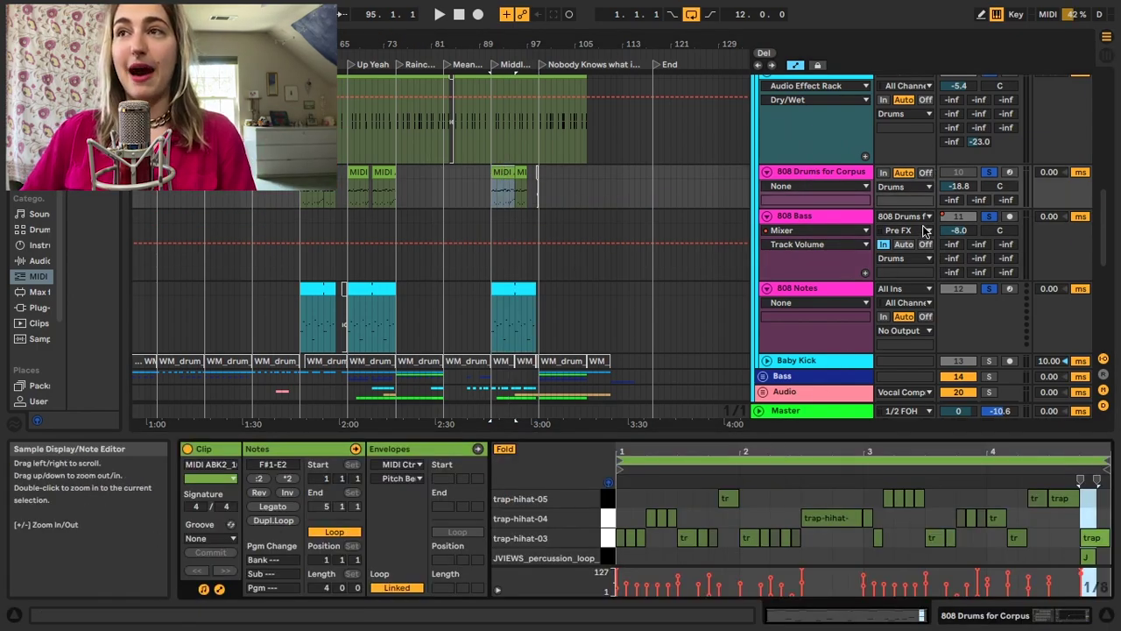
{"action": "left_click_drag", "start_coordinate": [703, 435], "coordinate": [703, 387]}
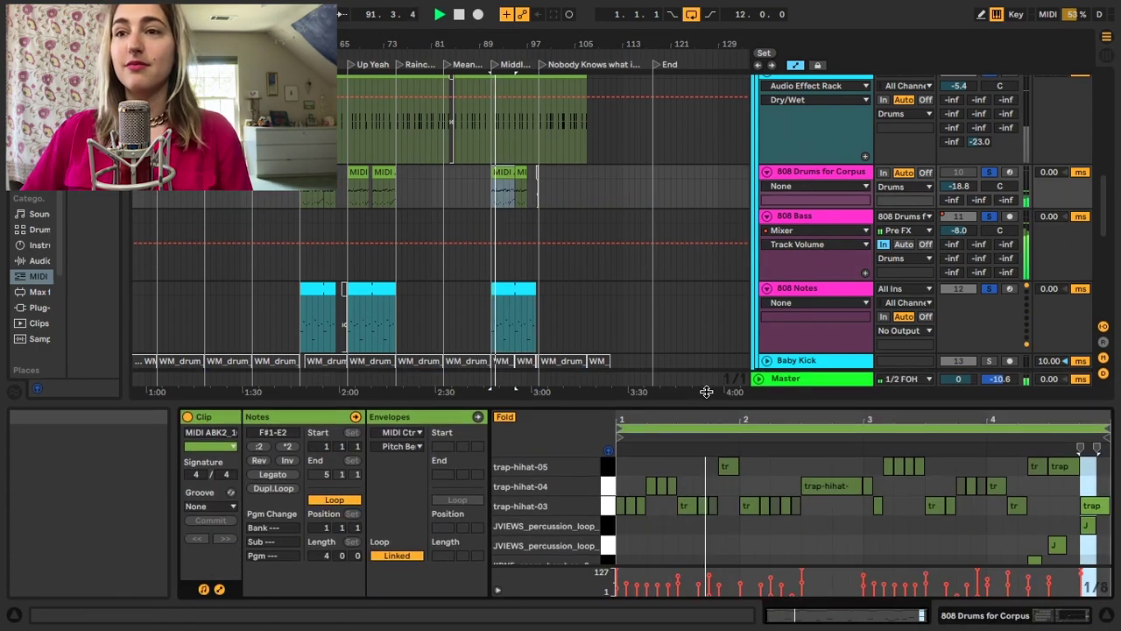
{"action": "scroll", "coordinate": [750, 508], "scroll_direction": "down", "scroll_amount": 2}
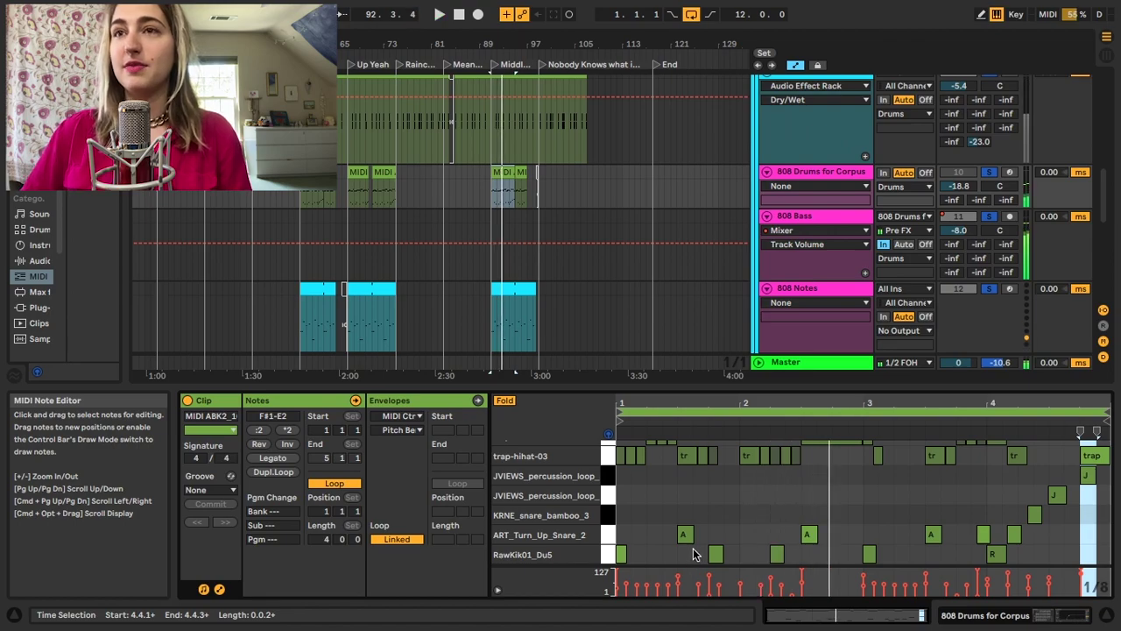
{"action": "scroll", "coordinate": [696, 547], "scroll_direction": "up", "scroll_amount": 2}
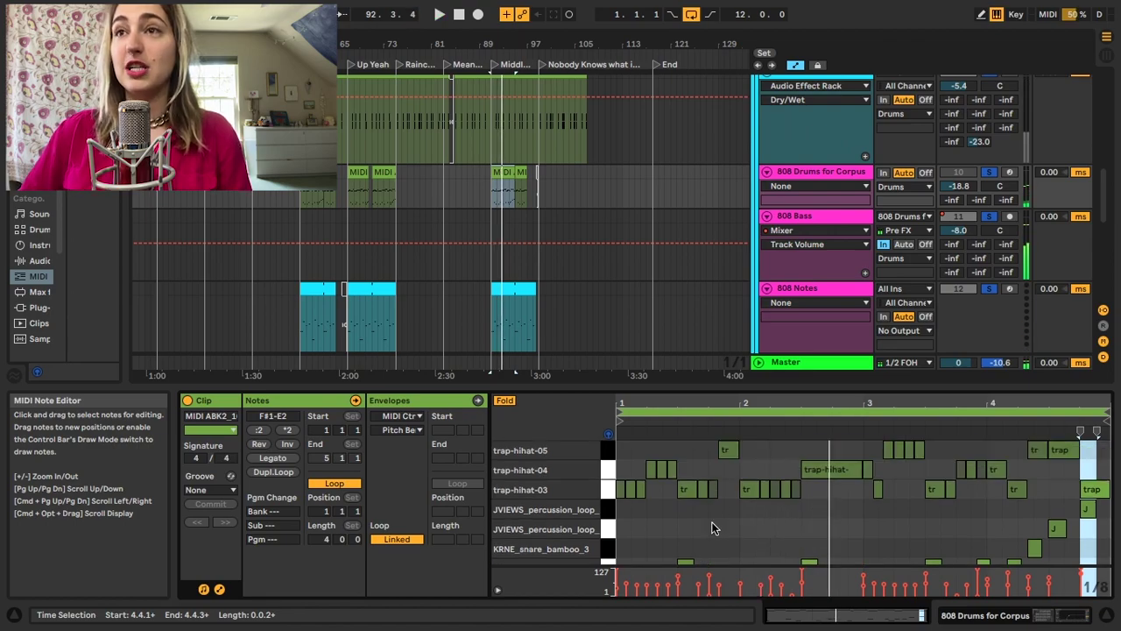
{"action": "left_click", "coordinate": [741, 239]}
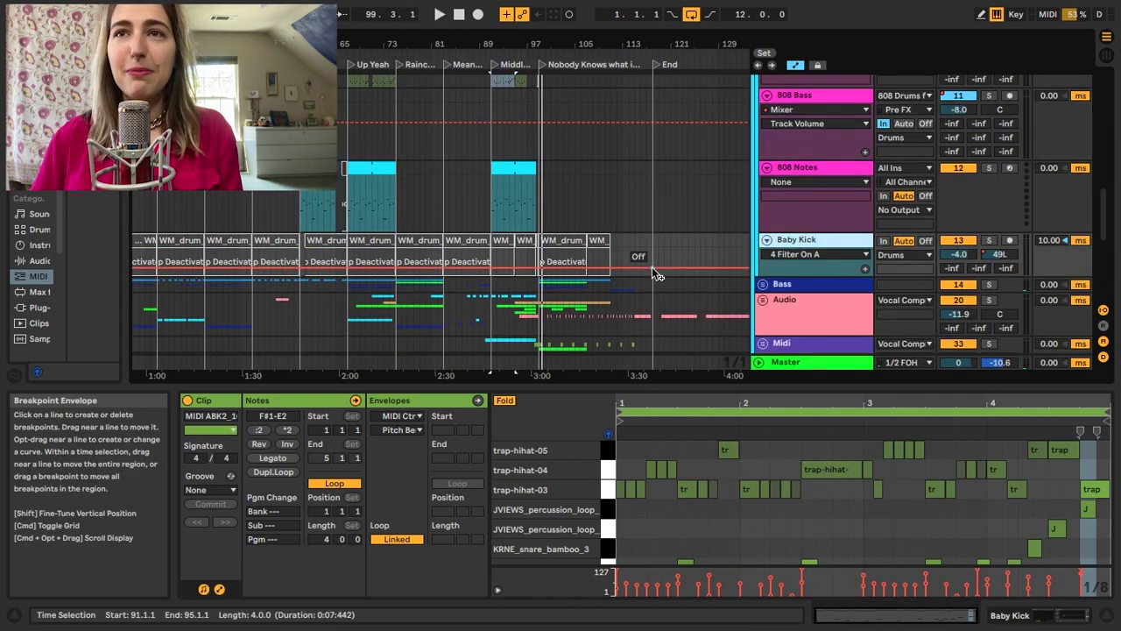
Show the drum loop clip's details and play the Baby Kick soloed
{"action": "left_click", "coordinate": [417, 248]}
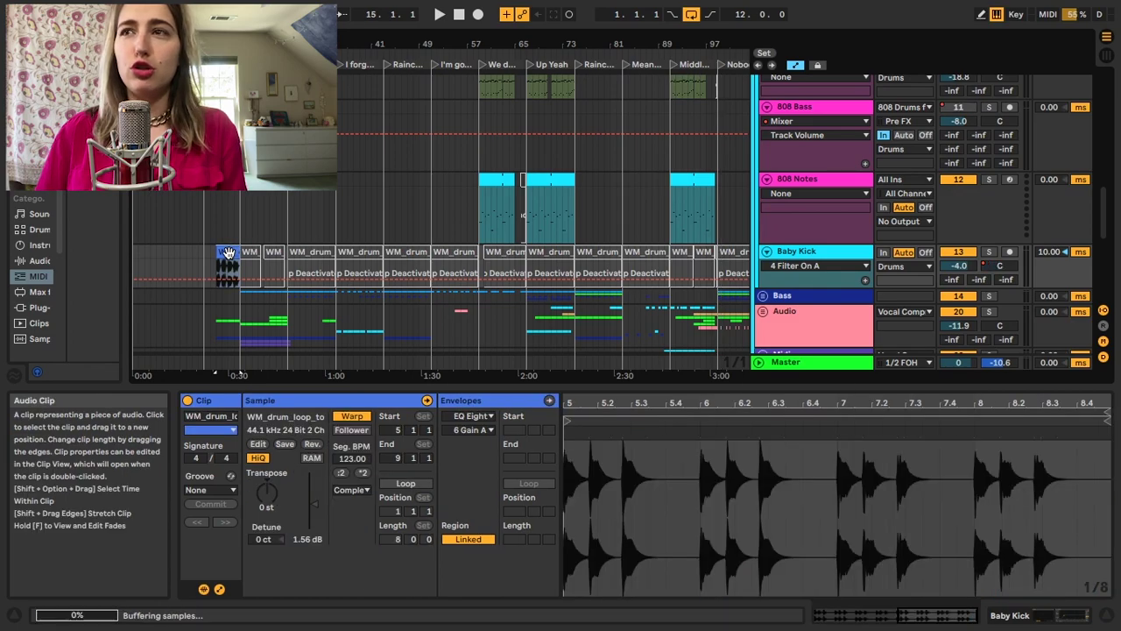
{"action": "left_click", "coordinate": [988, 252]}
{"action": "key", "text": "space"}
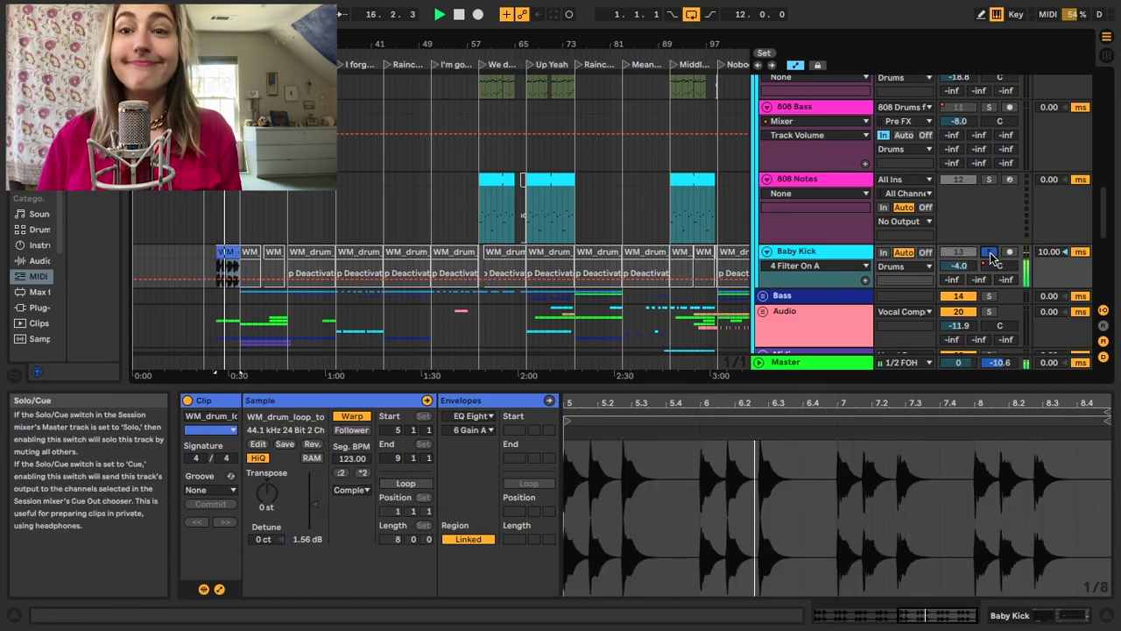
Select the 808 track, zoom in around the first chorus, and open its kick clip's details
{"action": "scroll", "coordinate": [875, 219], "scroll_direction": "down", "scroll_amount": 3}
{"action": "scroll", "coordinate": [876, 219], "scroll_direction": "down", "scroll_amount": 3}
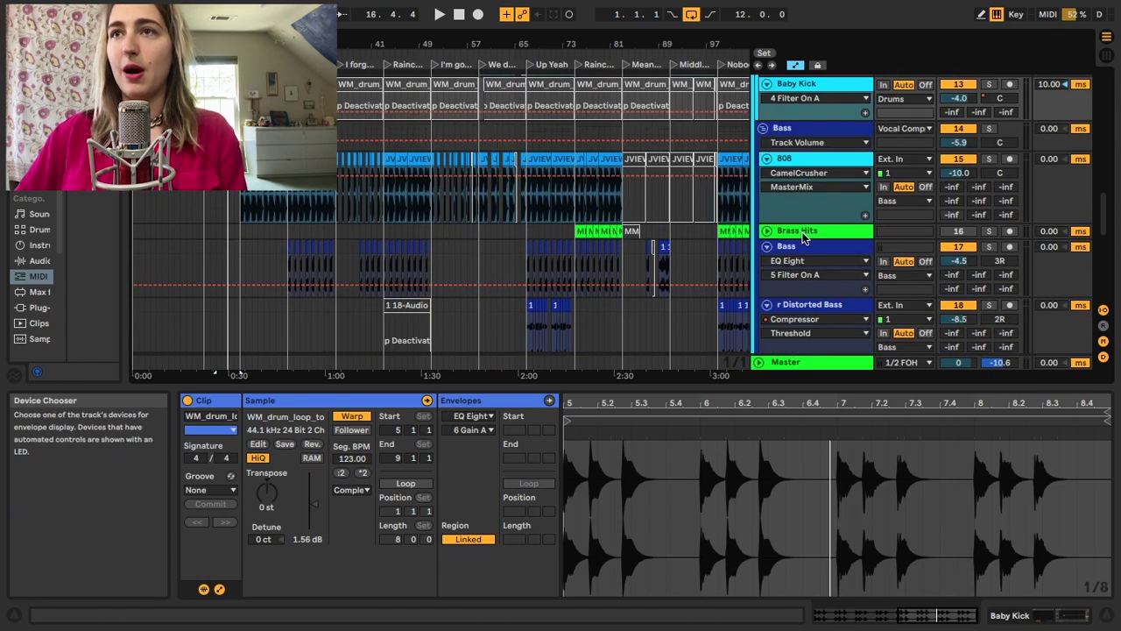
{"action": "left_click", "coordinate": [798, 160]}
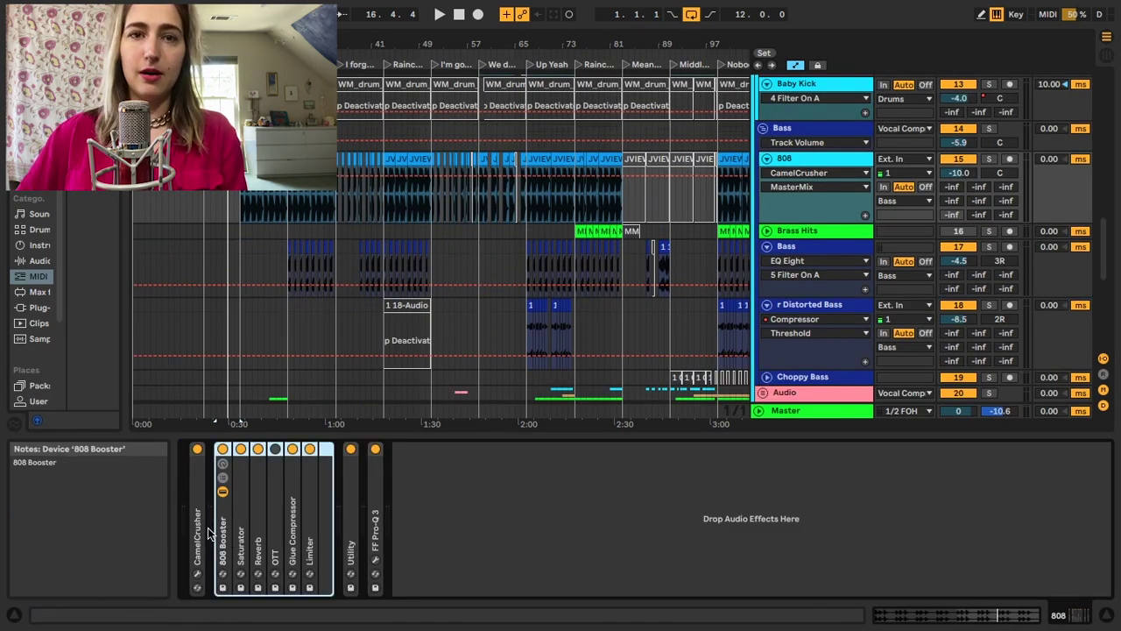
{"action": "left_click_drag", "start_coordinate": [245, 412], "coordinate": [245, 442]}
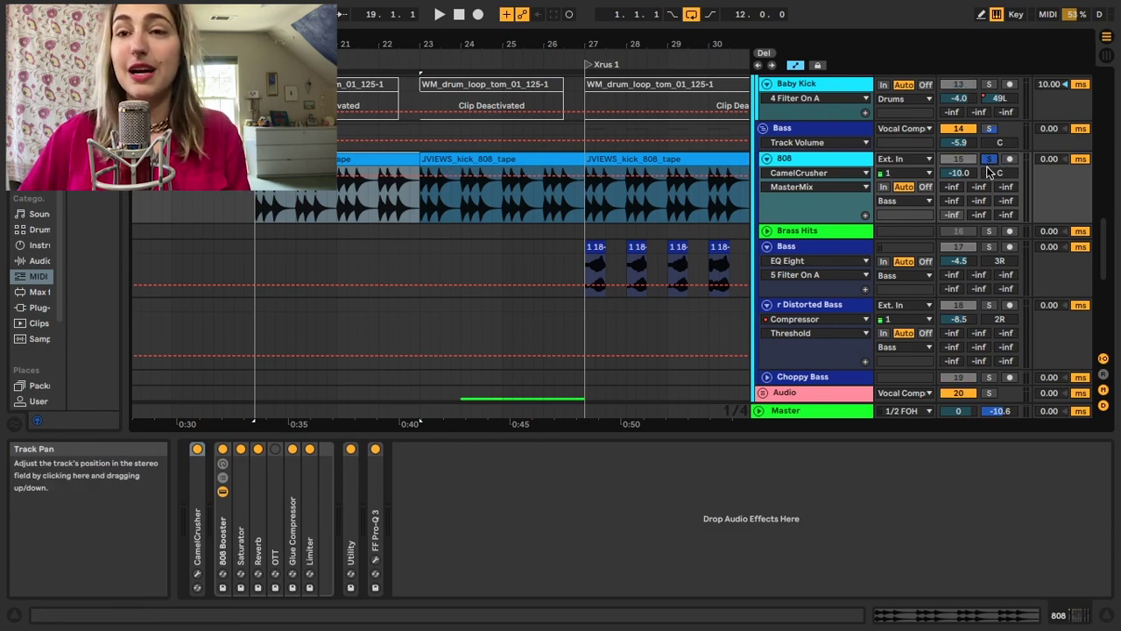
{"action": "left_click", "coordinate": [627, 219]}
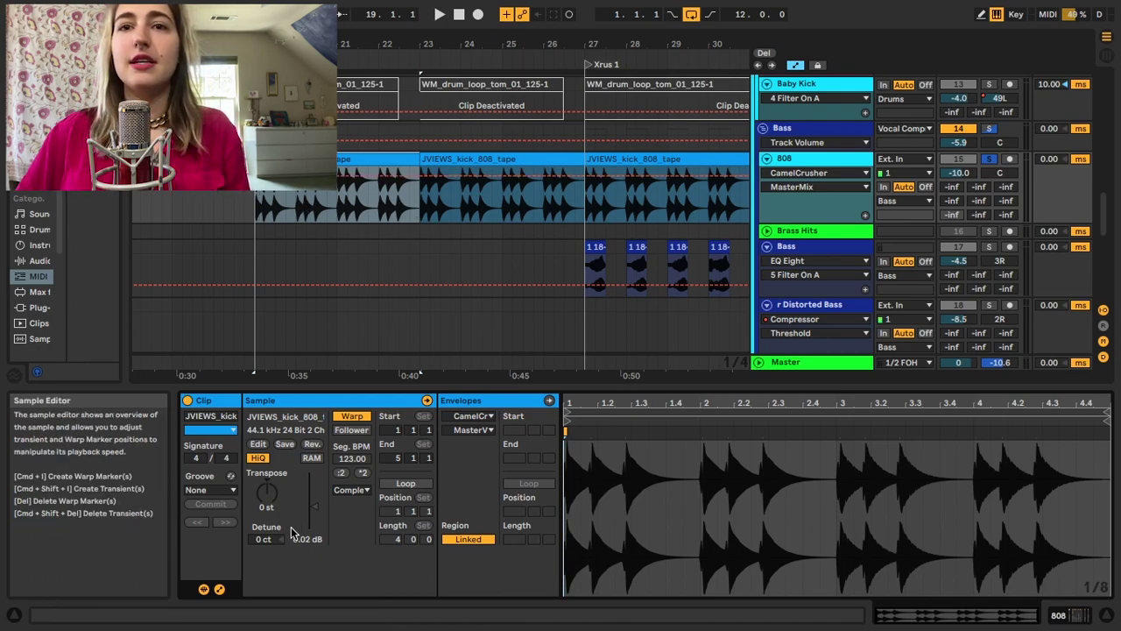
{"action": "left_click", "coordinate": [219, 589]}
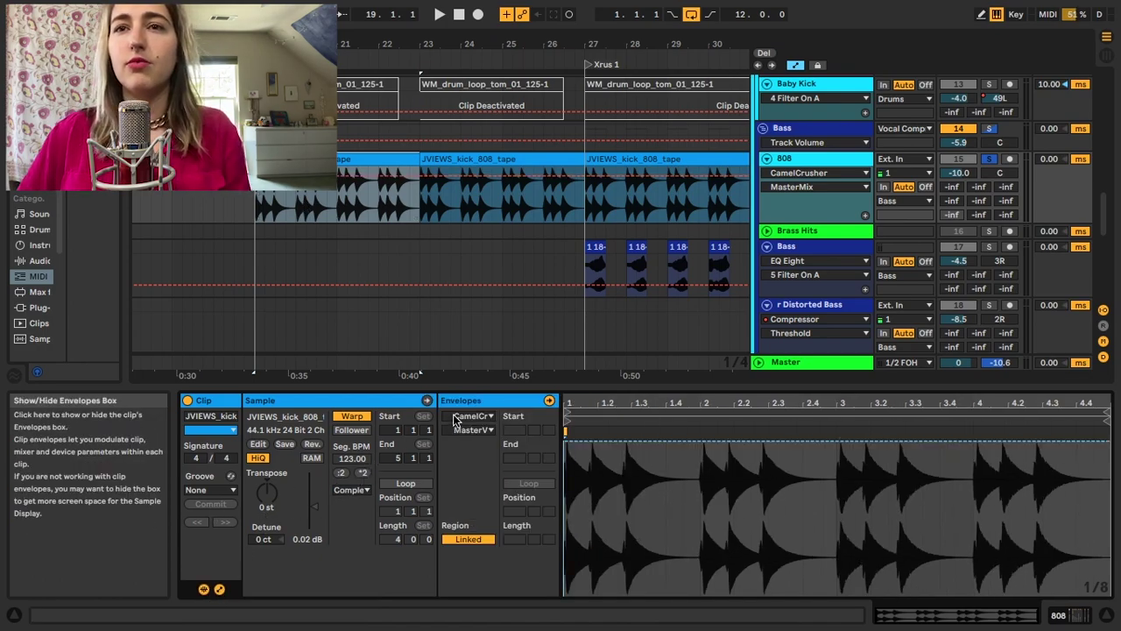
{"action": "left_click", "coordinate": [471, 415]}
{"action": "left_click", "coordinate": [464, 428]}
{"action": "key", "text": "space"}
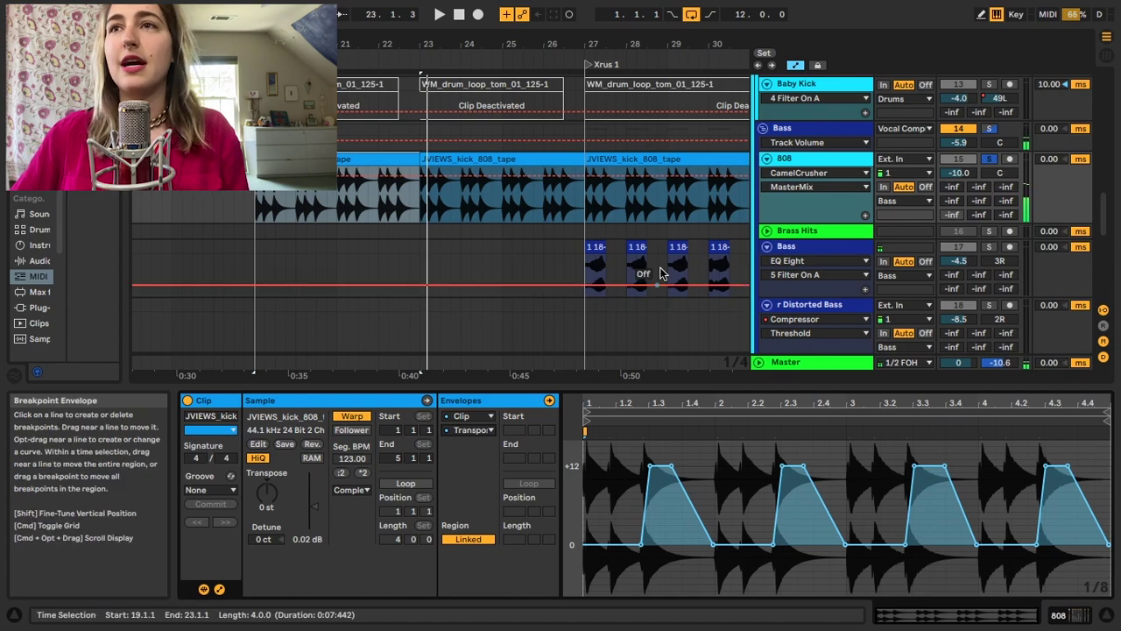
{"action": "left_click", "coordinate": [774, 204]}
{"action": "key", "text": "space"}
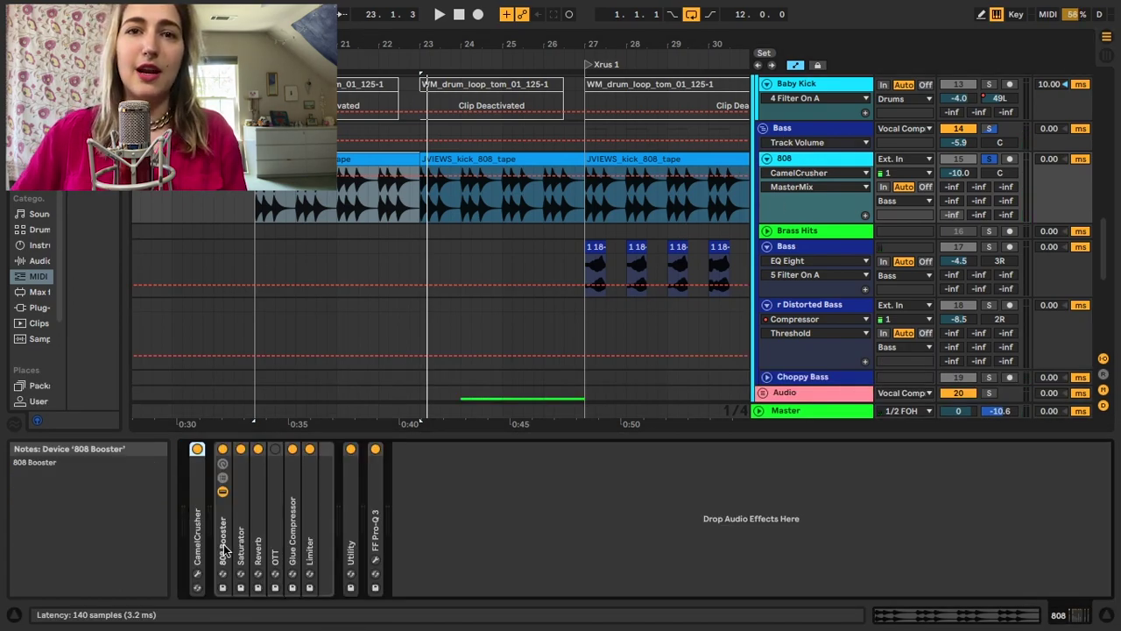
{"action": "left_click", "coordinate": [224, 550]}
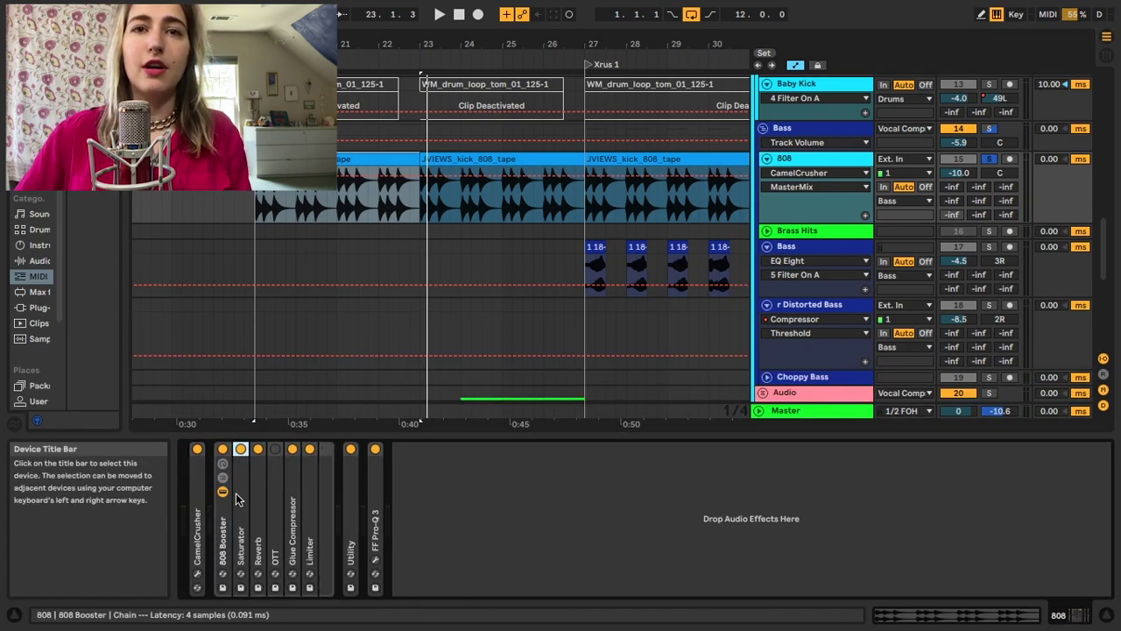
{"action": "double_click", "coordinate": [238, 508]}
{"action": "double_click", "coordinate": [538, 517]}
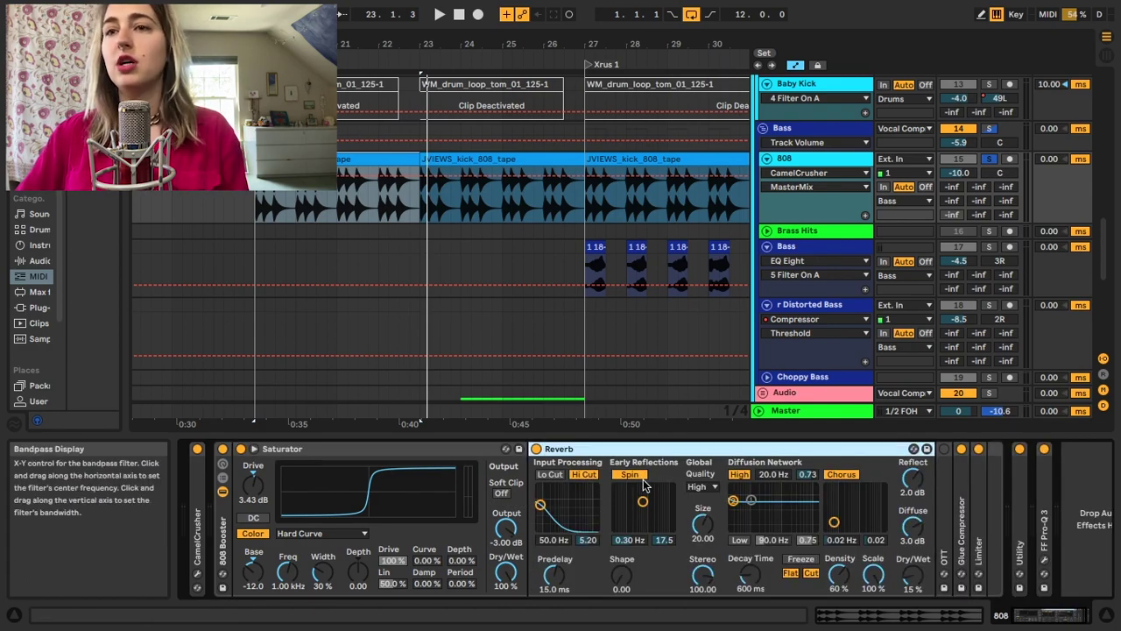
{"action": "double_click", "coordinate": [606, 452]}
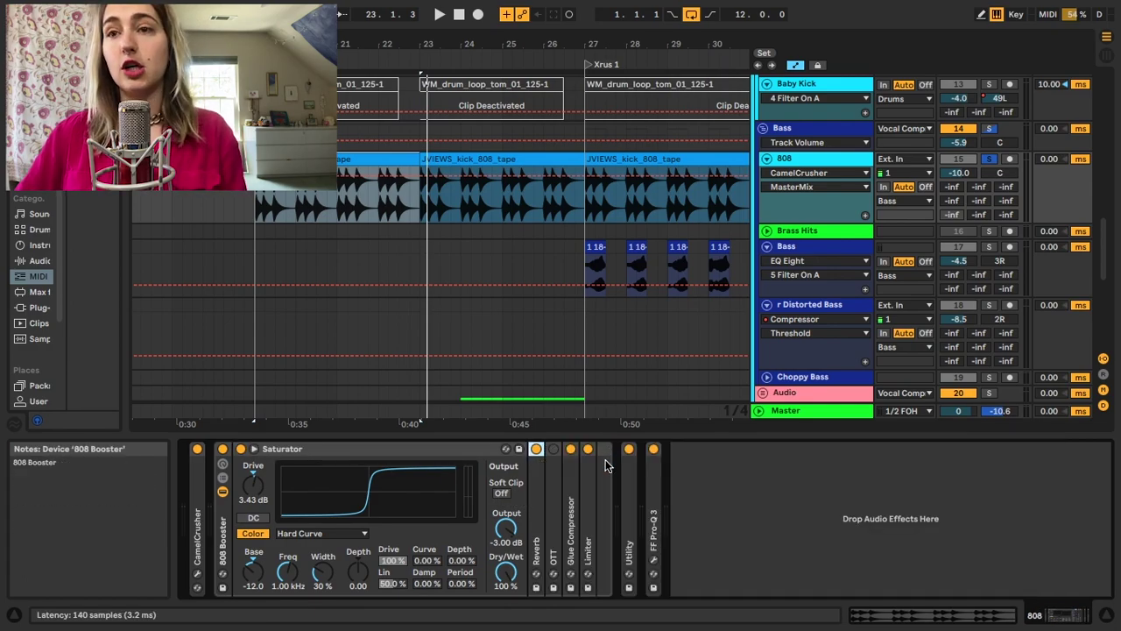
{"action": "double_click", "coordinate": [570, 516]}
{"action": "double_click", "coordinate": [610, 448]}
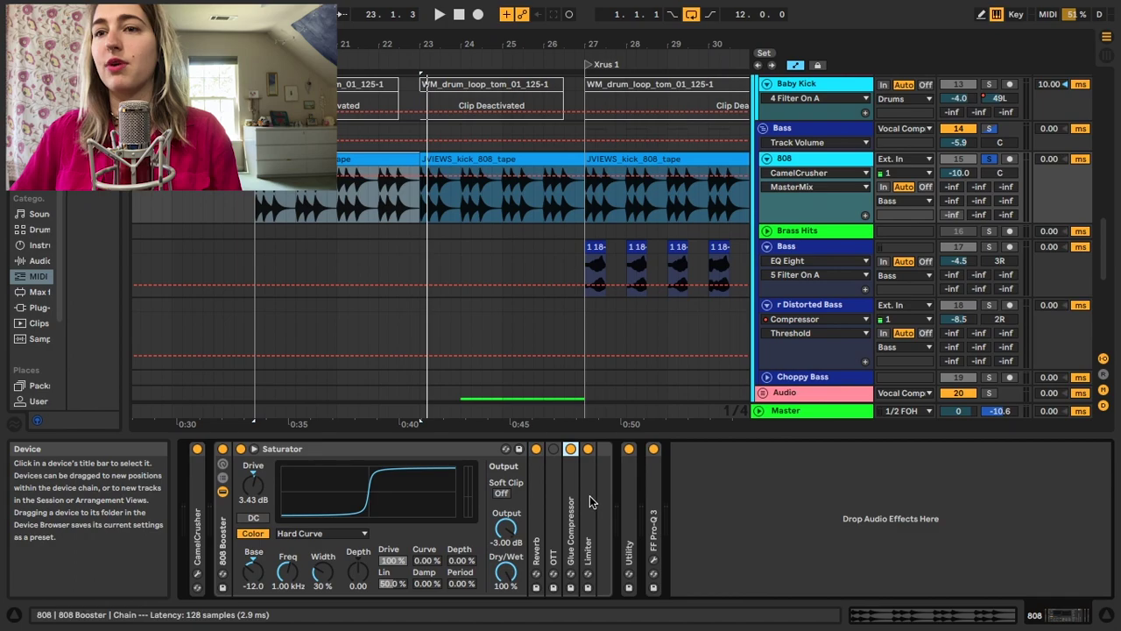
{"action": "double_click", "coordinate": [589, 501]}
{"action": "double_click", "coordinate": [632, 452]}
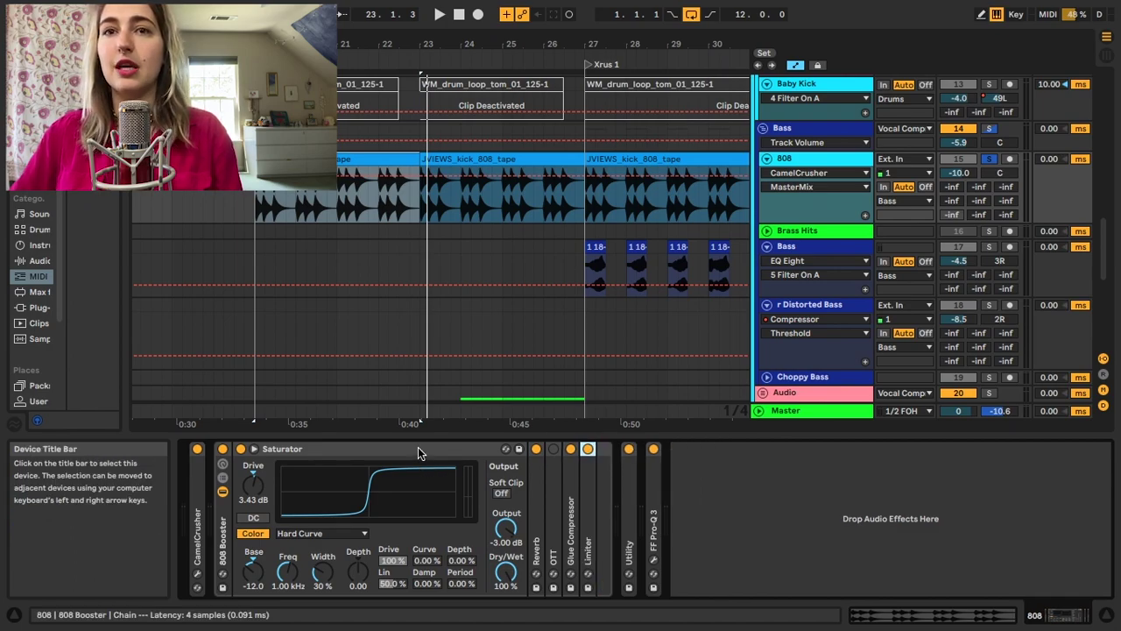
{"action": "double_click", "coordinate": [417, 452]}
{"action": "double_click", "coordinate": [198, 525]}
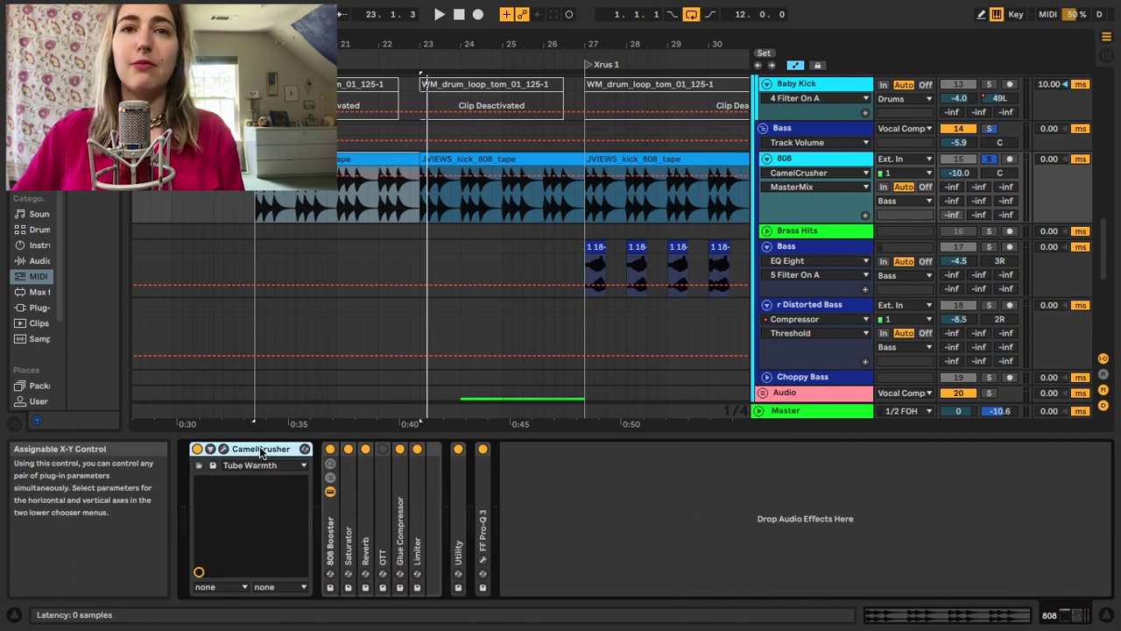
{"action": "left_click", "coordinate": [223, 449]}
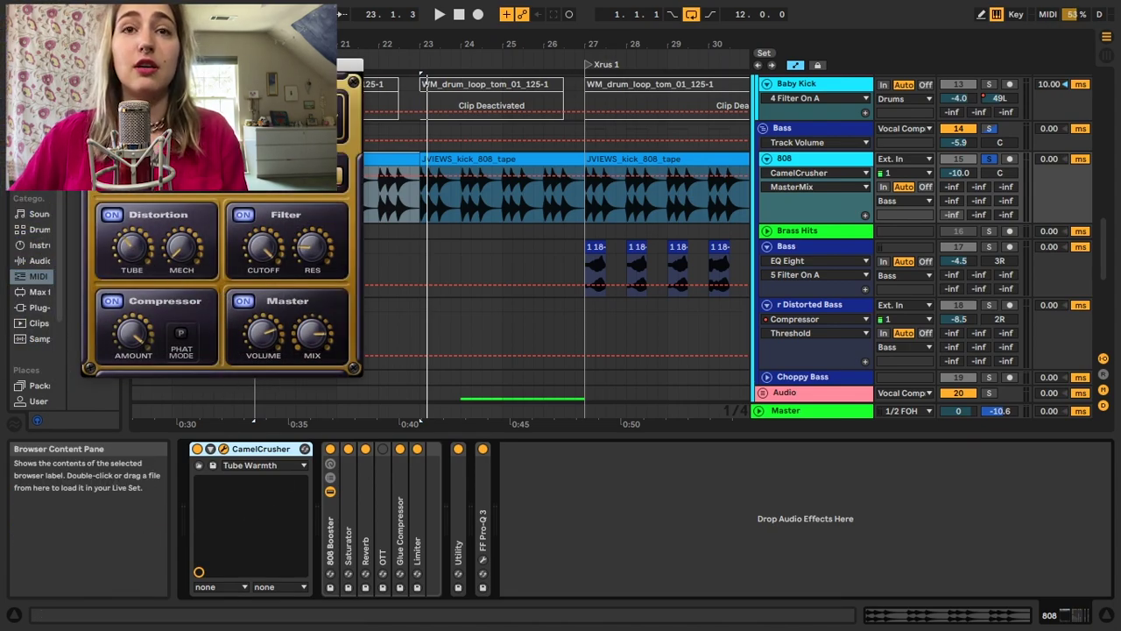
{"action": "key", "text": "space"}
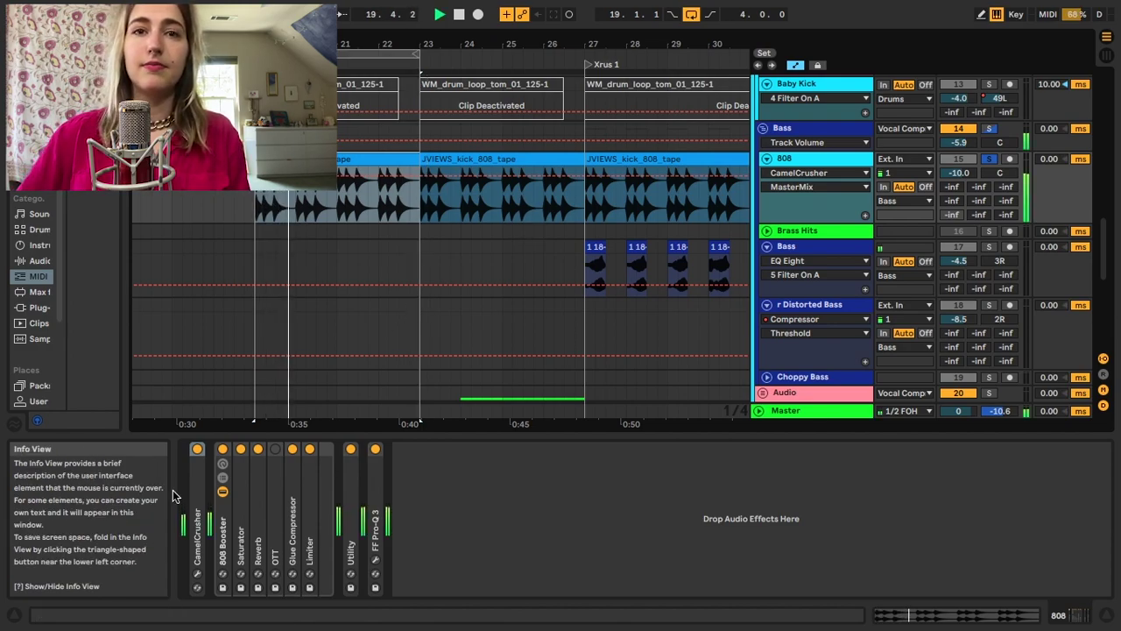
Bypass and re-enable the 808's Booster and CamelCrusher, stop, and show the Bass track's effects
{"action": "left_click", "coordinate": [223, 449]}
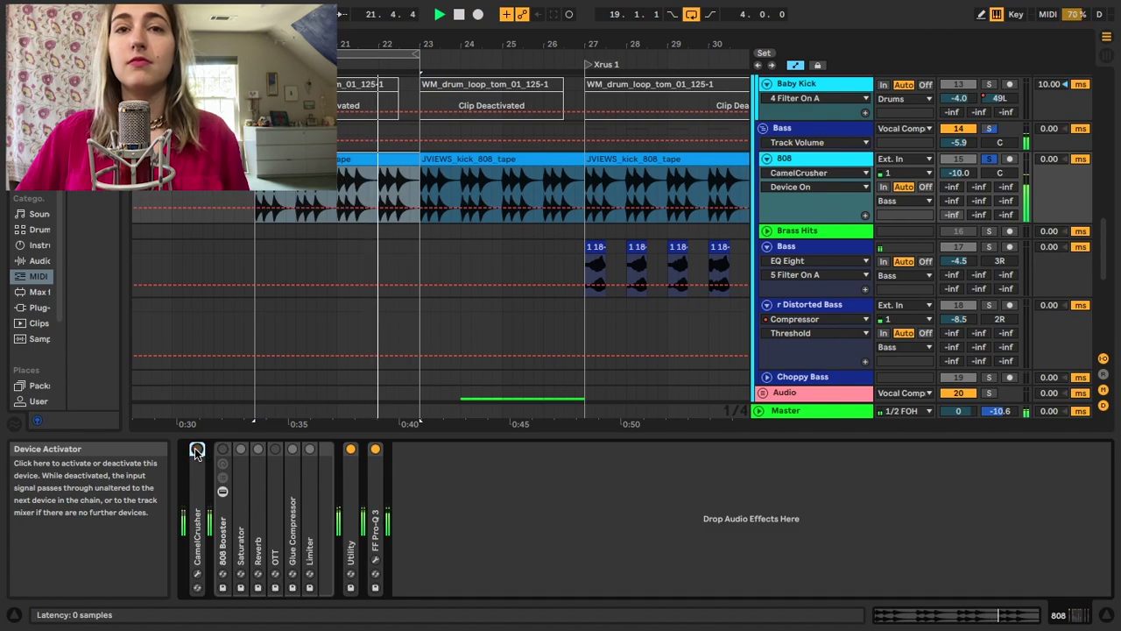
{"action": "left_click", "coordinate": [197, 449]}
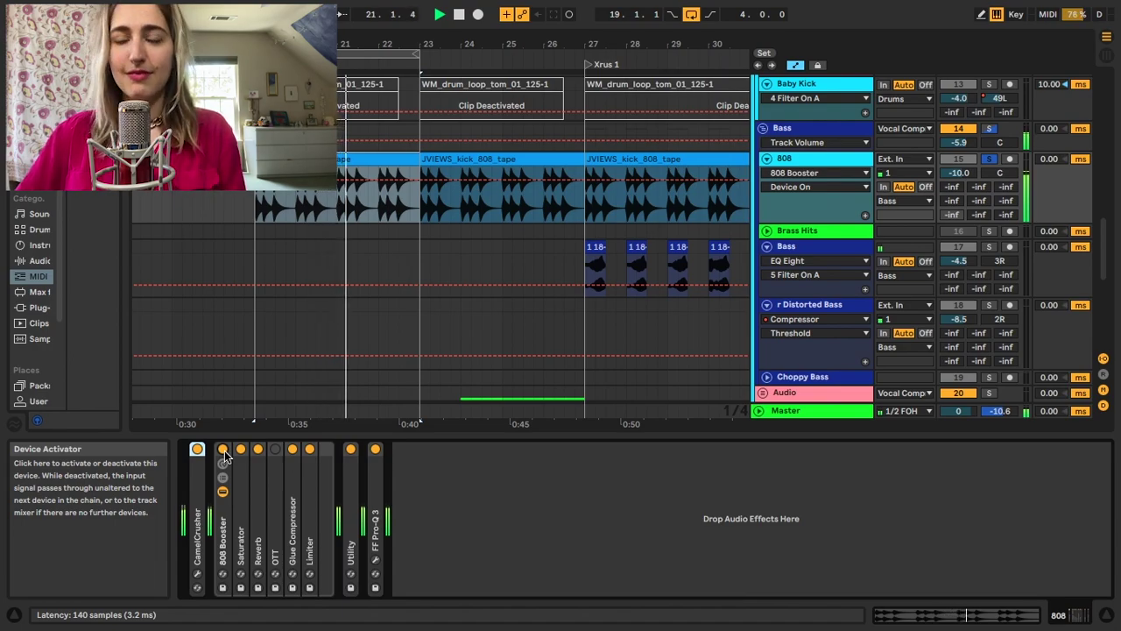
{"action": "key", "text": "space"}
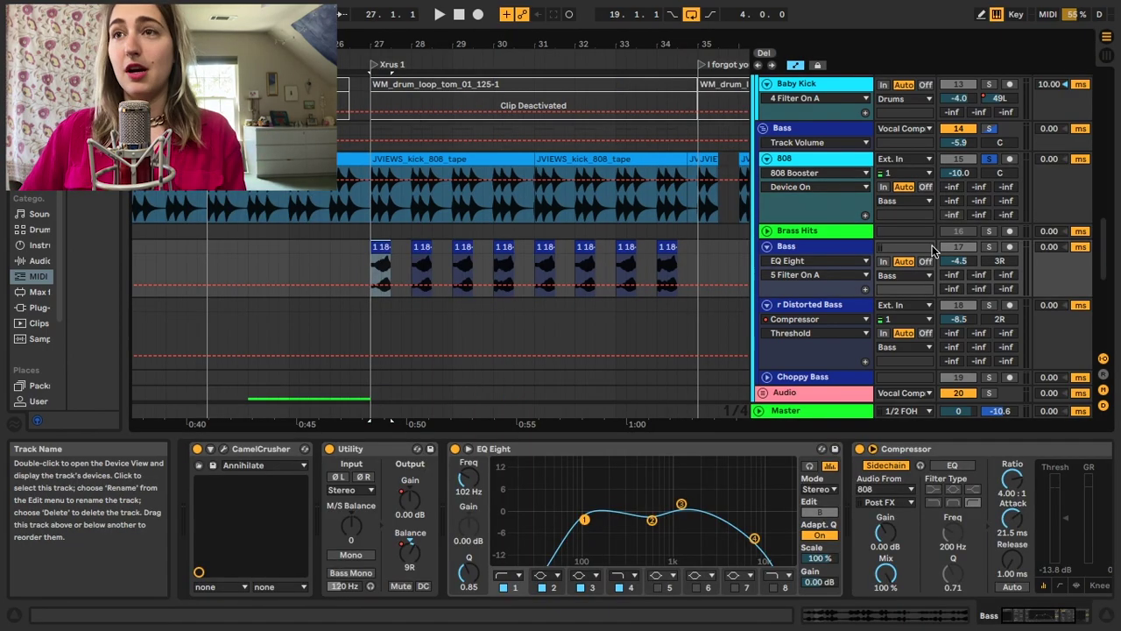
{"action": "left_click", "coordinate": [786, 246]}
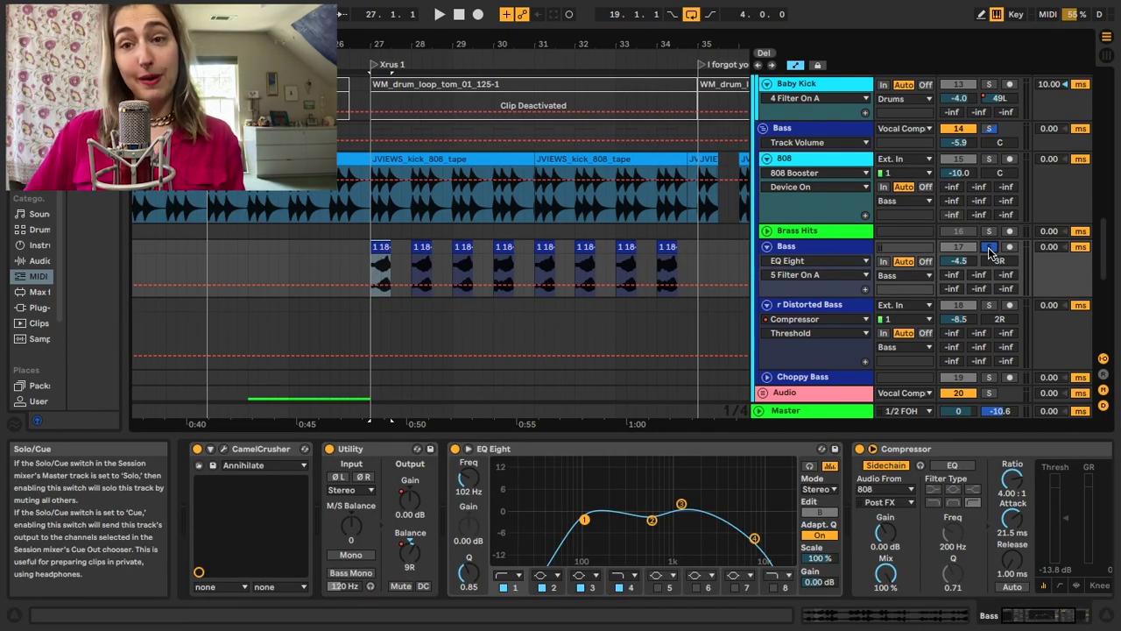
{"action": "key", "text": "space"}
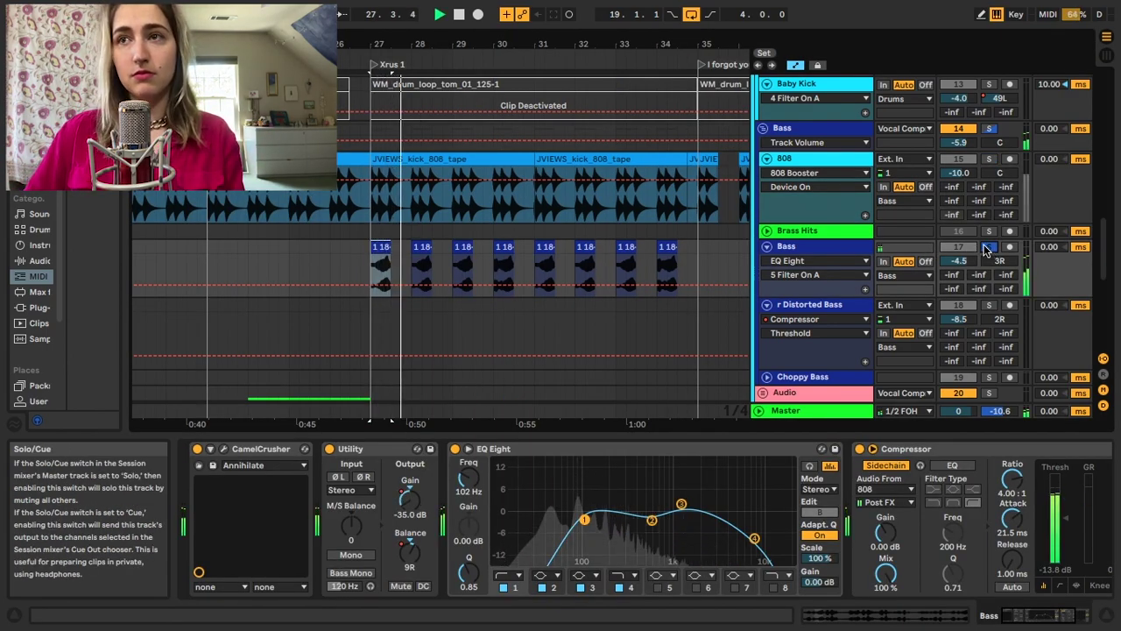
{"action": "left_click", "coordinate": [381, 253]}
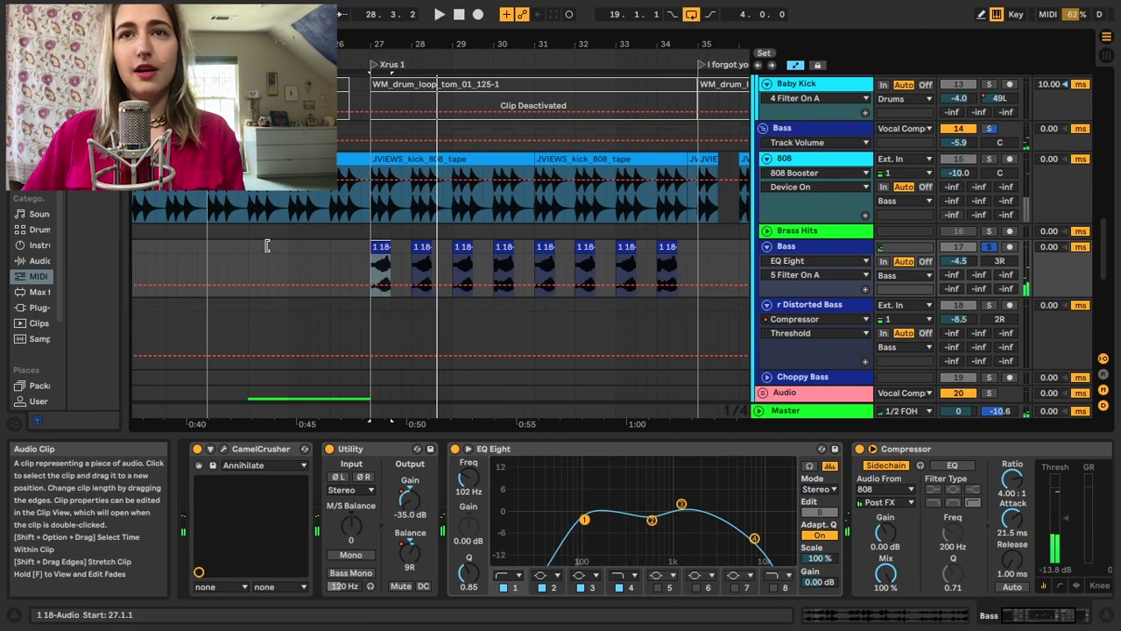
{"action": "left_click_drag", "start_coordinate": [371, 253], "coordinate": [347, 253]}
{"action": "key", "text": "space"}
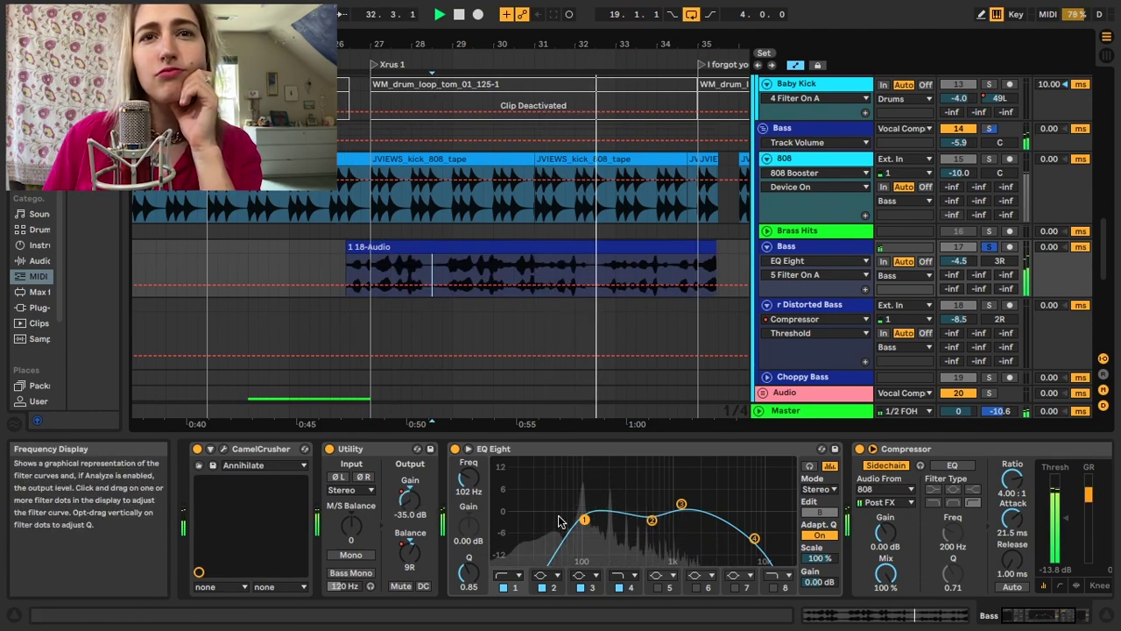
{"action": "key", "text": "super+space"}
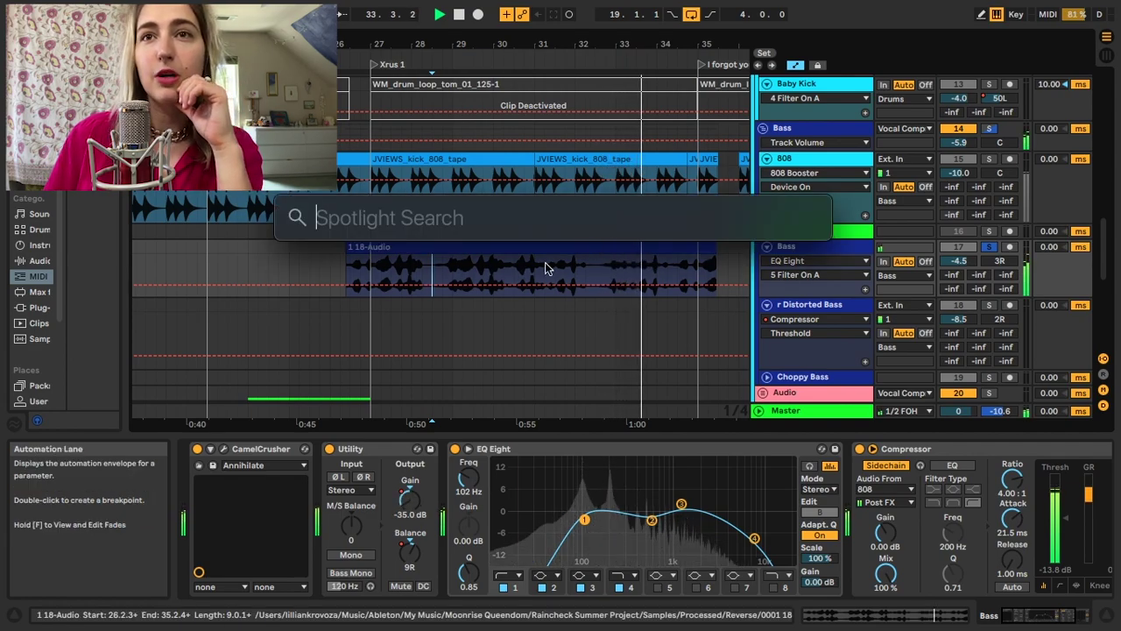
{"action": "left_click", "coordinate": [540, 281]}
{"action": "key", "text": "space"}
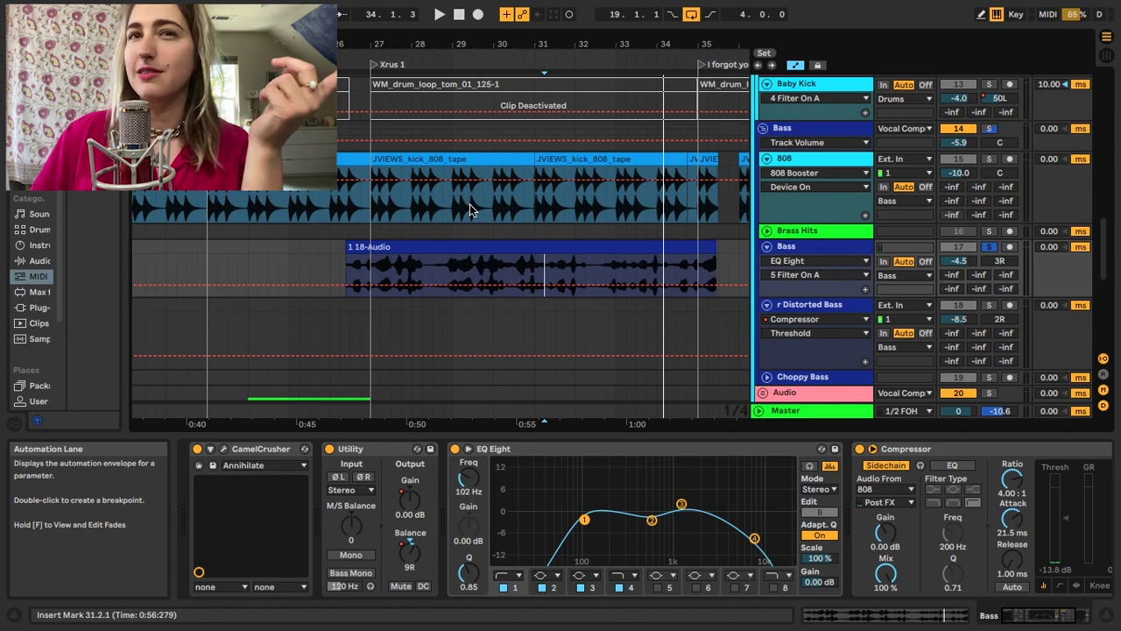
{"action": "key", "text": "super+z"}
Play the later section and raise the Distorted Bass volume to 3.3 dB
{"action": "scroll", "coordinate": [391, 350], "scroll_direction": "down", "scroll_amount": 3}
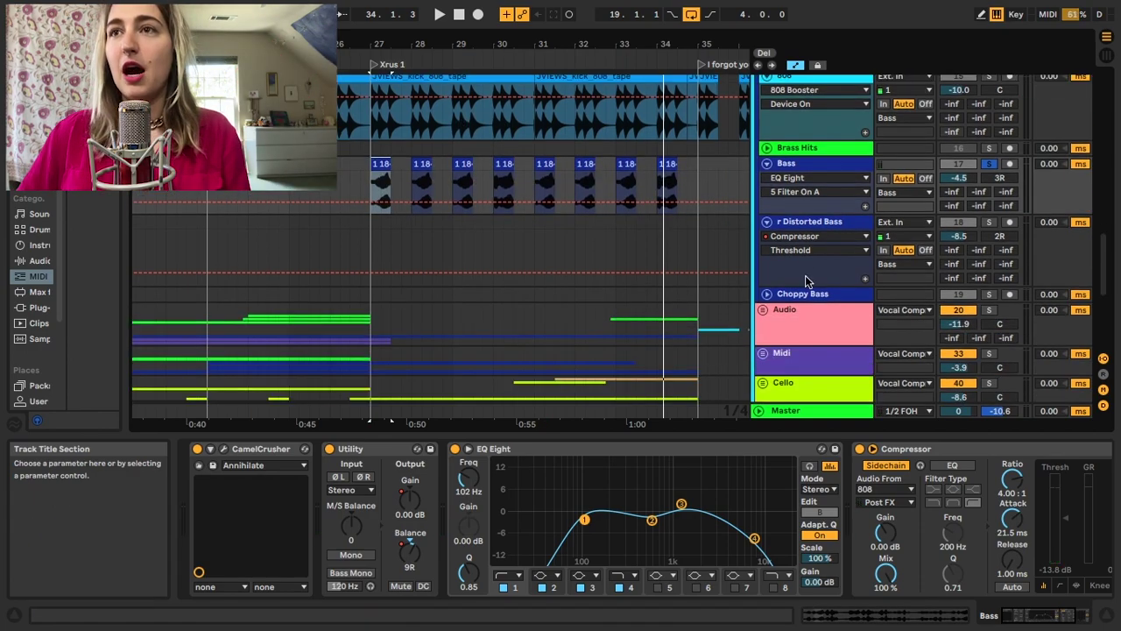
{"action": "left_click", "coordinate": [391, 263]}
{"action": "left_click_drag", "start_coordinate": [391, 424], "coordinate": [392, 411]}
{"action": "left_click_drag", "start_coordinate": [263, 44], "coordinate": [175, 44]}
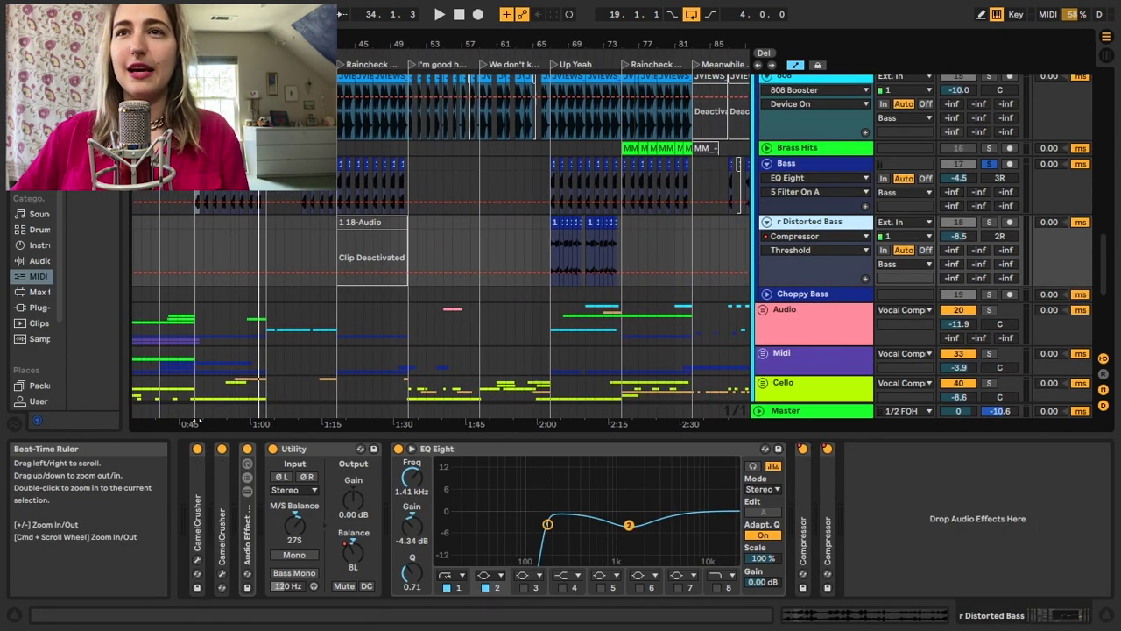
{"action": "key", "text": "space"}
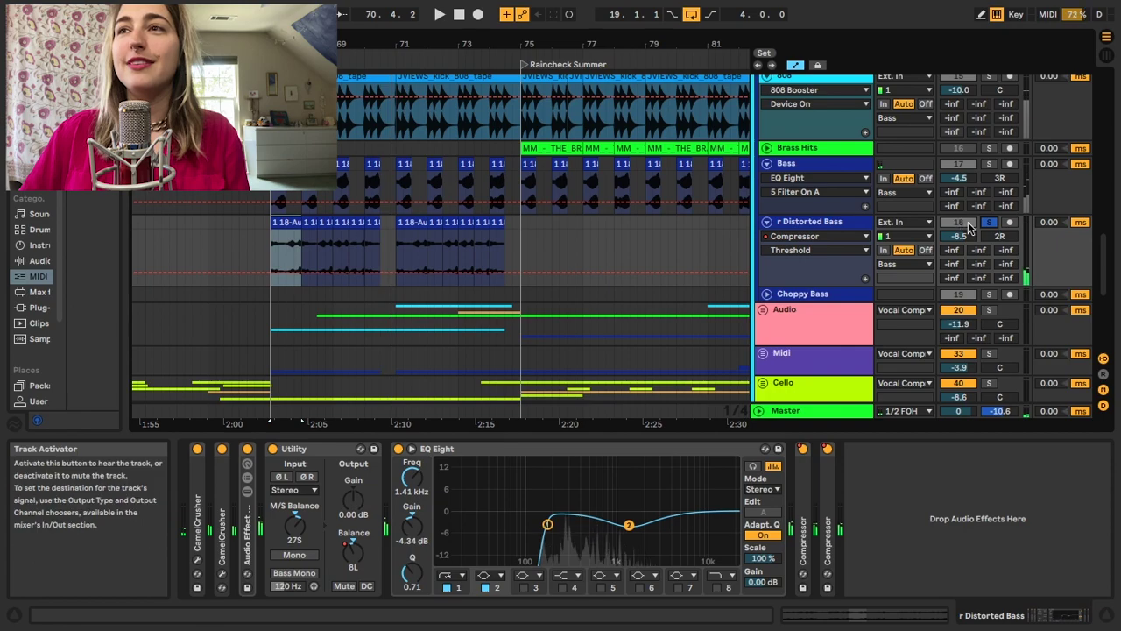
{"action": "left_click", "coordinate": [186, 254]}
{"action": "mouse_move", "coordinate": [958, 236]}
{"action": "left_mouse_down"}
{"action": "mouse_move", "coordinate": [958, 201]}
{"action": "mouse_move", "coordinate": [958, 223]}
{"action": "left_mouse_up"}
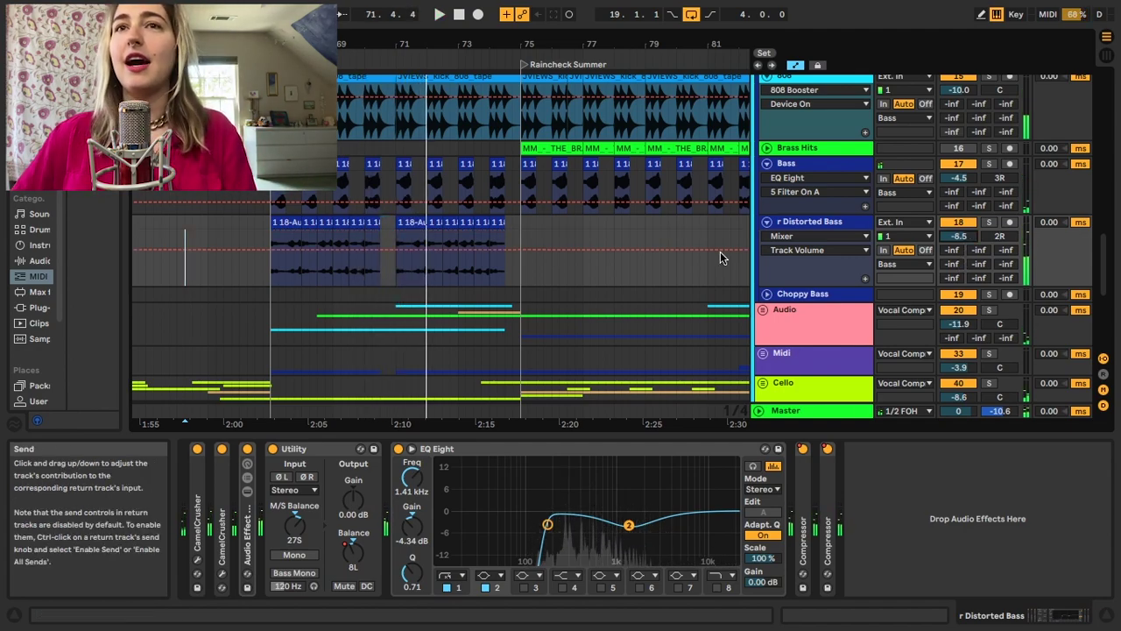
Extend both ends of the 18-Audio clip, solo r Distorted Bass, and play it
{"action": "left_click_drag", "start_coordinate": [272, 241], "coordinate": [157, 241]}
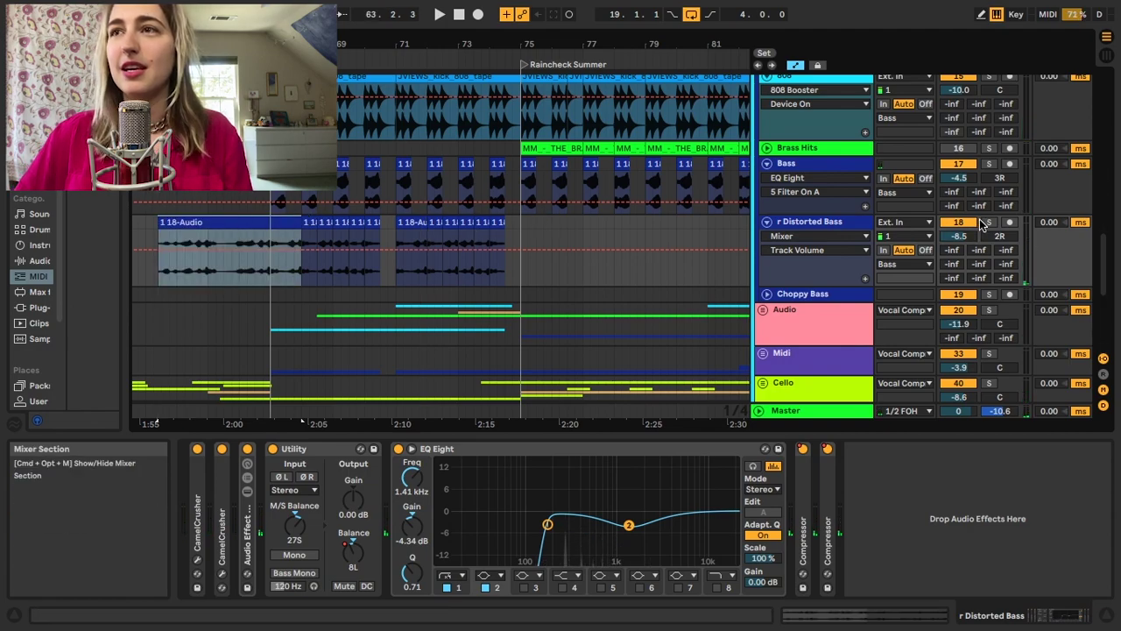
{"action": "left_click", "coordinate": [987, 221]}
{"action": "left_click_drag", "start_coordinate": [301, 254], "coordinate": [442, 254]}
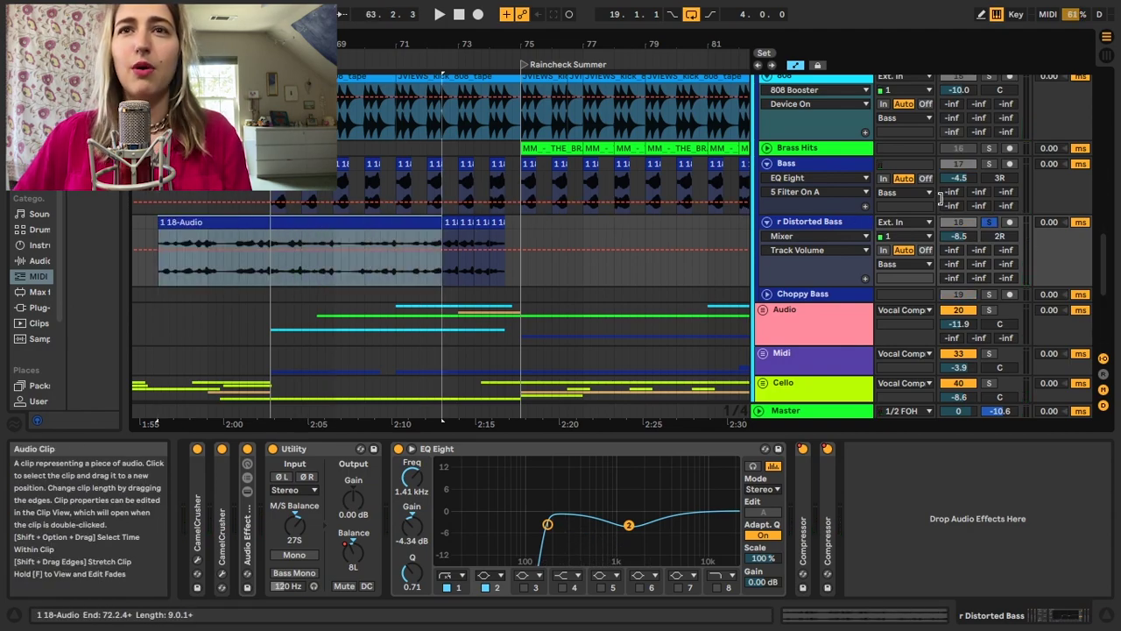
{"action": "key", "text": "space"}
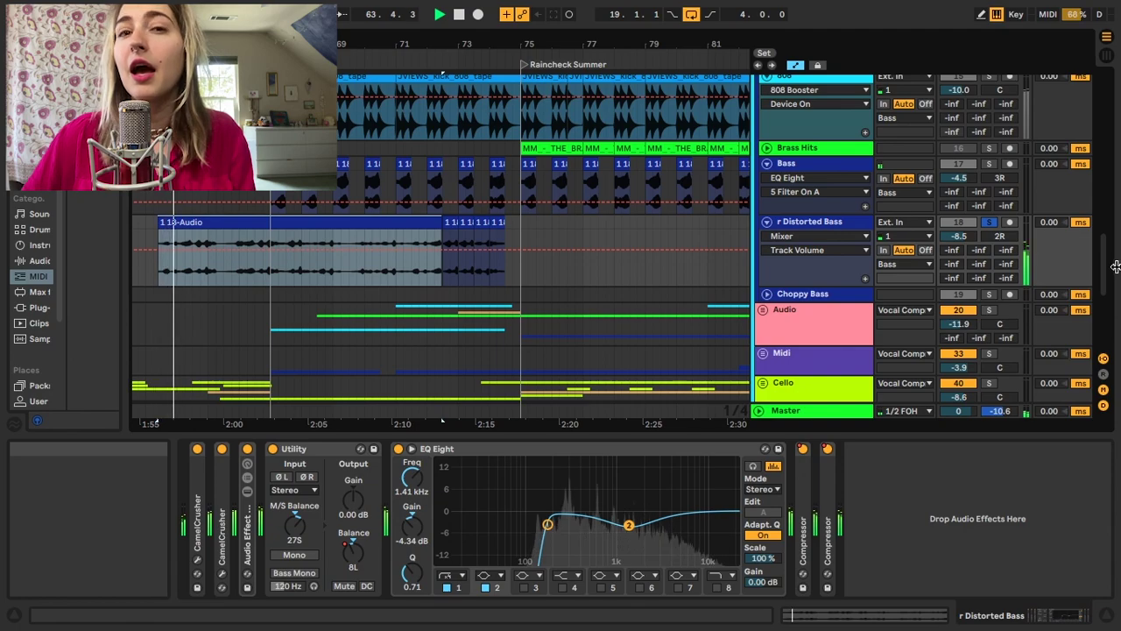
{"action": "double_click", "coordinate": [387, 221]}
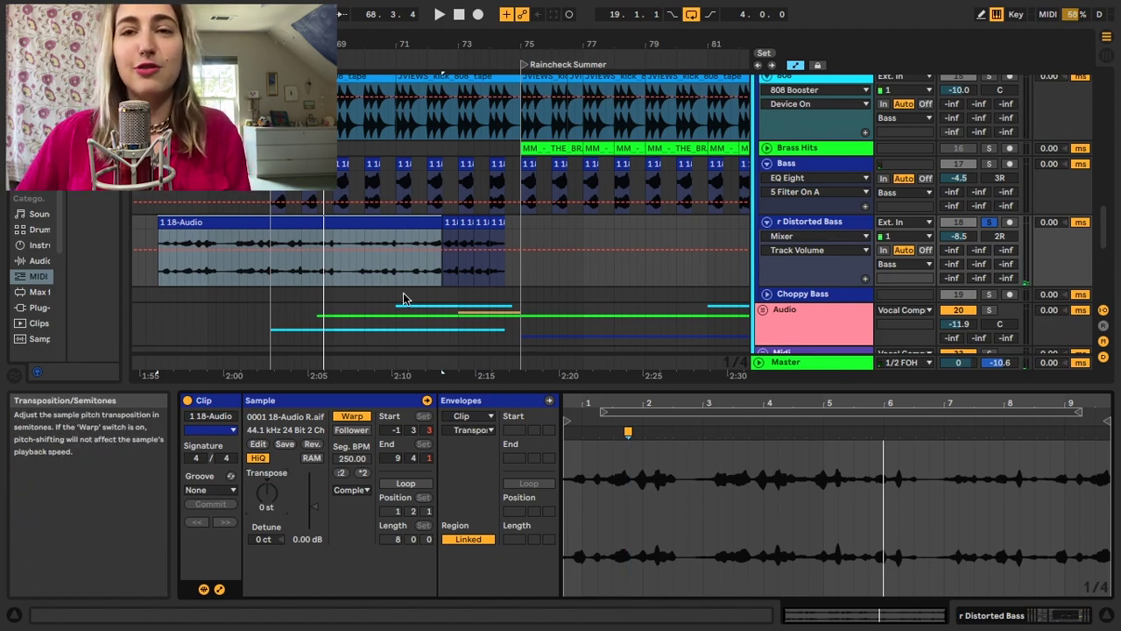
Play the 18-Audio clip, then un-reverse it and replay it from the clip start
{"action": "key", "text": "space"}
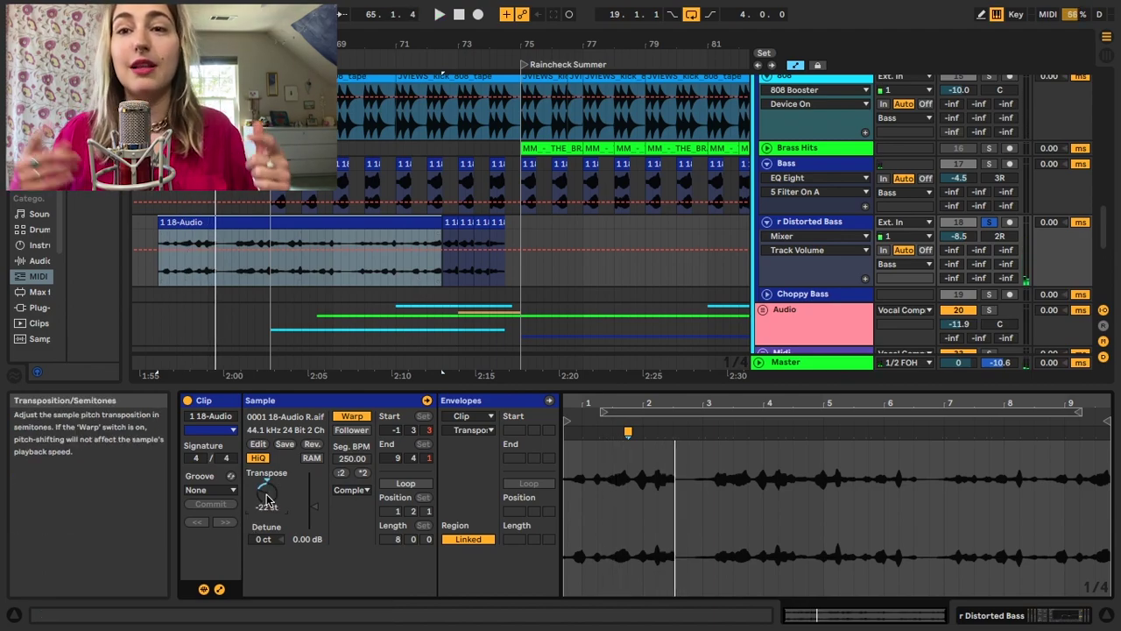
{"action": "left_click", "coordinate": [312, 444]}
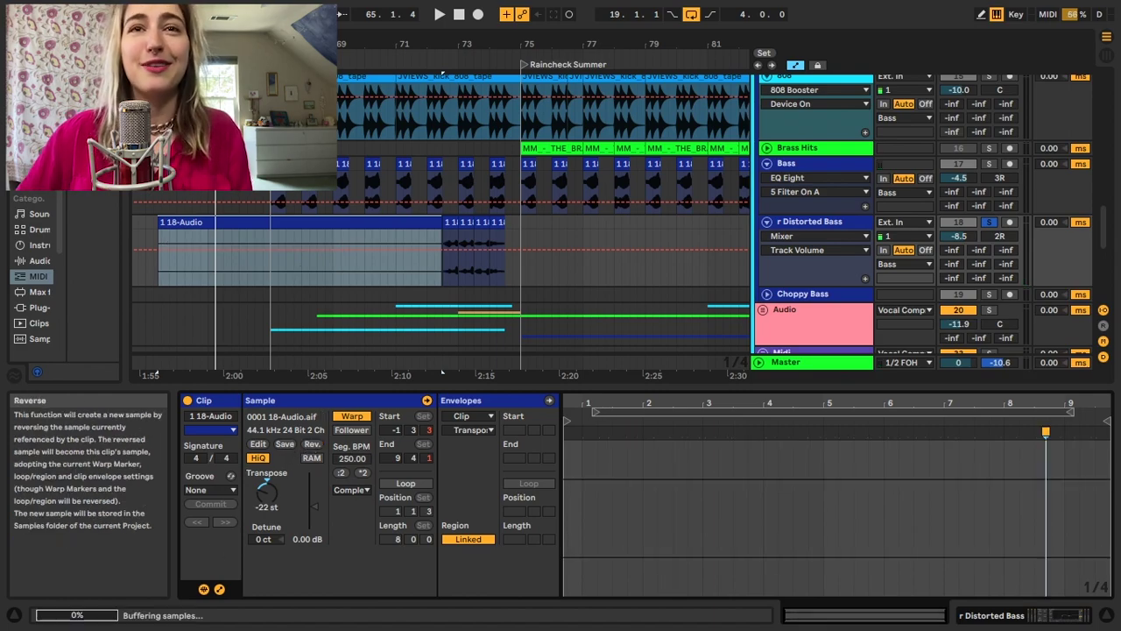
{"action": "left_click", "coordinate": [170, 224]}
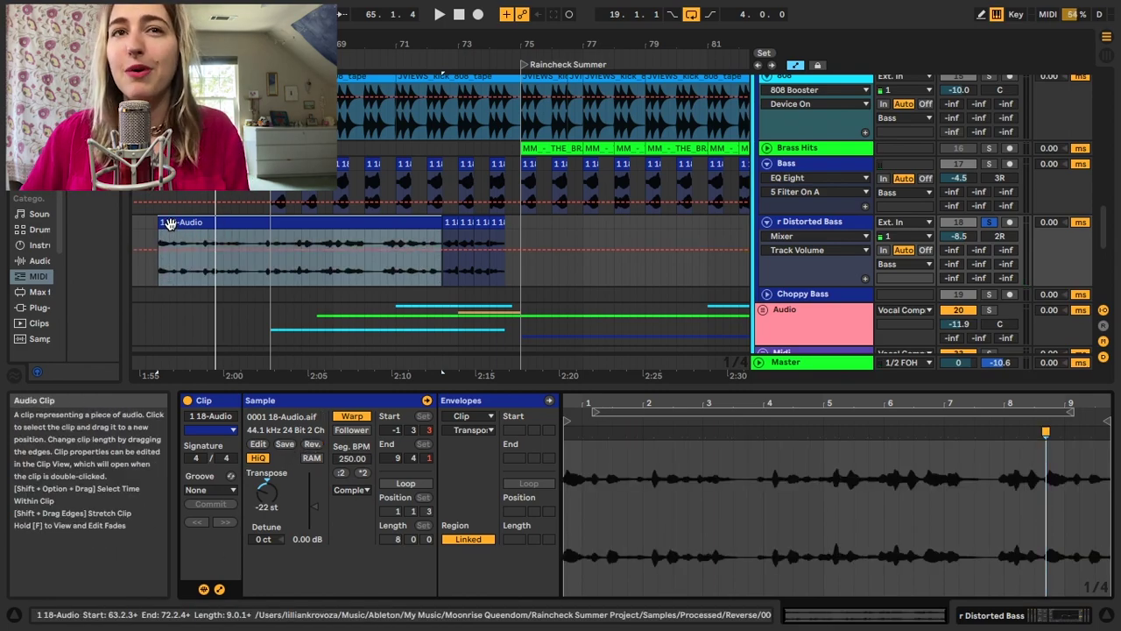
{"action": "key", "text": "space"}
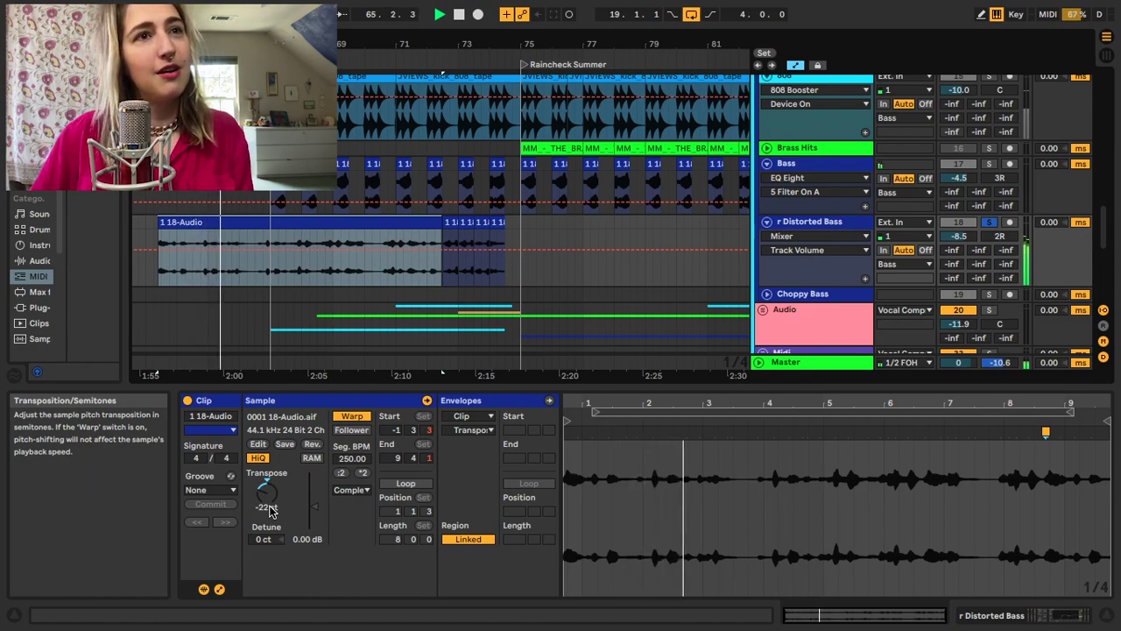
Reset the clip's transposition to 0 st, then undo back to the reversed −22 semitone version
{"action": "left_click", "coordinate": [269, 511]}
{"action": "key", "text": "Delete"}
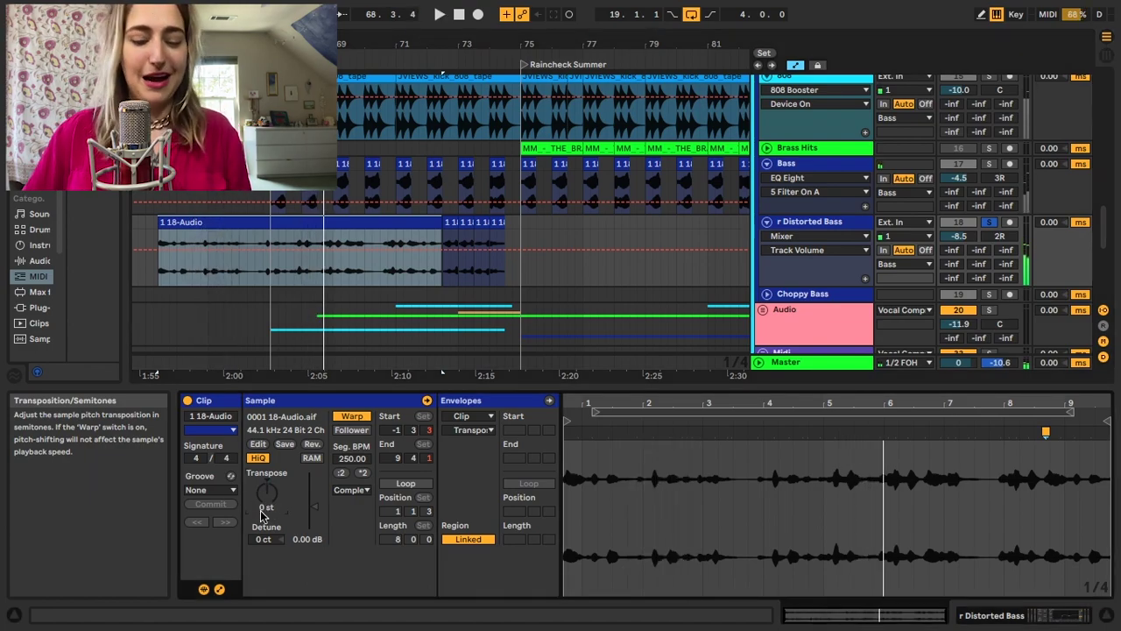
{"action": "left_click", "coordinate": [260, 515]}
{"action": "key", "text": "Delete"}
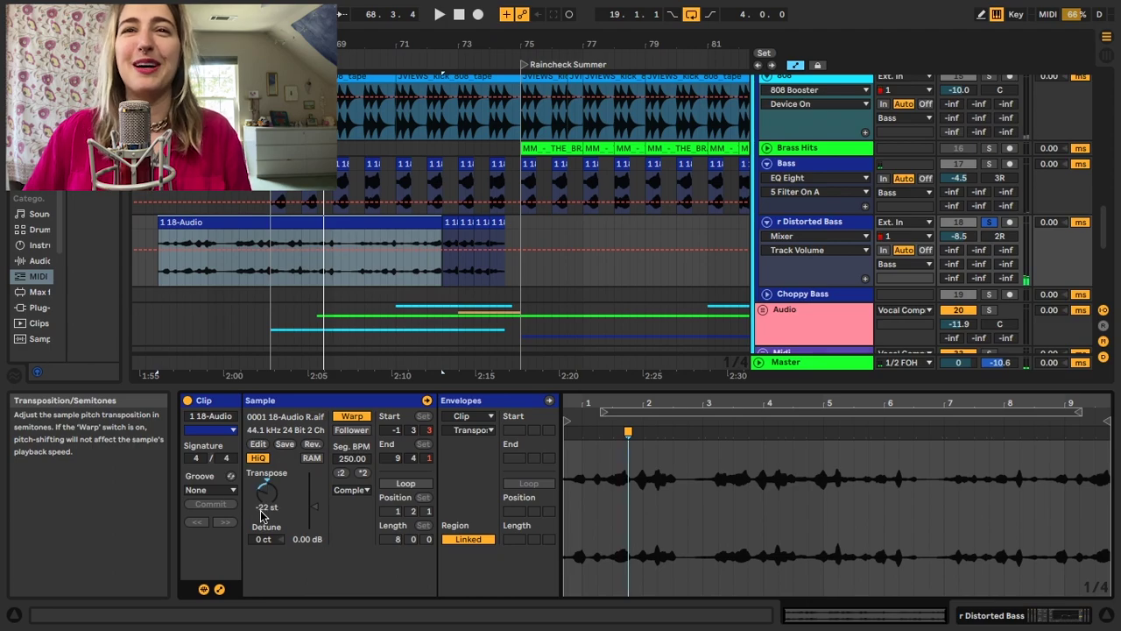
{"action": "key", "text": "ctrl+z"}
{"action": "key", "text": "ctrl+z"}
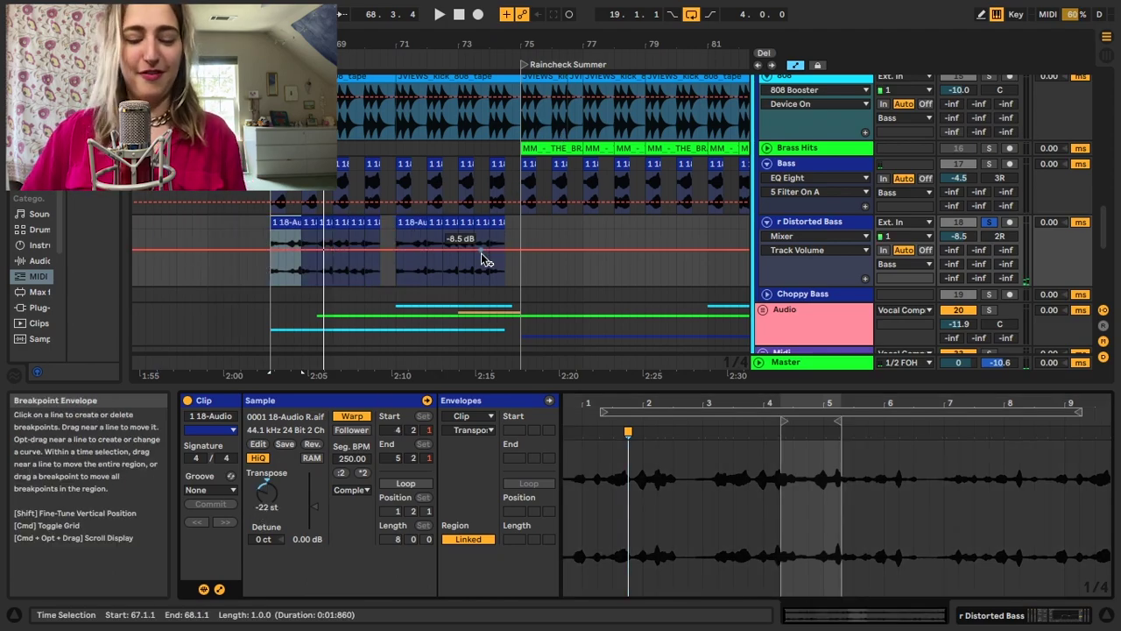
Unfold the r groovy riser track and show its Audio Effect Rack with dry and reverb chains
{"action": "scroll", "coordinate": [644, 147], "scroll_direction": "down", "scroll_amount": 3}
{"action": "scroll", "coordinate": [643, 147], "scroll_direction": "up", "scroll_amount": 2}
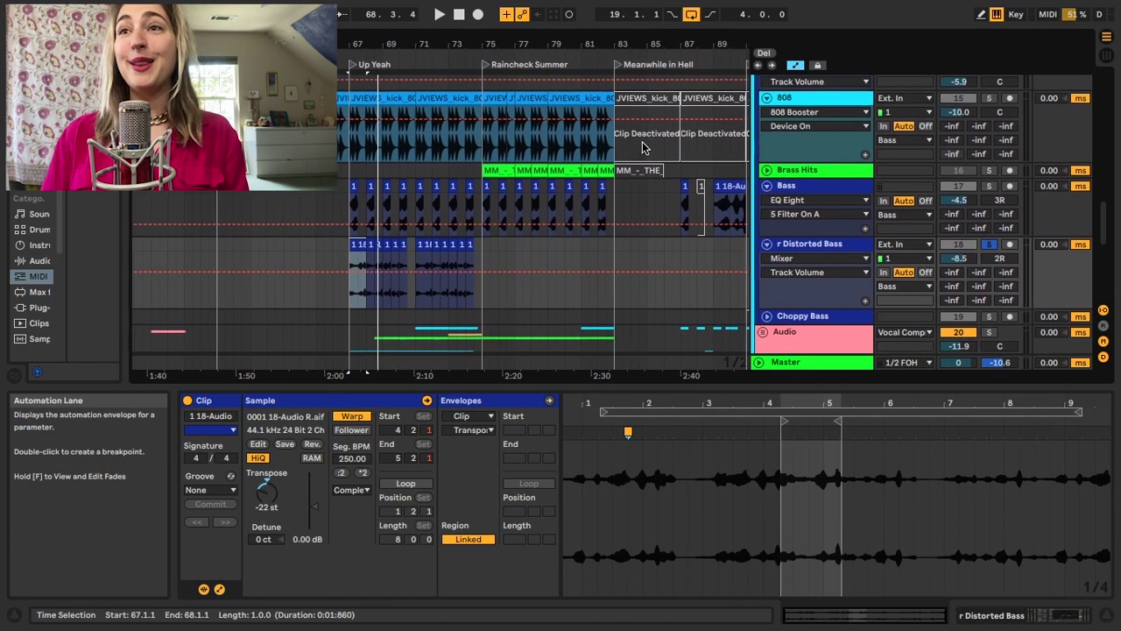
{"action": "scroll", "coordinate": [644, 147], "scroll_direction": "right", "scroll_amount": 2}
{"action": "scroll", "coordinate": [609, 164], "scroll_direction": "down", "scroll_amount": 3}
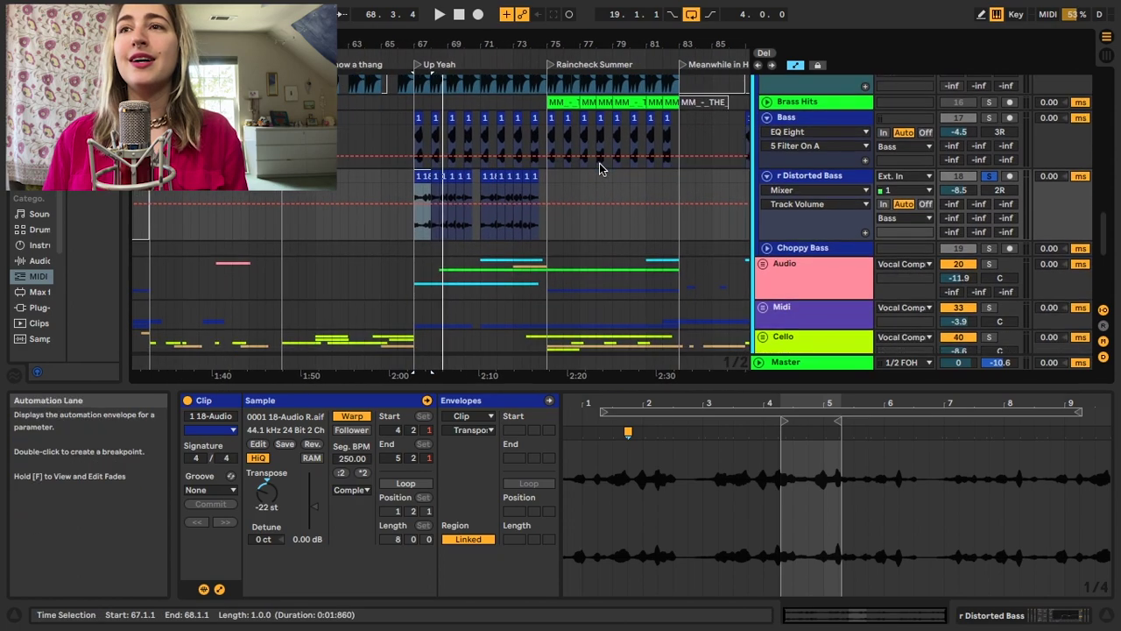
{"action": "scroll", "coordinate": [493, 100], "scroll_direction": "down", "scroll_amount": 3}
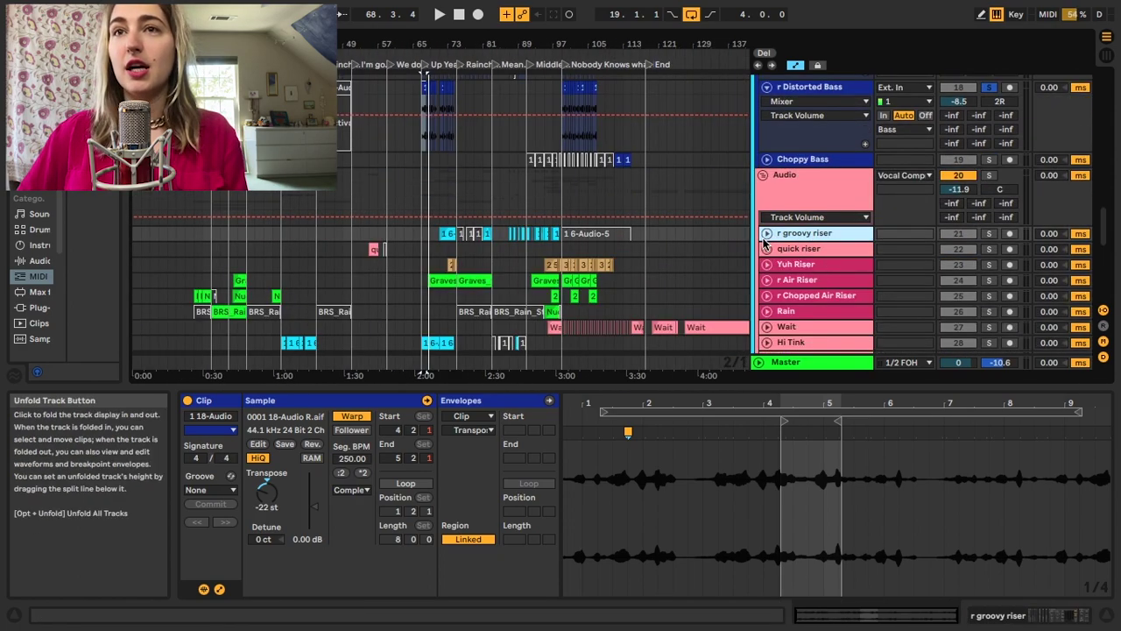
{"action": "scroll", "coordinate": [767, 233], "scroll_direction": "down", "scroll_amount": 2}
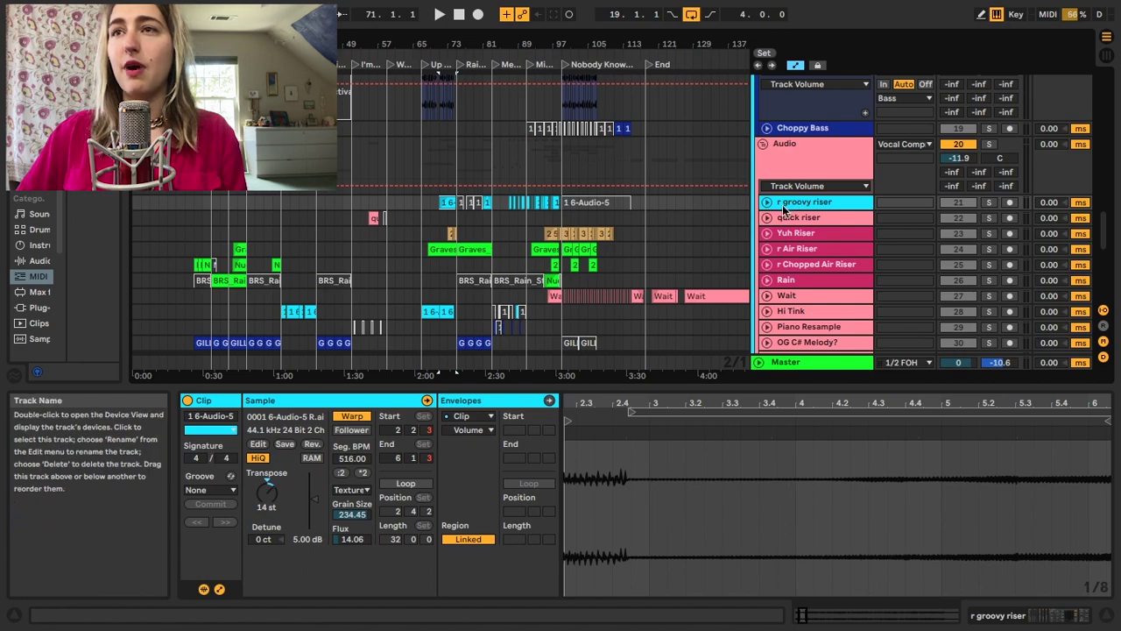
{"action": "left_click", "coordinate": [766, 202]}
{"action": "key", "text": "shift+Tab"}
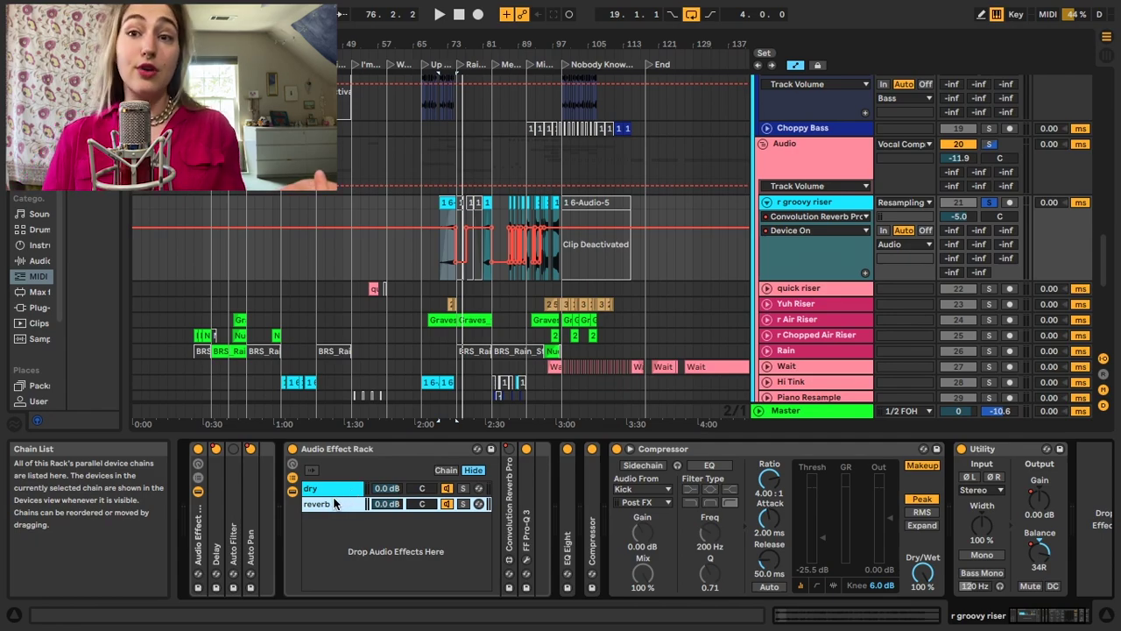
Inspect the riser's reverb chain and FF Pro-Q 3 curve, then select the bars 71–74 section
{"action": "left_click", "coordinate": [322, 504], "text": "shift"}
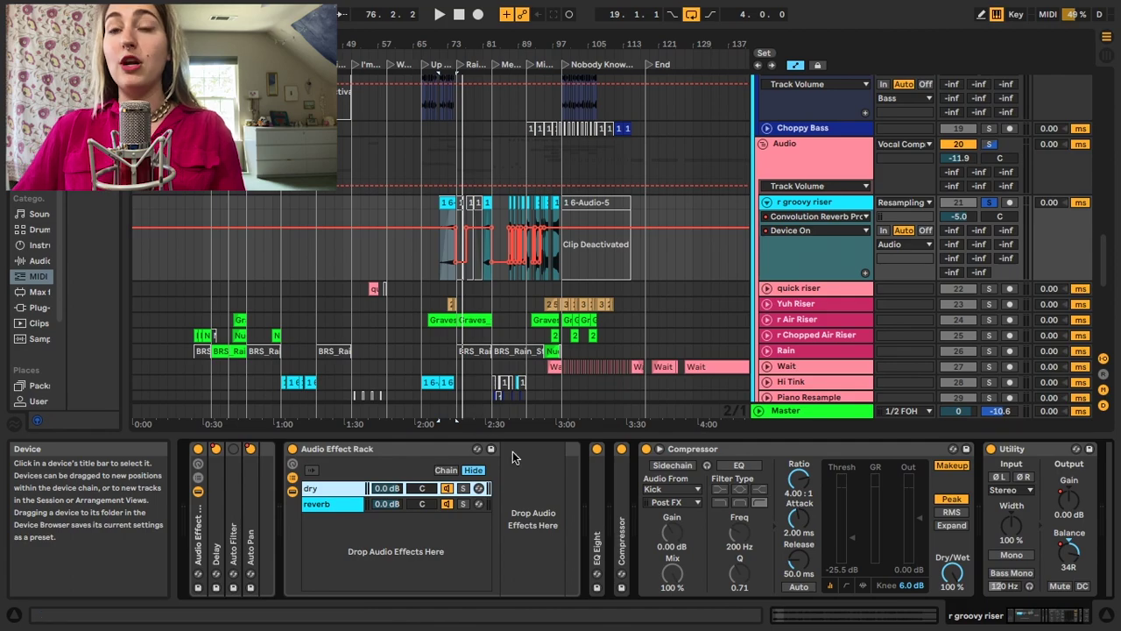
{"action": "left_click", "coordinate": [486, 504]}
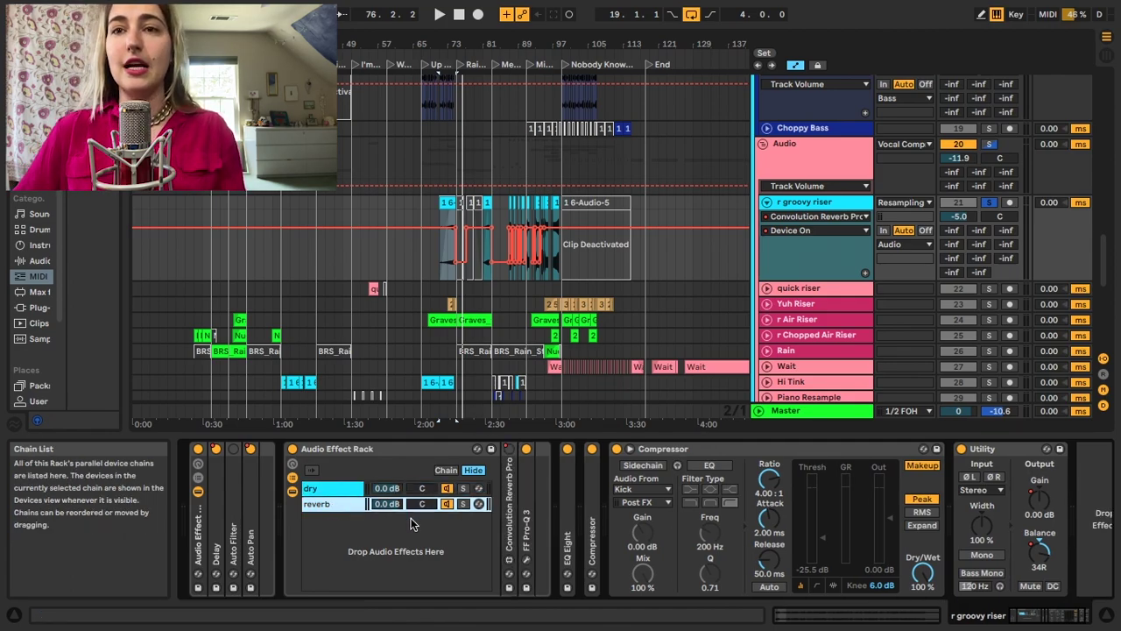
{"action": "double_click", "coordinate": [512, 525]}
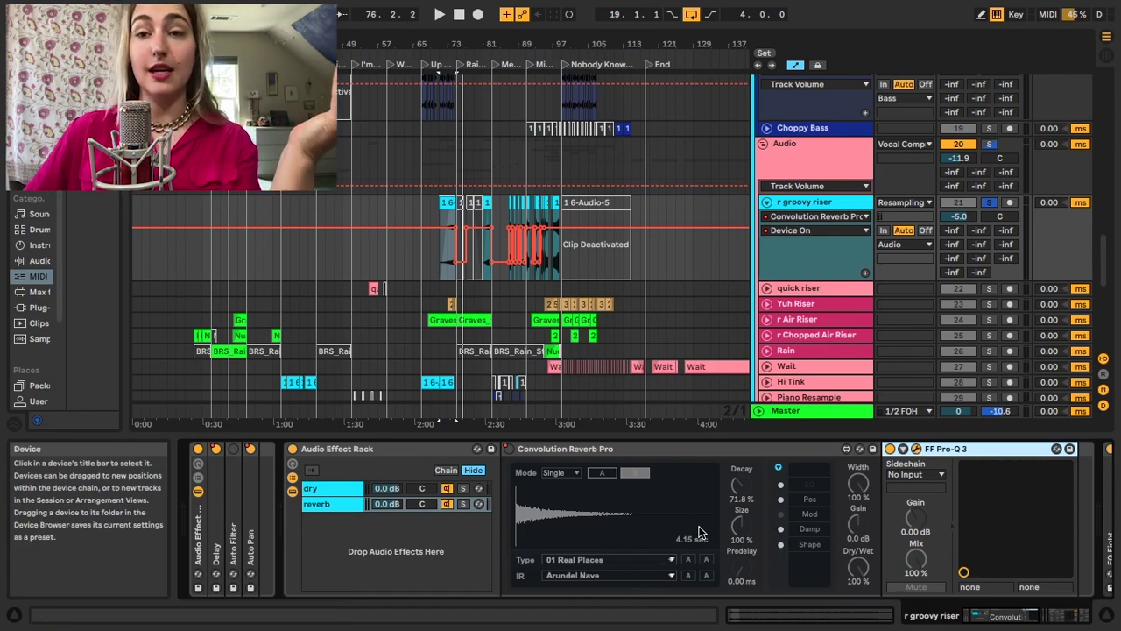
{"action": "left_click", "coordinate": [1056, 448]}
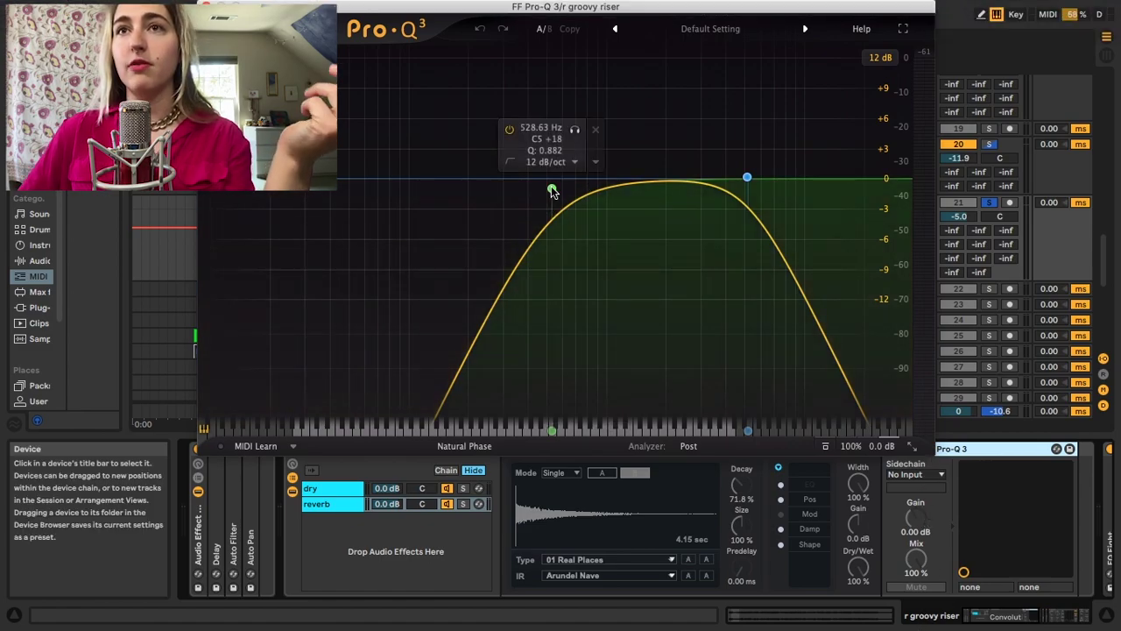
{"action": "mouse_move", "coordinate": [746, 178]}
{"action": "key", "text": "ctrl+alt+p"}
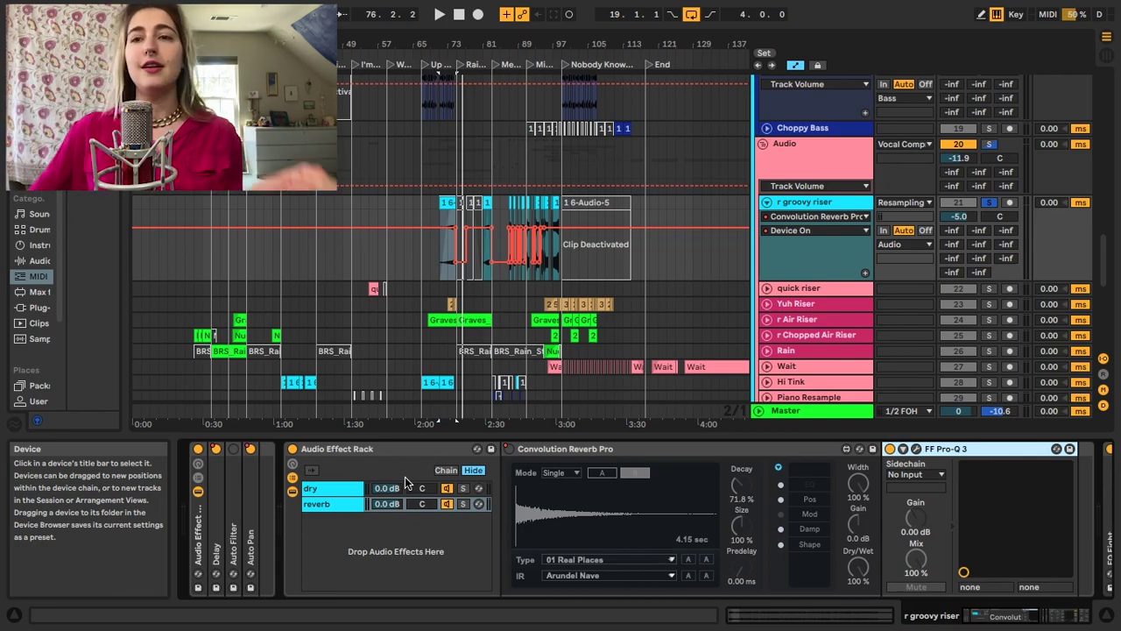
{"action": "scroll", "coordinate": [451, 144], "scroll_direction": "down", "scroll_amount": 3}
{"action": "left_click", "coordinate": [451, 145]}
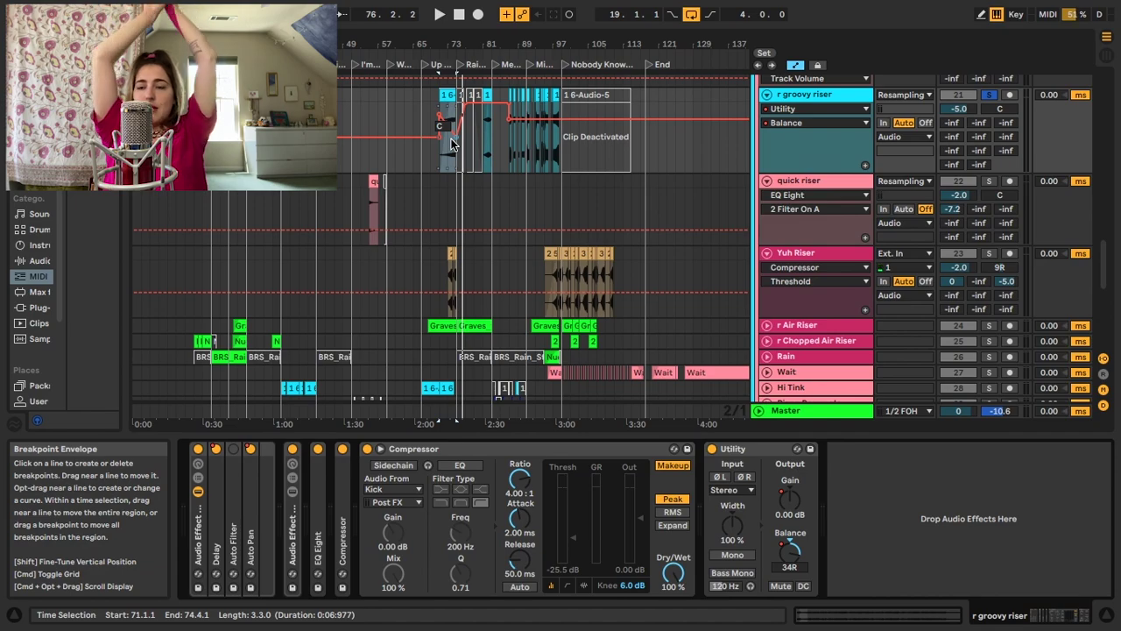
Zoom to bars 77–109 and play the quick riser from bar 86, then the 6-Audio-5 clip from bar 99
{"action": "left_click_drag", "start_coordinate": [517, 51], "coordinate": [490, 50]}
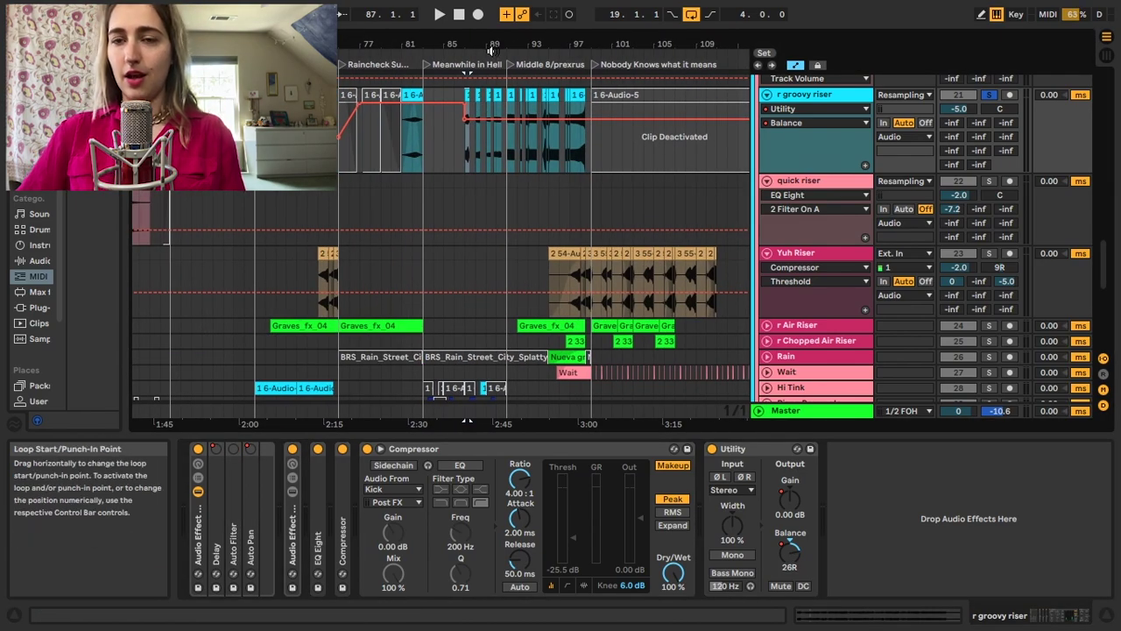
{"action": "left_click", "coordinate": [454, 180]}
{"action": "key", "text": "space"}
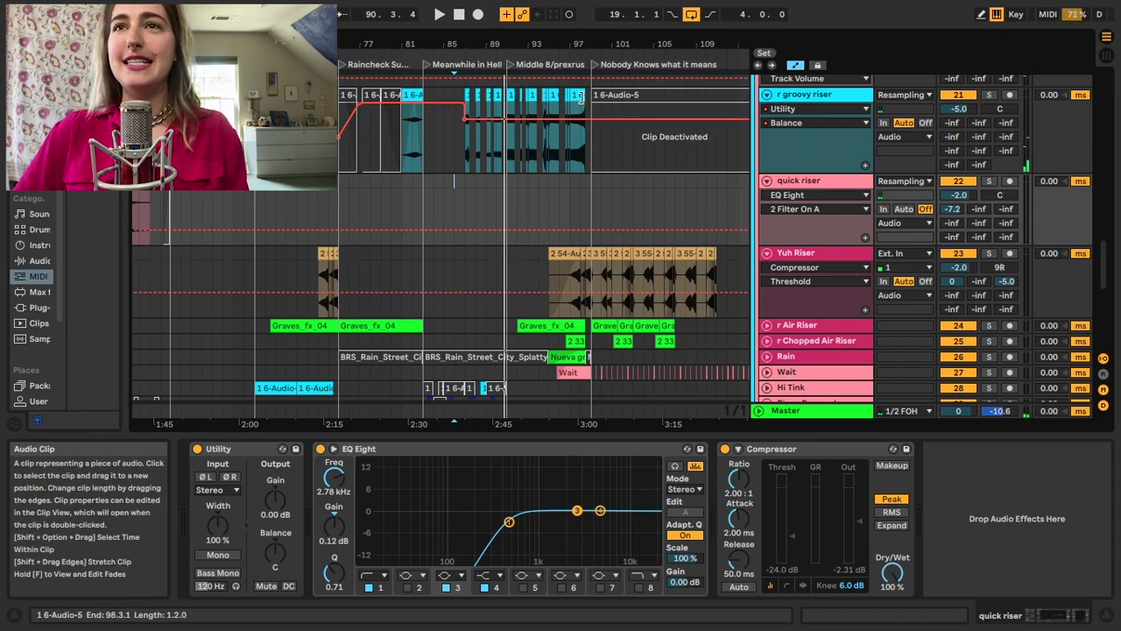
{"action": "left_click", "coordinate": [750, 95]}
{"action": "left_click_drag", "start_coordinate": [599, 43], "coordinate": [354, 43]}
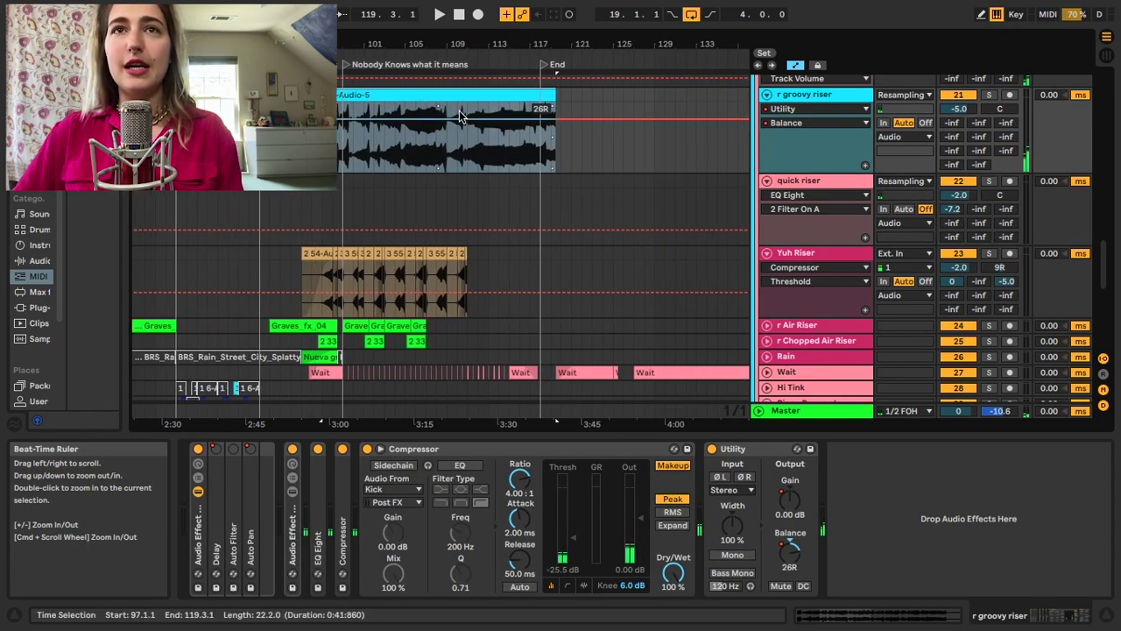
{"action": "key", "text": "space"}
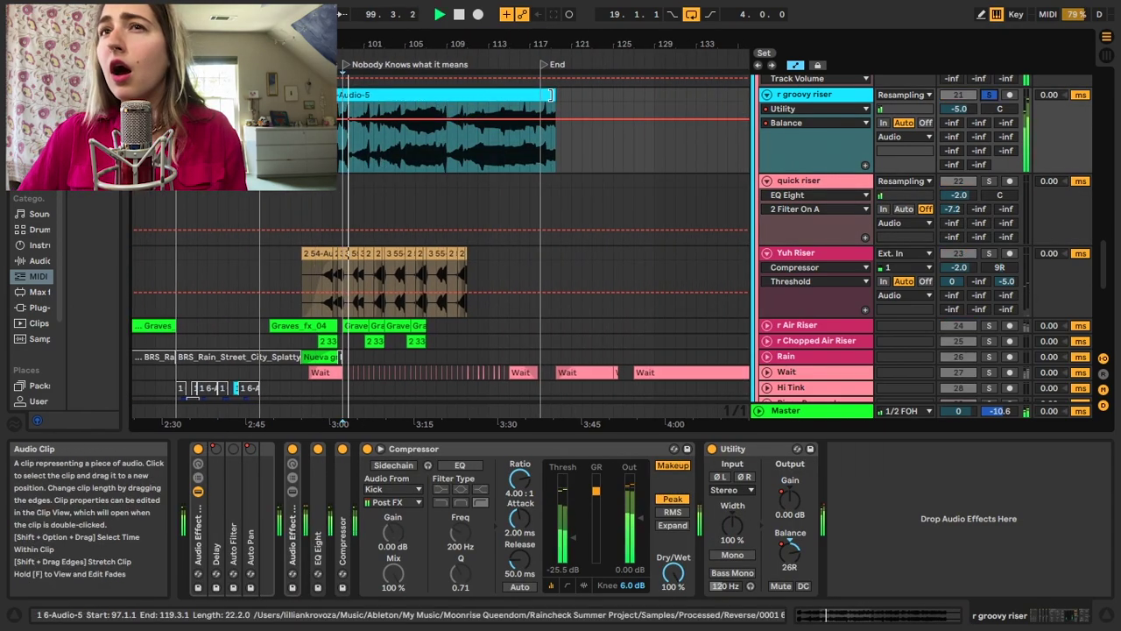
Show the Audio-5 clip's details and reverse its sample
{"action": "key", "text": "r"}
{"action": "double_click", "coordinate": [526, 93]}
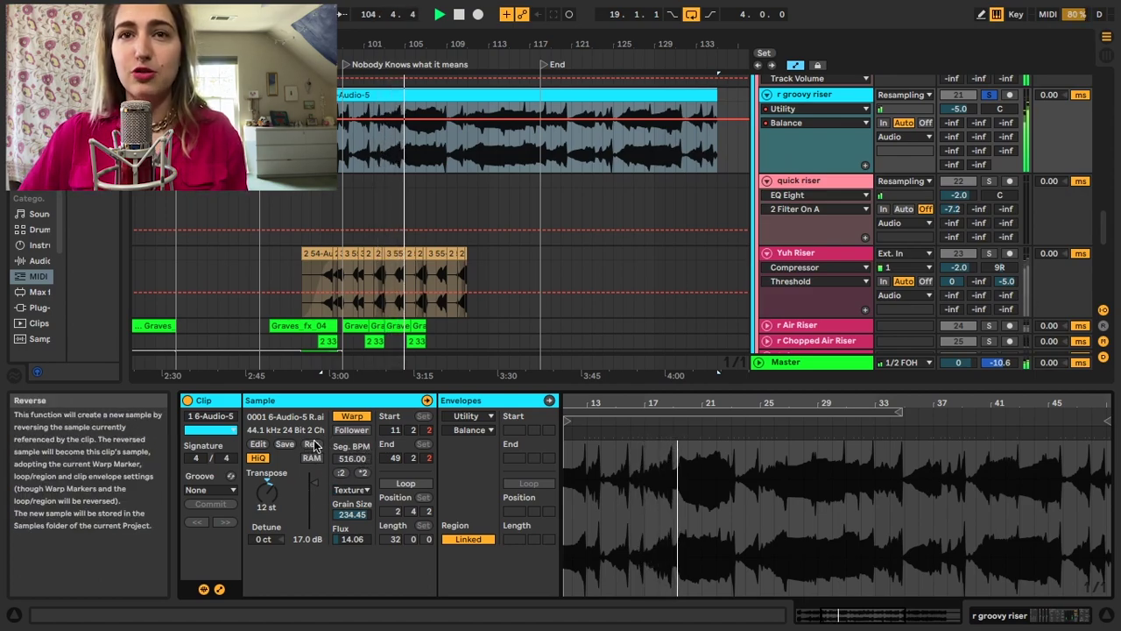
{"action": "left_click", "coordinate": [313, 444]}
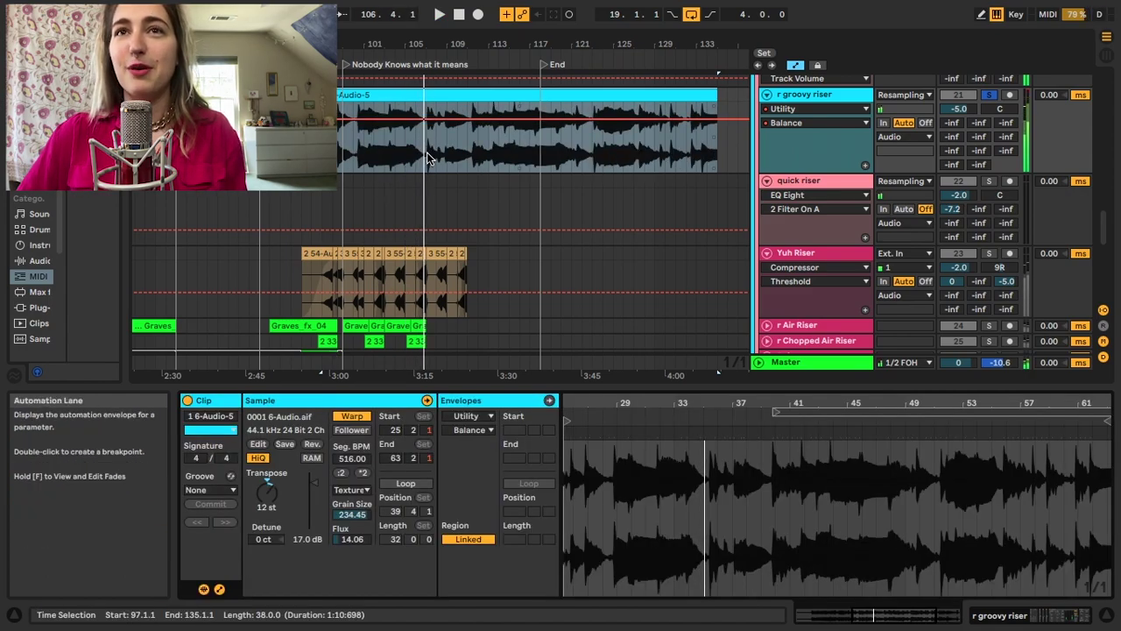
{"action": "left_click", "coordinate": [477, 159]}
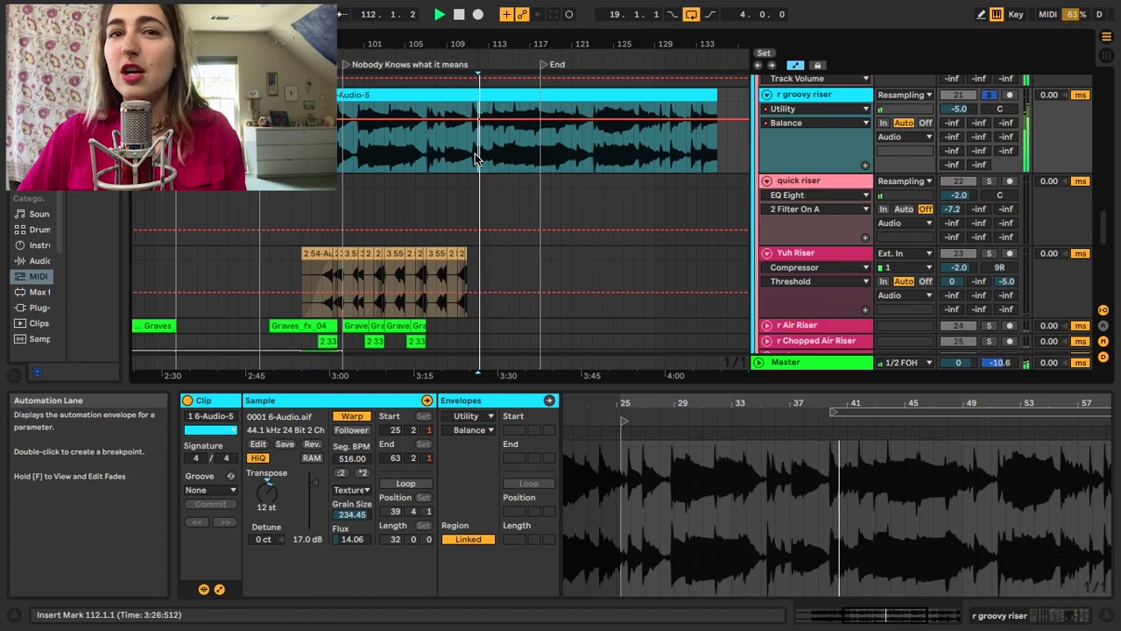
{"action": "left_click", "coordinate": [268, 496]}
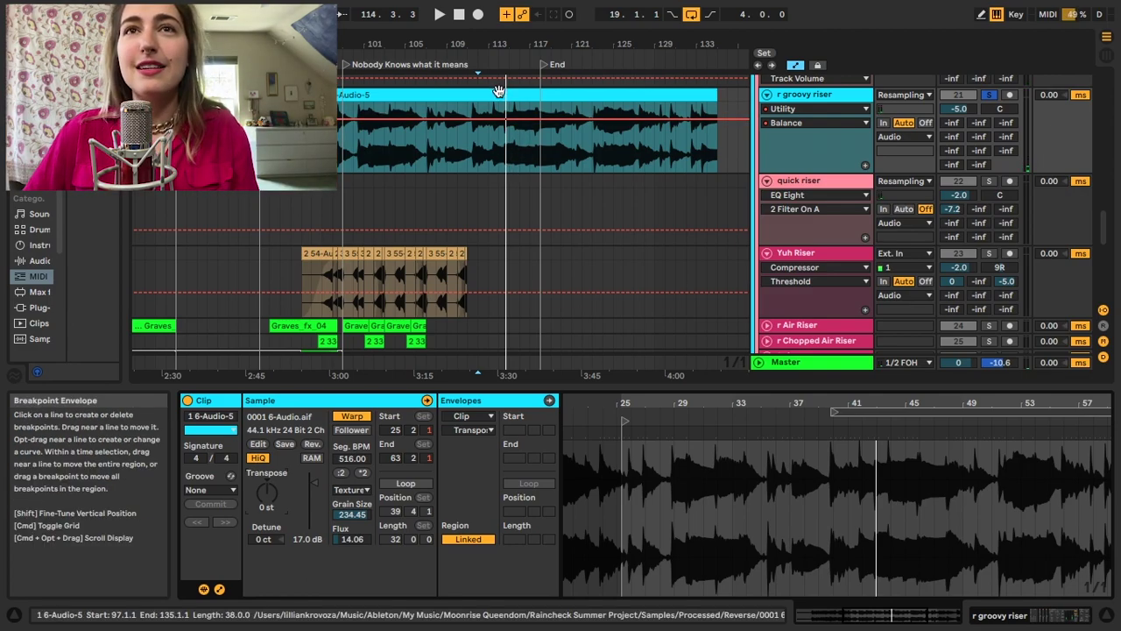
Set the clip's Seg. BPM to 129, restore it to 516, and reverse the sample again
{"action": "left_click", "coordinate": [351, 458]}
{"action": "type", "text": "129"}
{"action": "key", "text": "Return"}
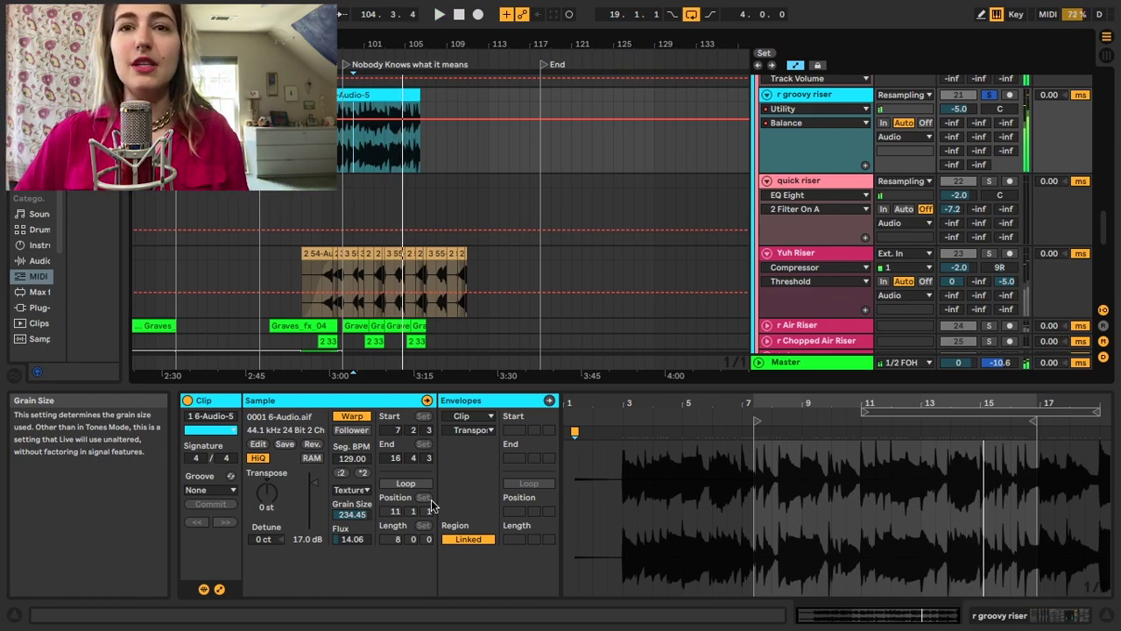
{"action": "left_click", "coordinate": [365, 473]}
{"action": "left_click", "coordinate": [364, 473]}
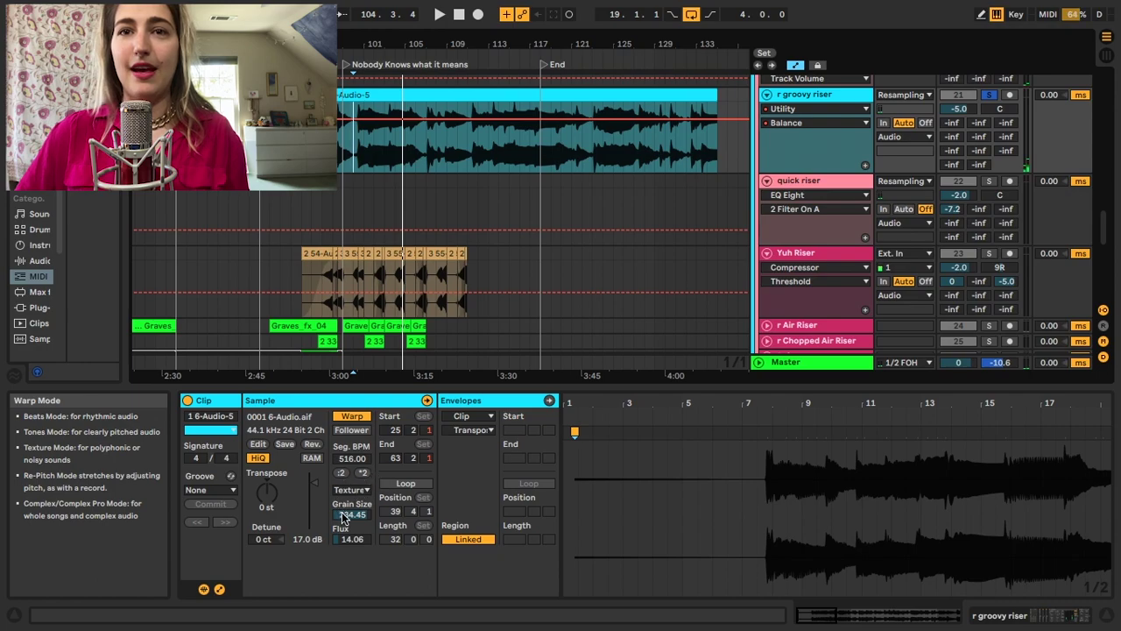
{"action": "left_click", "coordinate": [312, 444]}
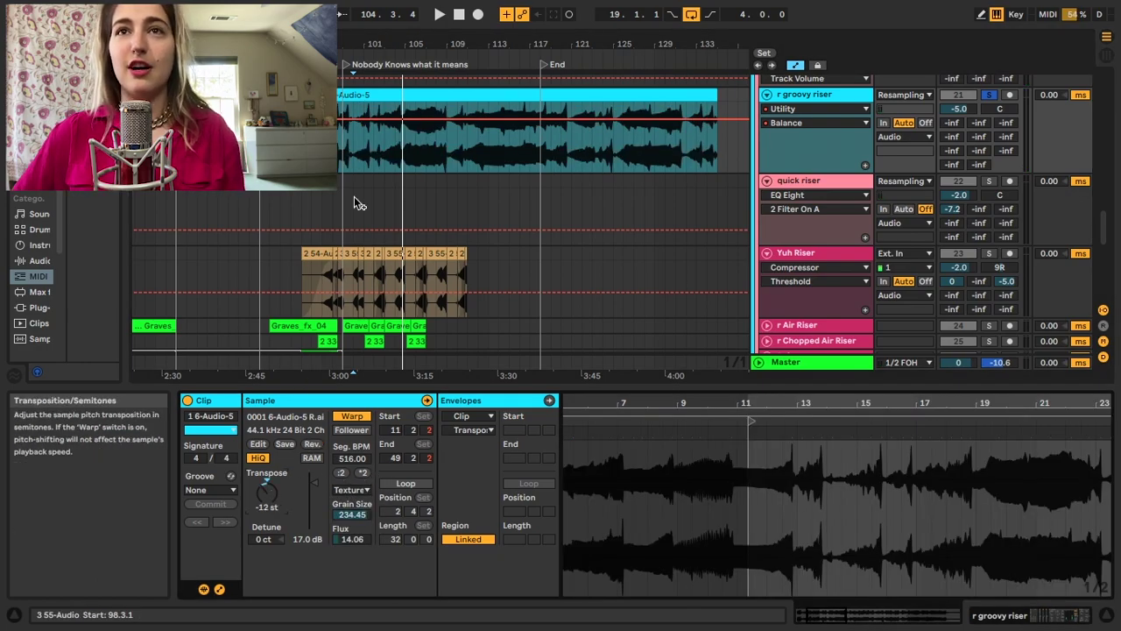
{"action": "left_click", "coordinate": [467, 153]}
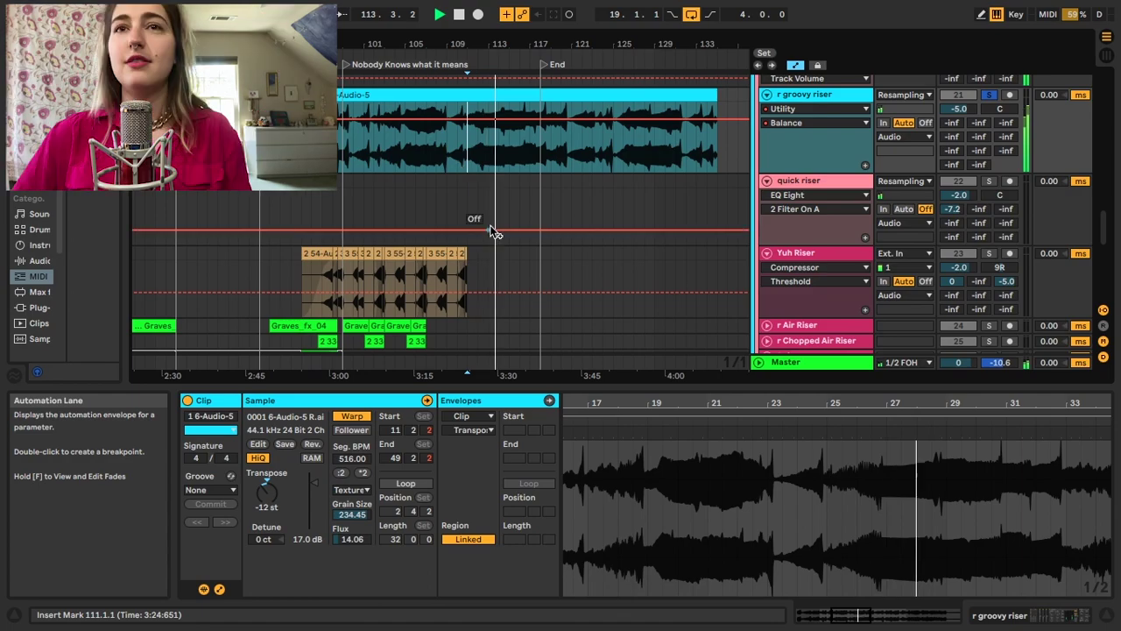
Deactivate the Audio-5 clip and zoom out to show more tracks
{"action": "key", "text": "minus"}
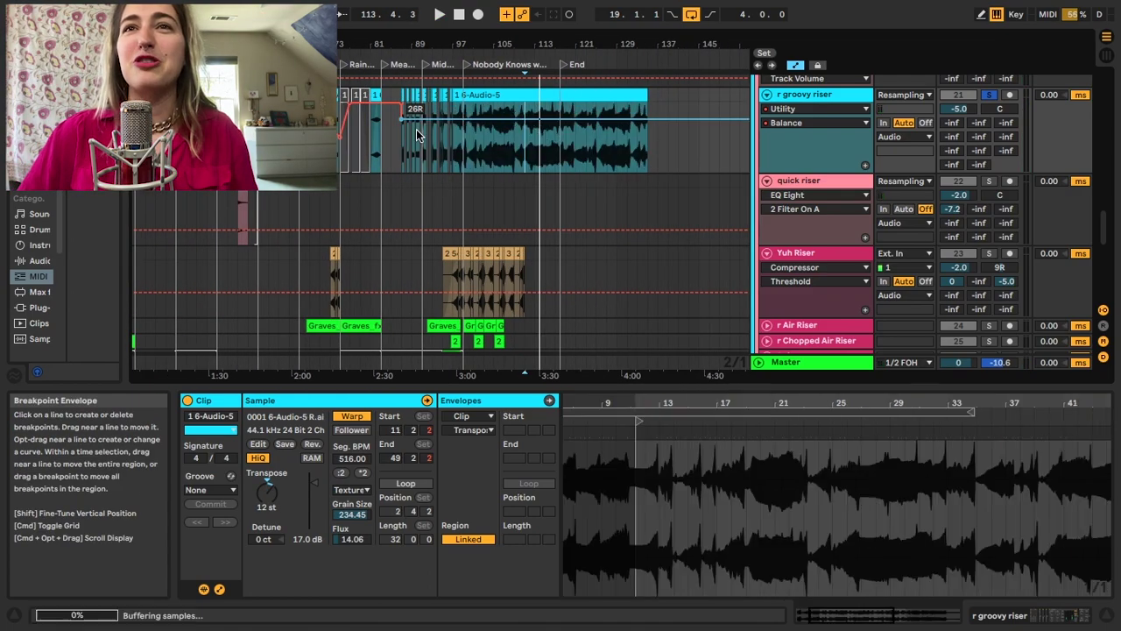
{"action": "key", "text": "0"}
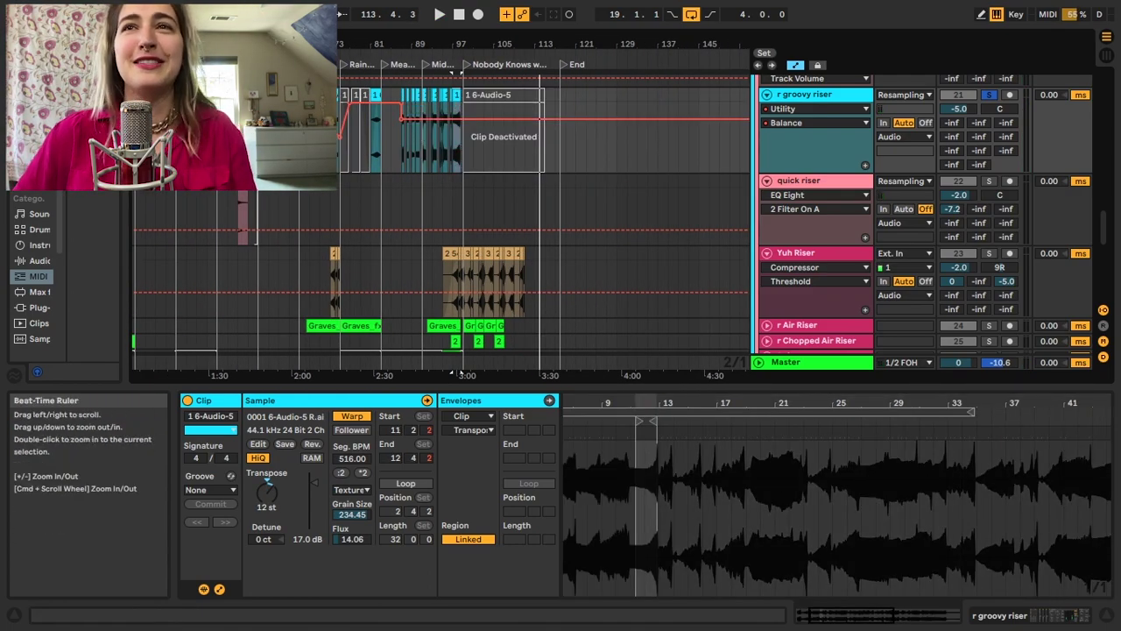
{"action": "scroll", "coordinate": [466, 165], "scroll_direction": "left", "scroll_amount": 5}
{"action": "scroll", "coordinate": [467, 164], "scroll_direction": "down", "scroll_amount": 1}
{"action": "scroll", "coordinate": [467, 165], "scroll_direction": "down", "scroll_amount": 1}
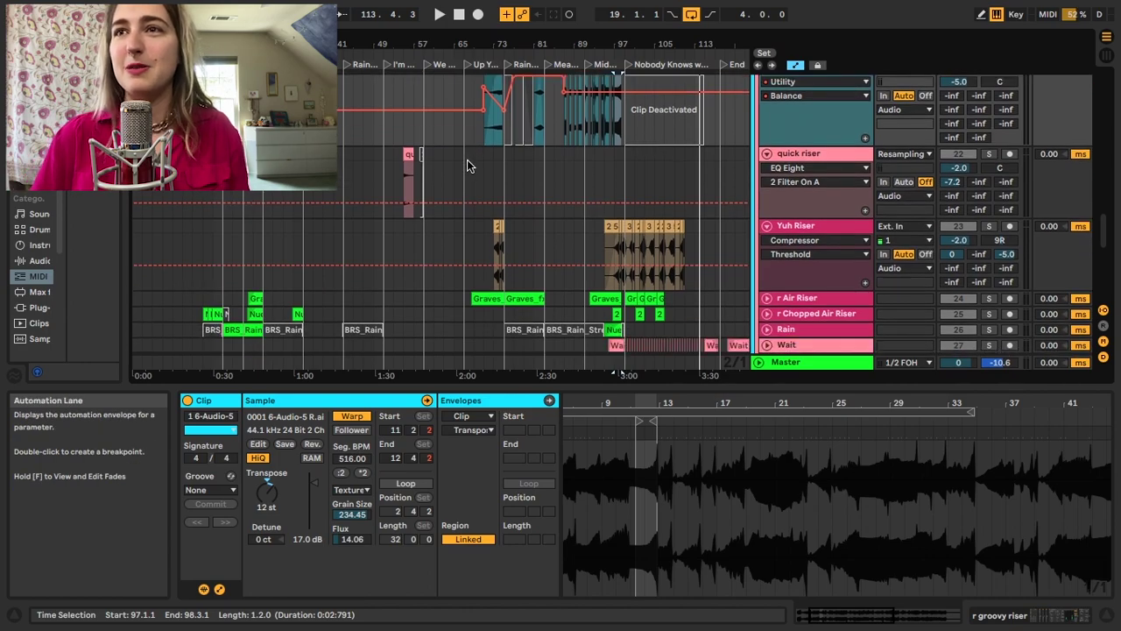
{"action": "key", "text": "minus"}
{"action": "scroll", "coordinate": [401, 205], "scroll_direction": "down", "scroll_amount": 3}
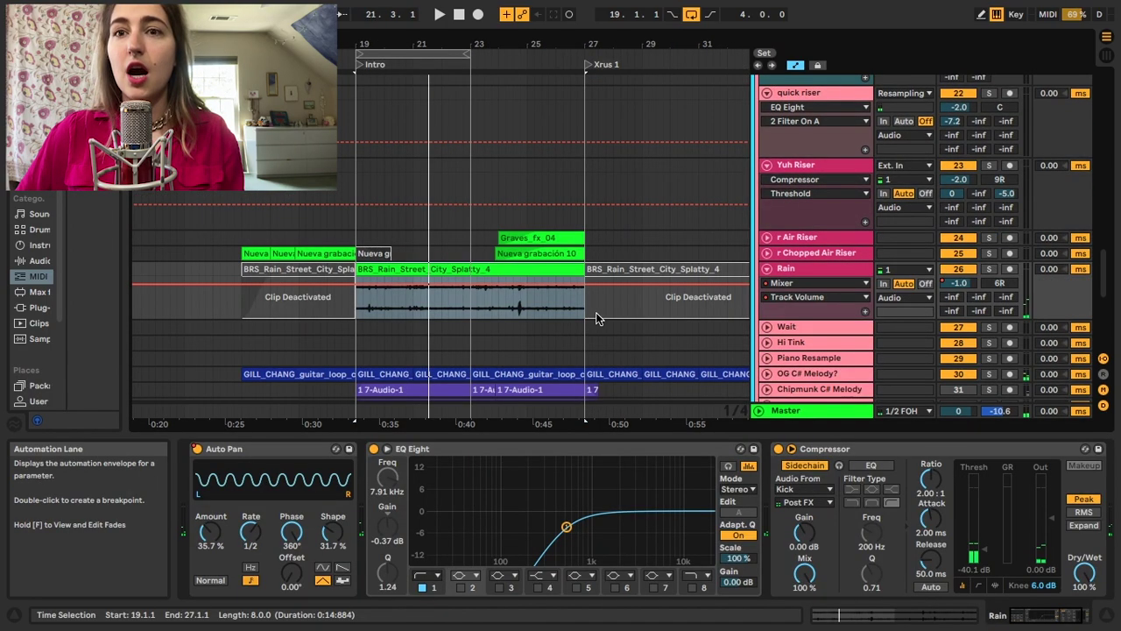
Show the Rain track's Auto Pan, EQ Eight and Compressor chain, play the song, and unsolo Rain
{"action": "left_click", "coordinate": [356, 96]}
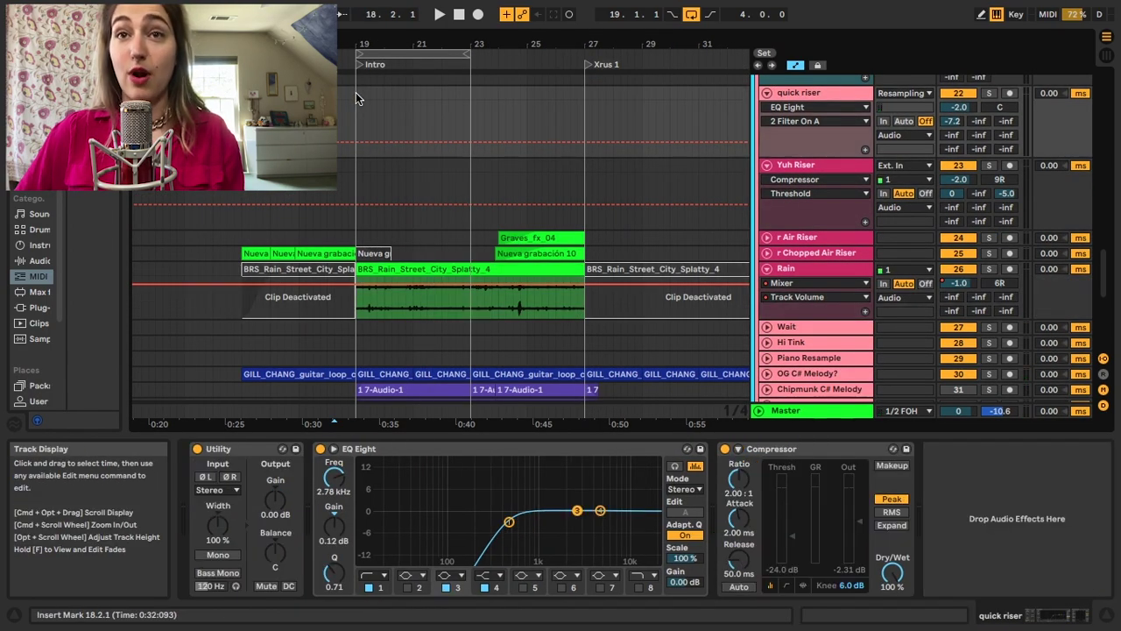
{"action": "left_click", "coordinate": [926, 313]}
{"action": "key", "text": "space"}
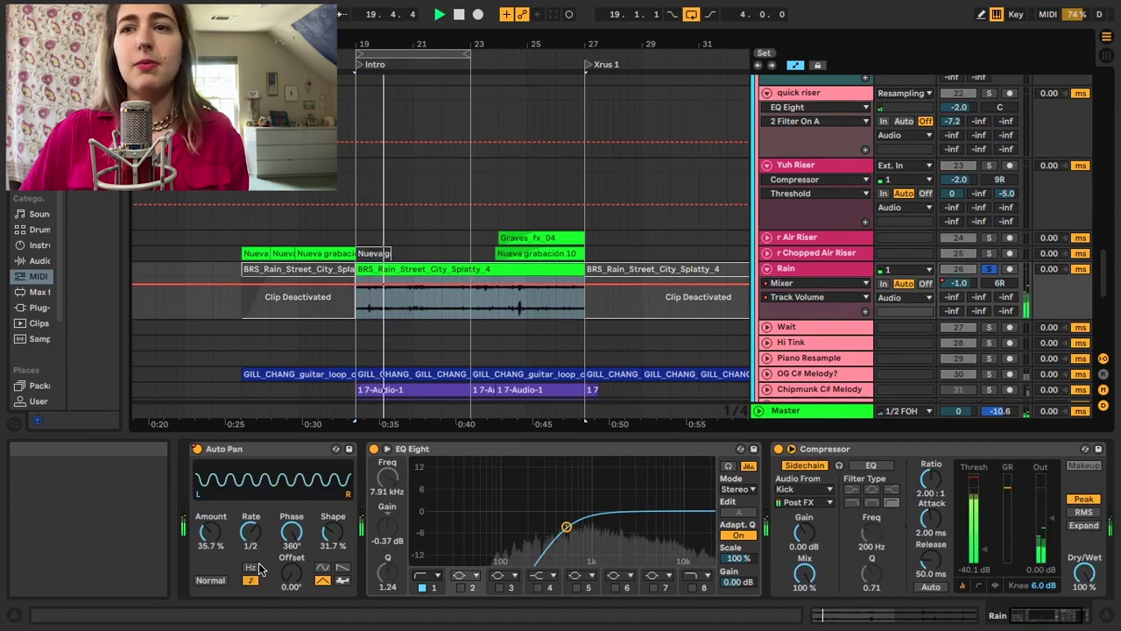
{"action": "scroll", "coordinate": [797, 508], "scroll_direction": "right", "scroll_amount": 3}
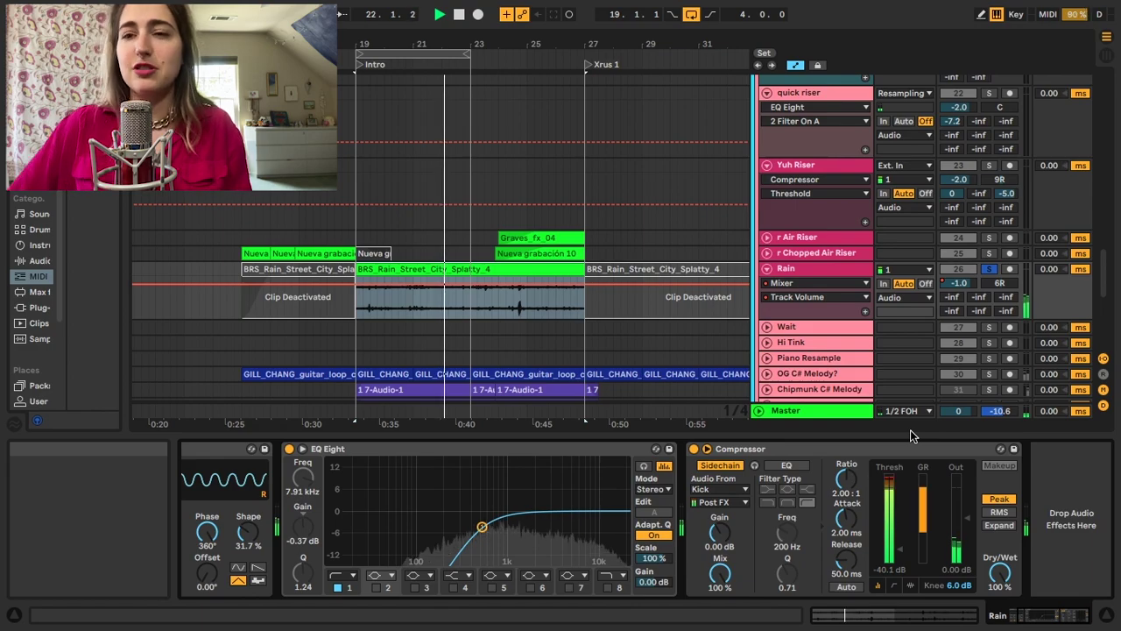
{"action": "left_click", "coordinate": [991, 267]}
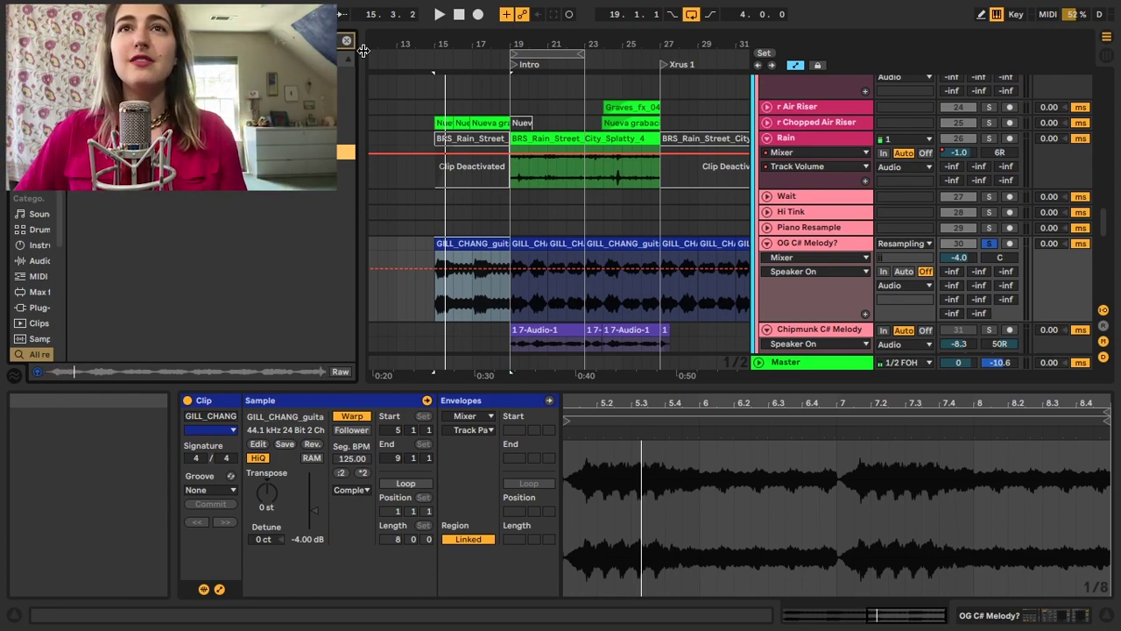
Widen the arrangement, play and stop the guitar loop, and fold the OG C# Melody track
{"action": "left_click_drag", "start_coordinate": [364, 50], "coordinate": [186, 131]}
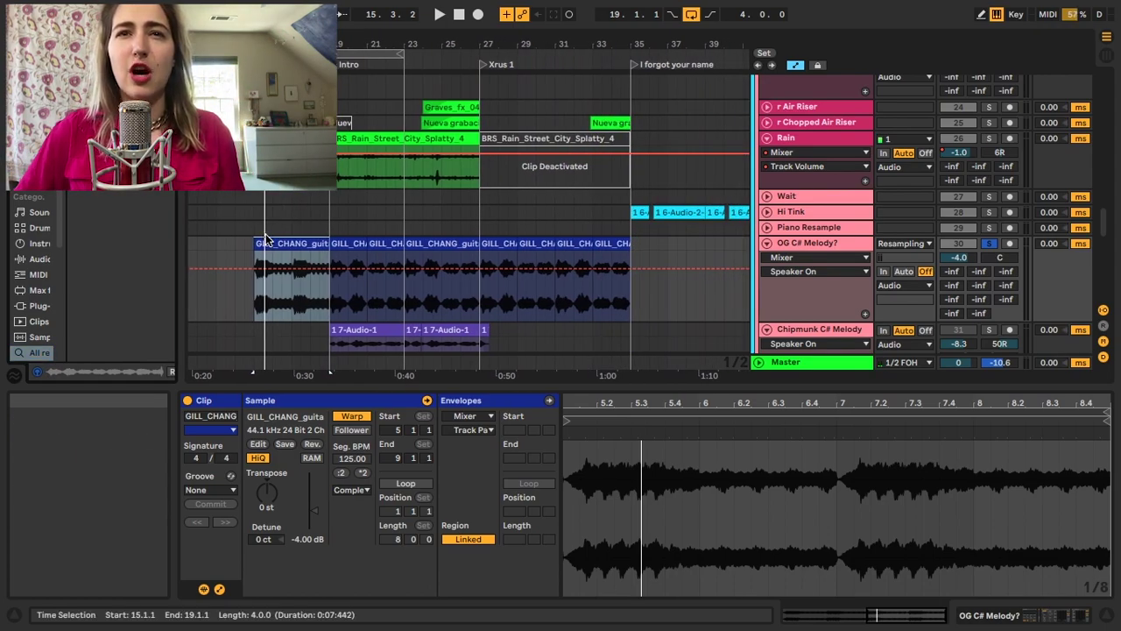
{"action": "key", "text": "space"}
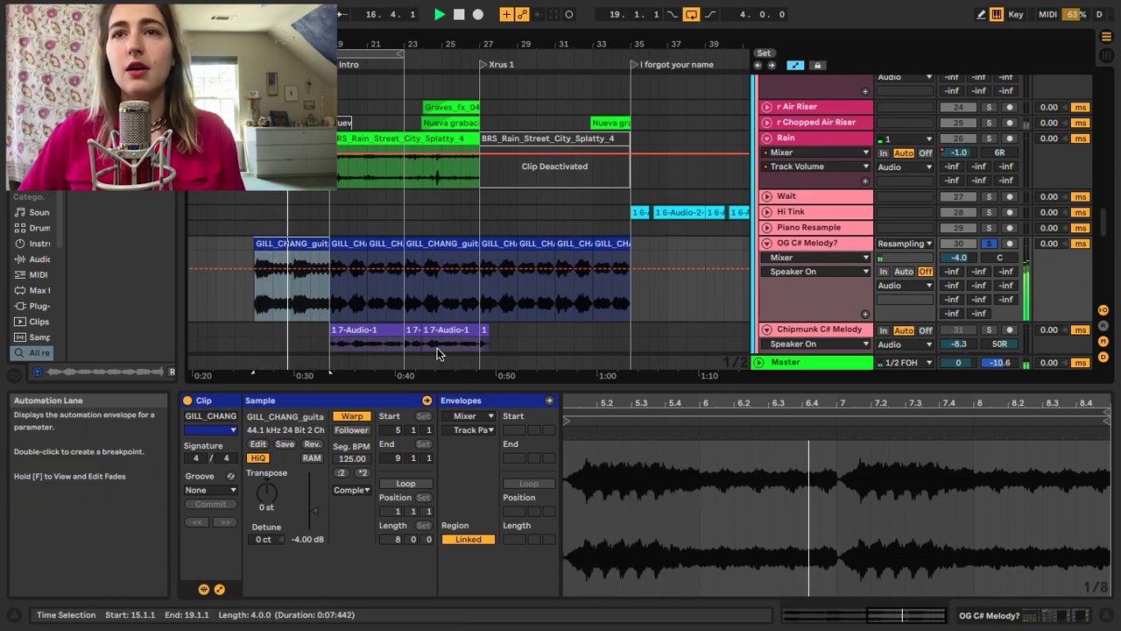
{"action": "key", "text": "space"}
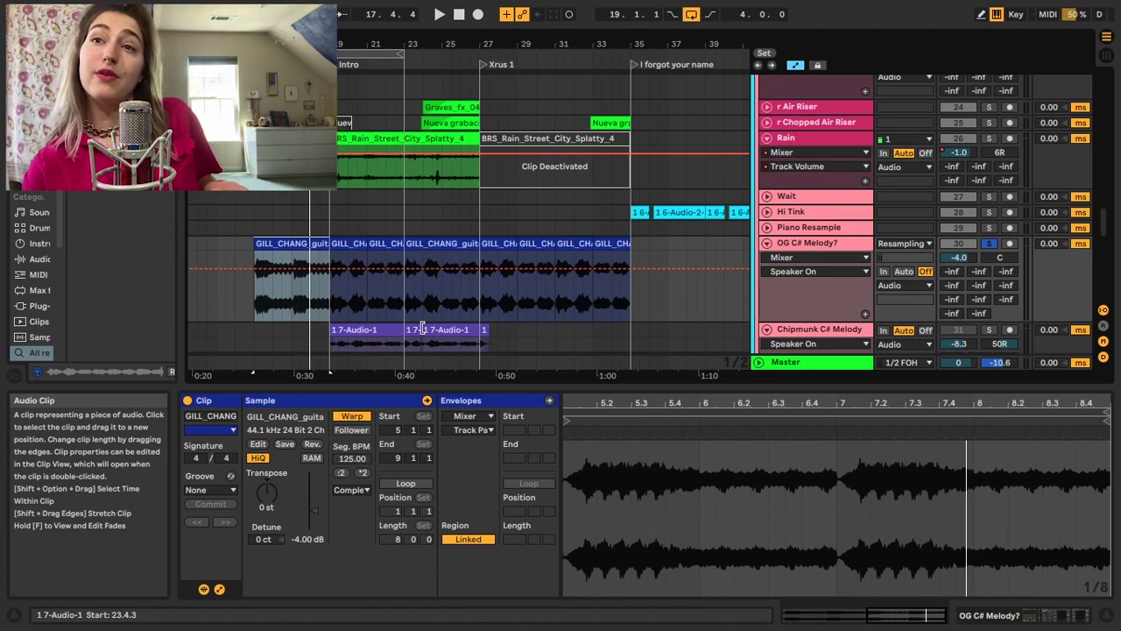
{"action": "left_click", "coordinate": [767, 242]}
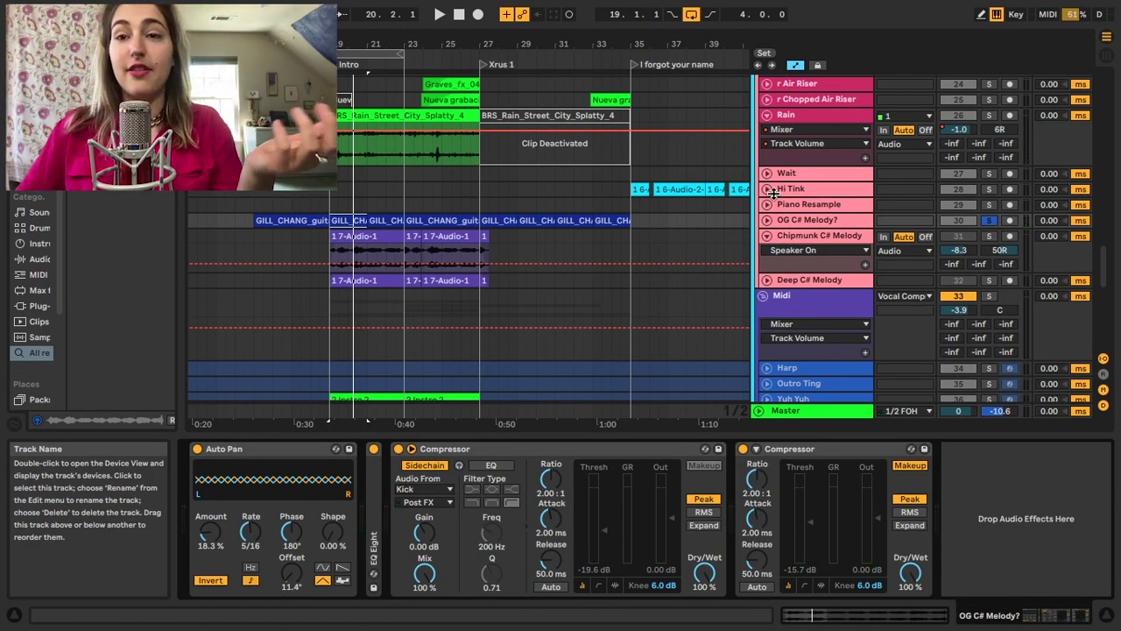
Select the r Soft Piano track and start playback
{"action": "scroll", "coordinate": [773, 190], "scroll_direction": "down", "scroll_amount": 5}
{"action": "left_click", "coordinate": [788, 191]}
{"action": "key", "text": "space"}
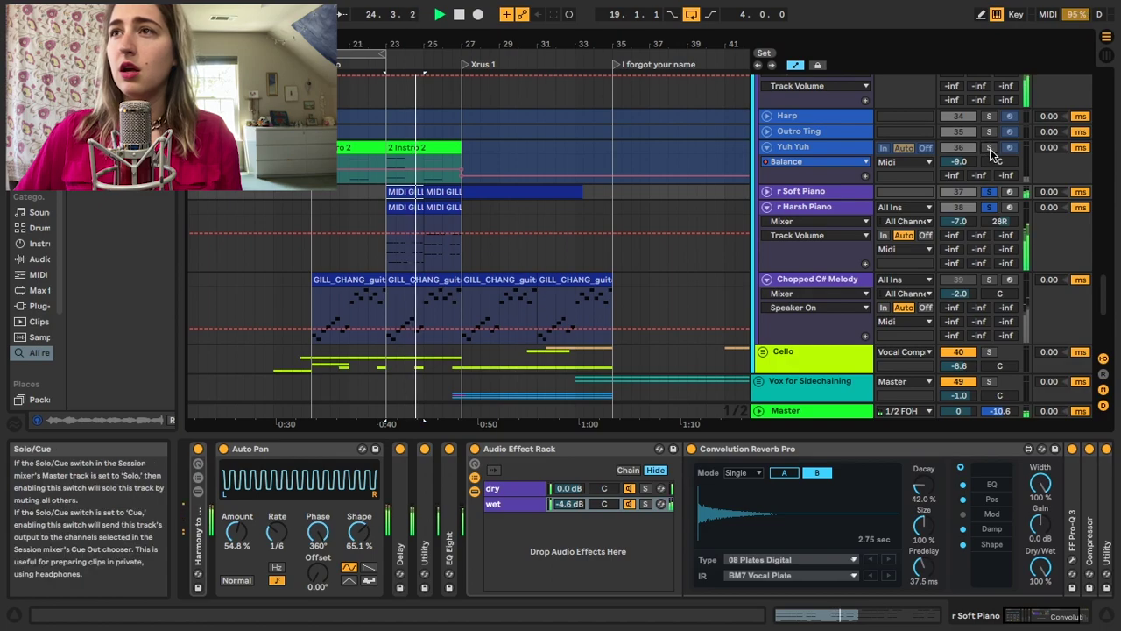
Select and play the Yuh Yuh track, then unfreeze it
{"action": "key", "text": "space"}
{"action": "left_click", "coordinate": [816, 149]}
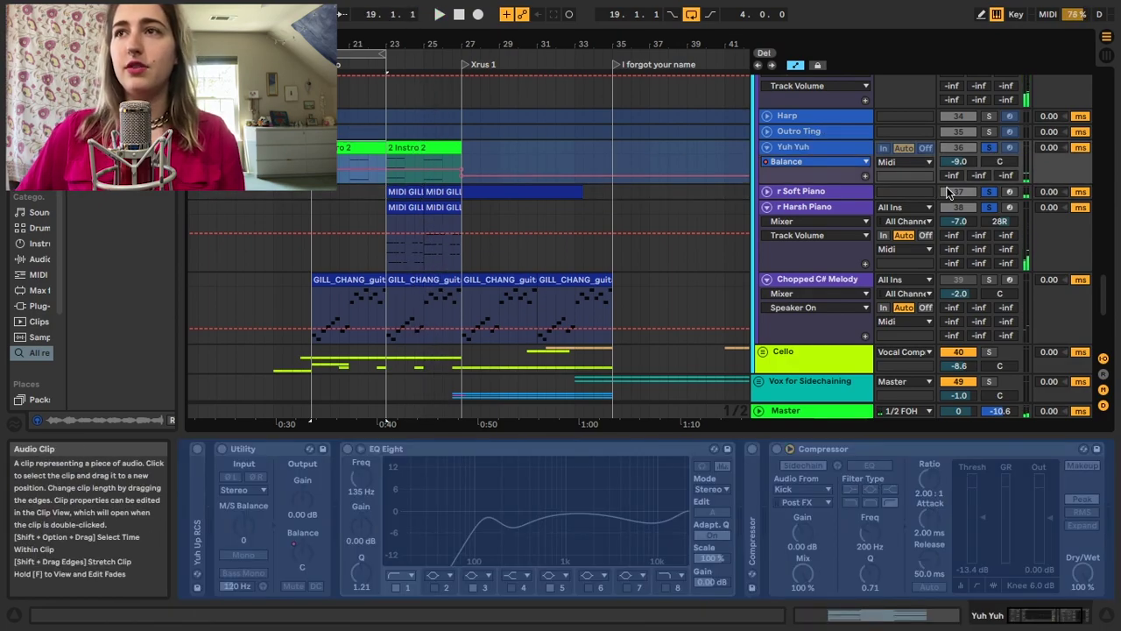
{"action": "key", "text": "space"}
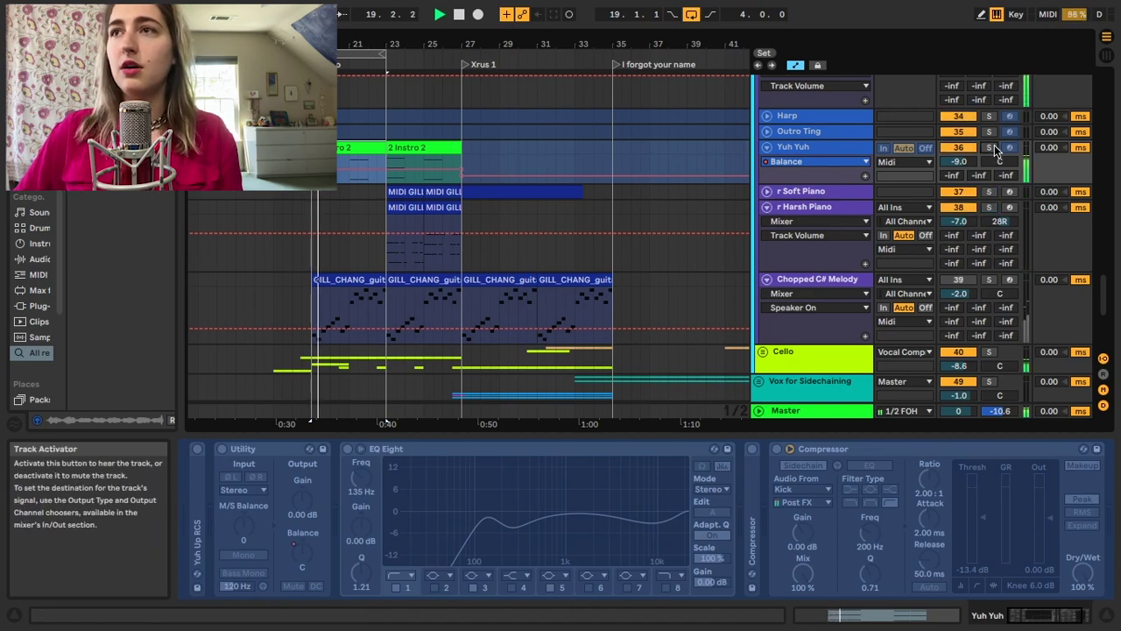
{"action": "right_click", "coordinate": [806, 151]}
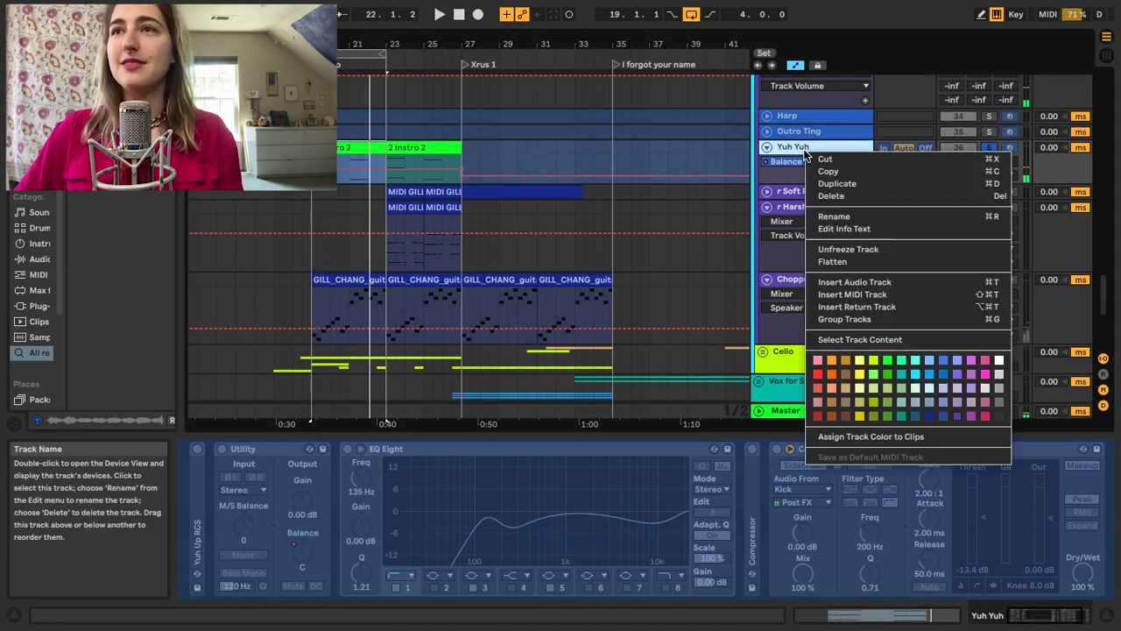
{"action": "left_click", "coordinate": [857, 251]}
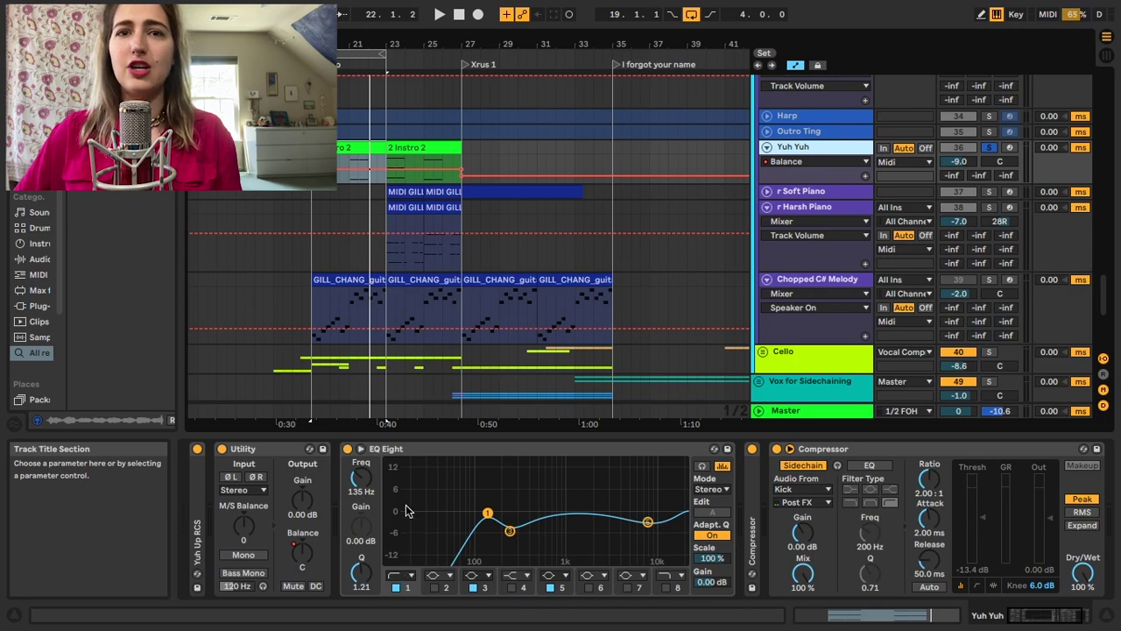
Expand the Yuh Up RCS sampler, enable the computer MIDI keyboard, and extend the sample region
{"action": "double_click", "coordinate": [198, 513]}
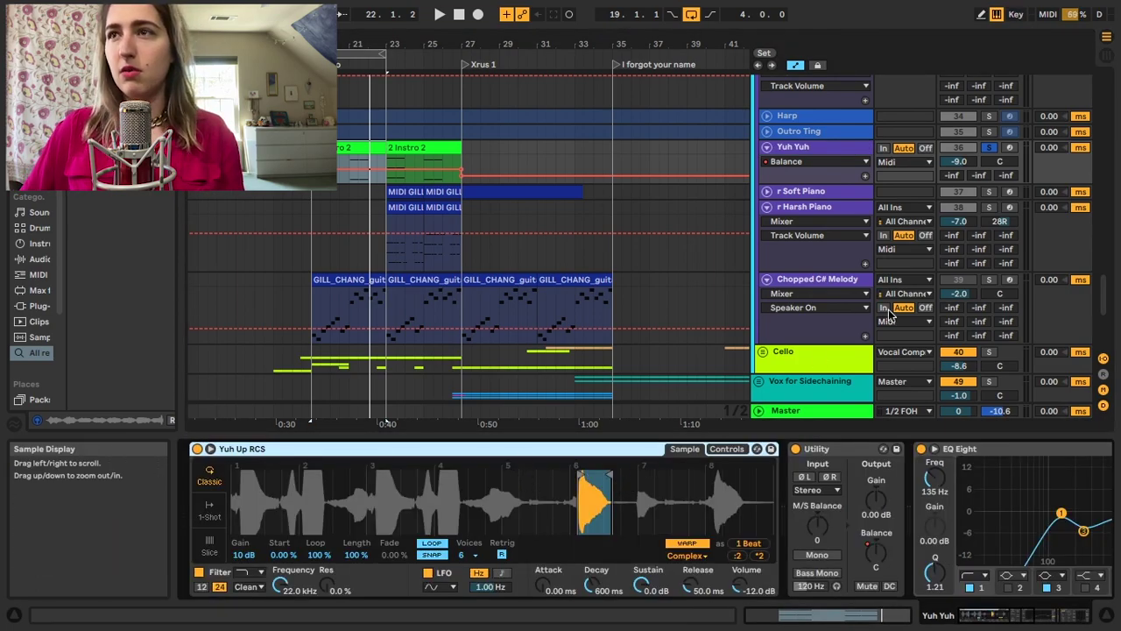
{"action": "left_click", "coordinate": [995, 16]}
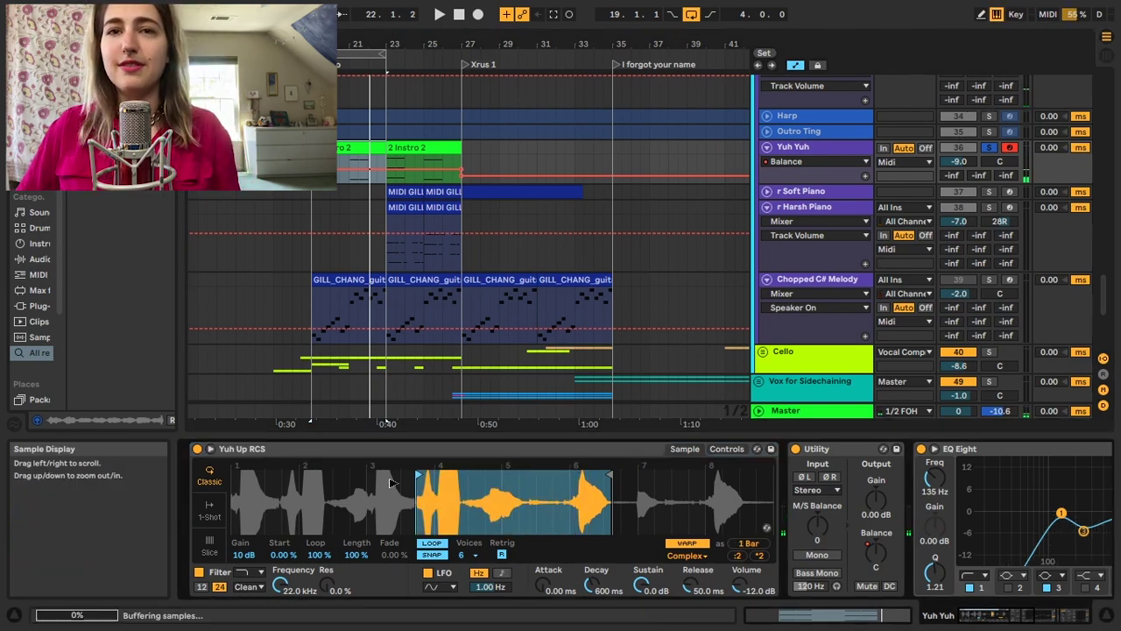
{"action": "left_click_drag", "start_coordinate": [393, 482], "coordinate": [233, 482]}
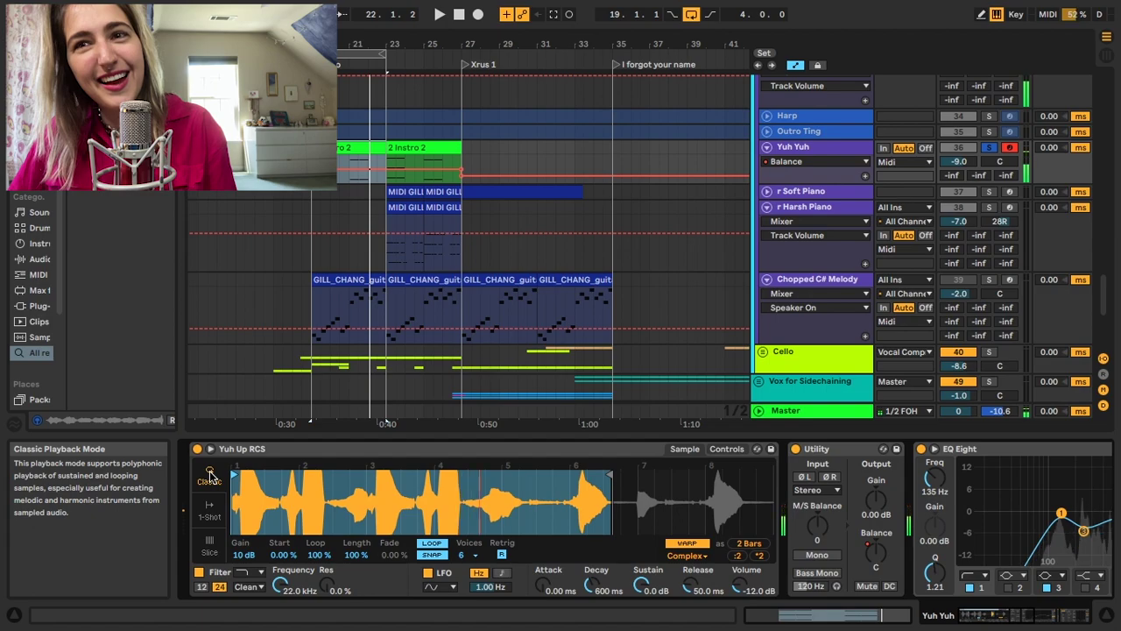
{"action": "left_click_drag", "start_coordinate": [611, 475], "coordinate": [767, 475]}
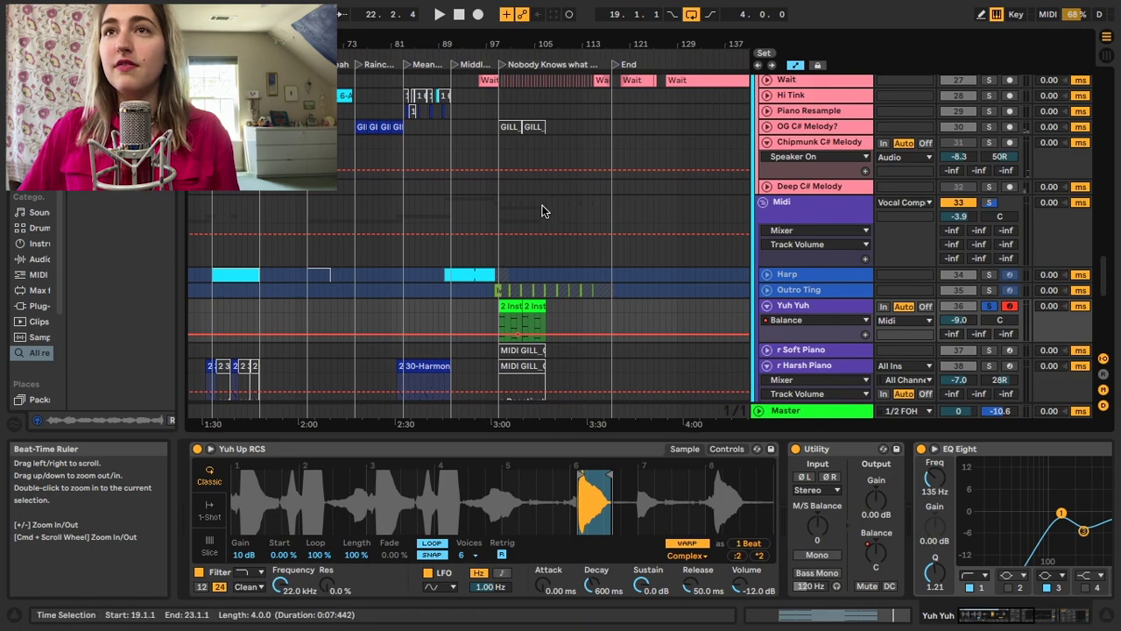
Play the song from a new position on the quick riser track
{"action": "scroll", "coordinate": [517, 167], "scroll_direction": "up", "scroll_amount": 1}
{"action": "left_click", "coordinate": [476, 115]}
{"action": "key", "text": "space"}
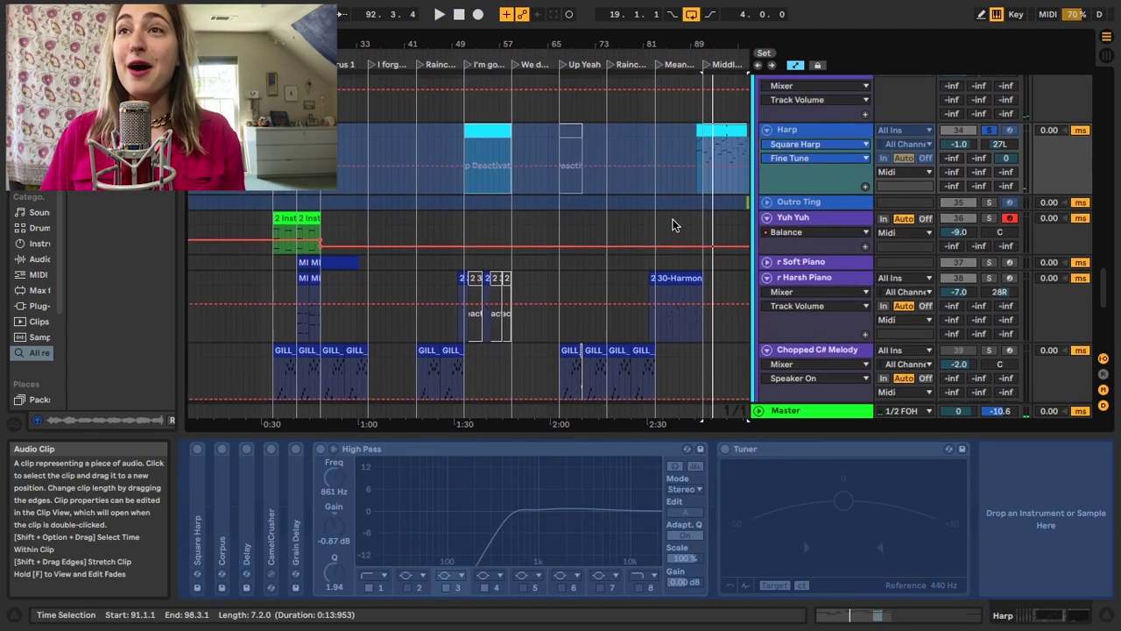
{"action": "scroll", "coordinate": [672, 225], "scroll_direction": "up", "scroll_amount": 5}
{"action": "scroll", "coordinate": [672, 225], "scroll_direction": "up", "scroll_amount": 3}
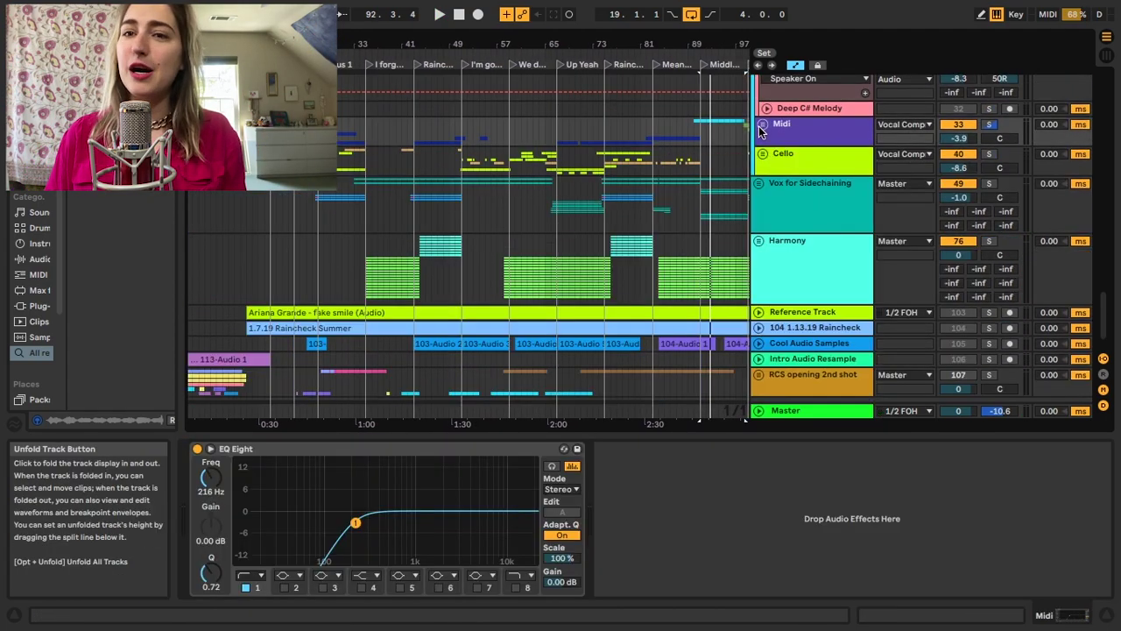
Tour the arrangement's tracks and show the Cello track's devices
{"action": "scroll", "coordinate": [675, 193], "scroll_direction": "down", "scroll_amount": 1}
{"action": "scroll", "coordinate": [675, 194], "scroll_direction": "left", "scroll_amount": 1}
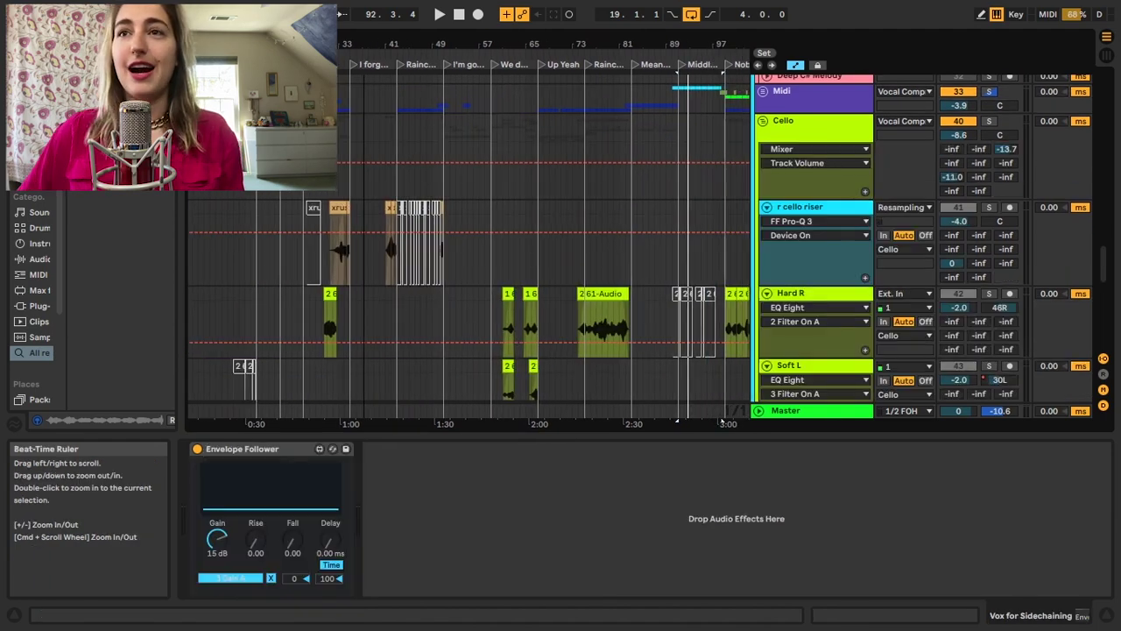
{"action": "scroll", "coordinate": [499, 236], "scroll_direction": "down", "scroll_amount": 5}
{"action": "scroll", "coordinate": [499, 238], "scroll_direction": "down", "scroll_amount": 5}
{"action": "scroll", "coordinate": [499, 241], "scroll_direction": "down", "scroll_amount": 5}
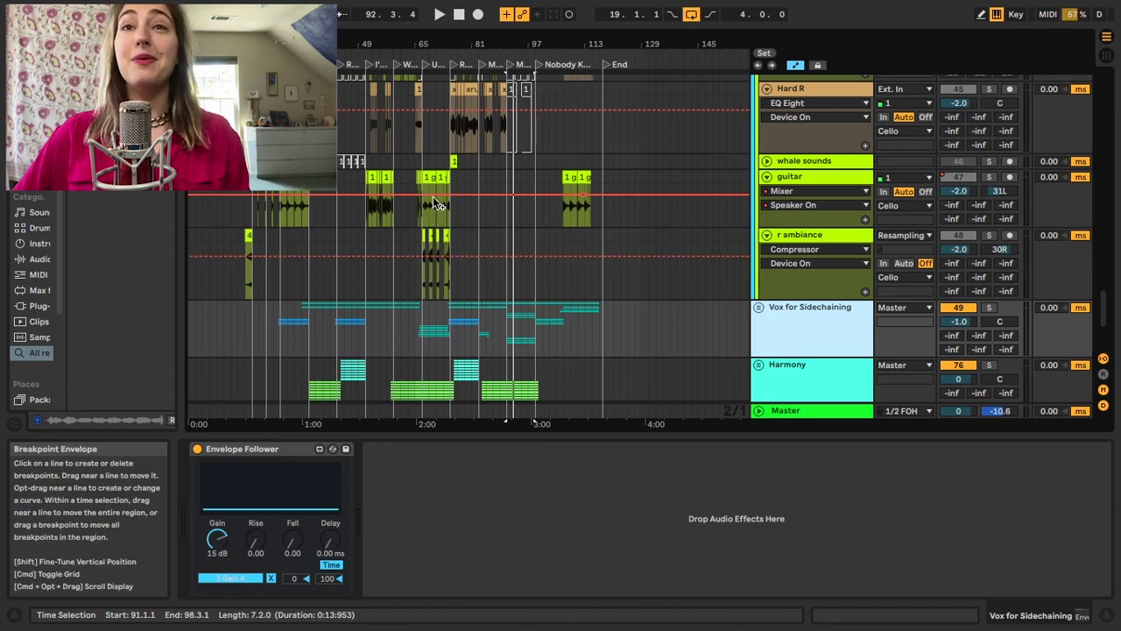
{"action": "scroll", "coordinate": [430, 207], "scroll_direction": "up", "scroll_amount": 3}
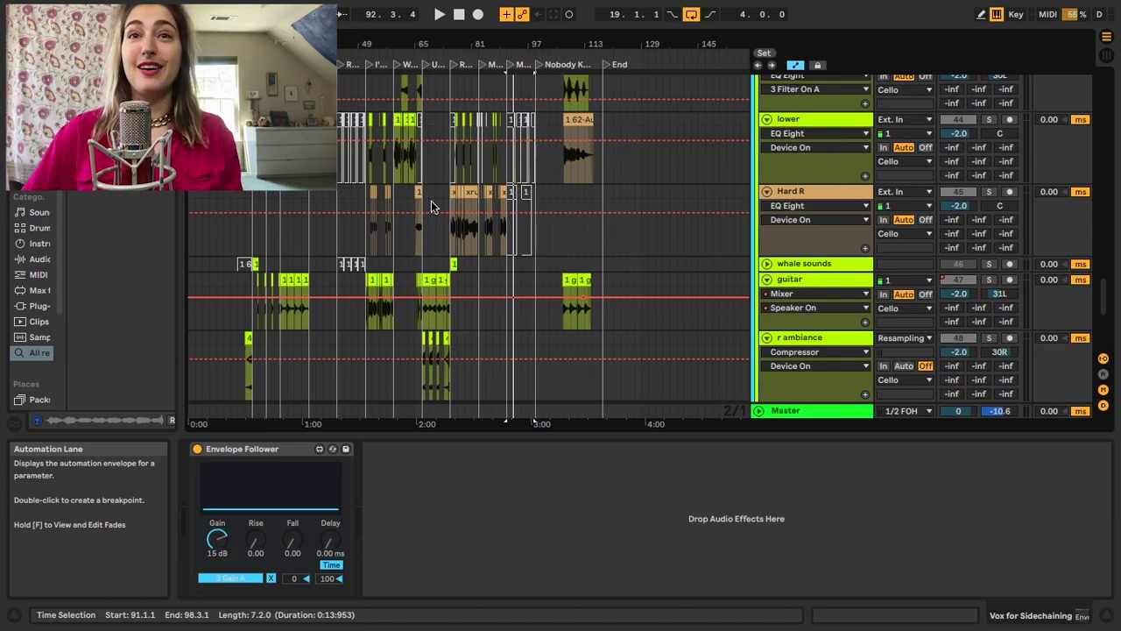
{"action": "scroll", "coordinate": [431, 206], "scroll_direction": "up", "scroll_amount": 4}
{"action": "scroll", "coordinate": [426, 133], "scroll_direction": "up", "scroll_amount": 4}
{"action": "scroll", "coordinate": [426, 133], "scroll_direction": "up", "scroll_amount": 2}
{"action": "scroll", "coordinate": [420, 108], "scroll_direction": "up", "scroll_amount": 2}
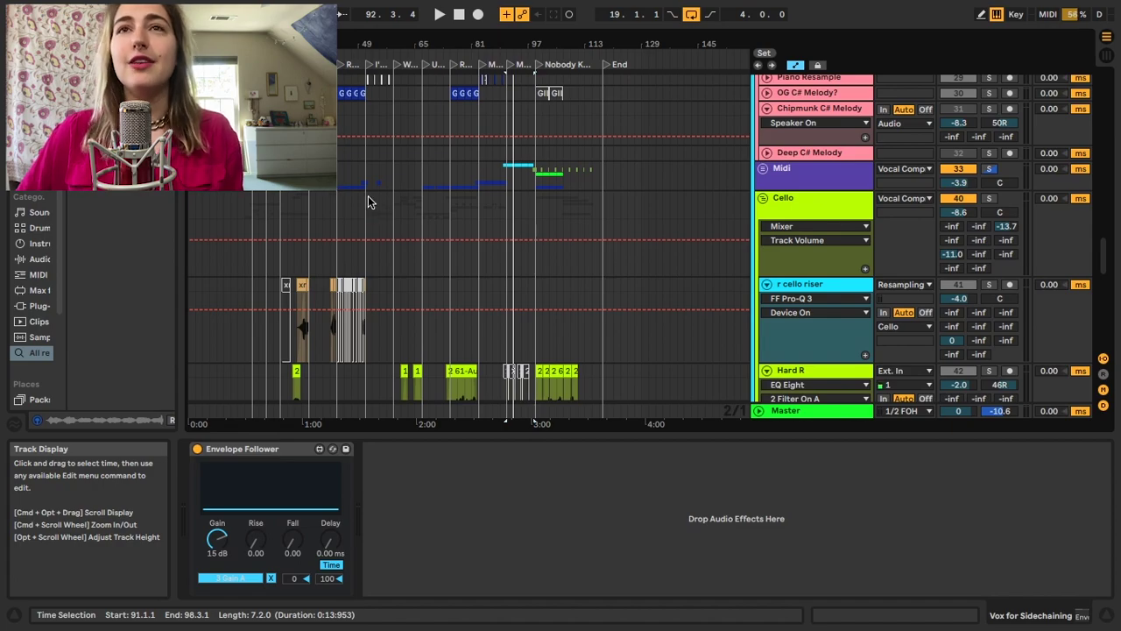
{"action": "scroll", "coordinate": [300, 219], "scroll_direction": "down", "scroll_amount": 1}
{"action": "left_click", "coordinate": [317, 219]}
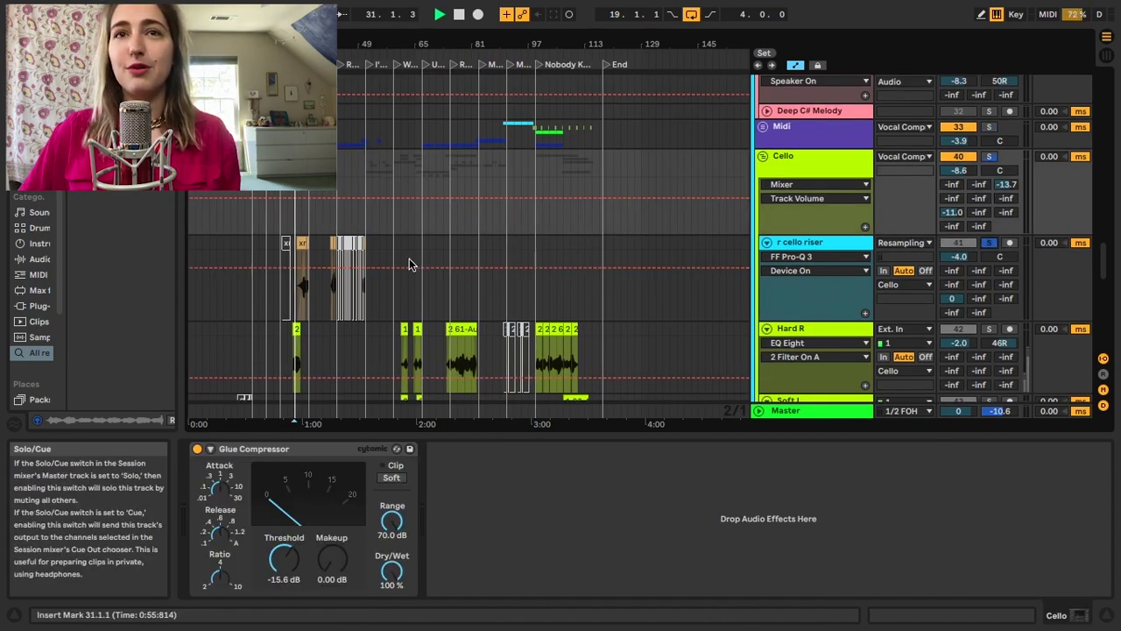
Select a Hard R vocal clip and its track to show the Utility and EQ Eight
{"action": "scroll", "coordinate": [411, 265], "scroll_direction": "down", "scroll_amount": 1}
{"action": "left_click", "coordinate": [462, 298]}
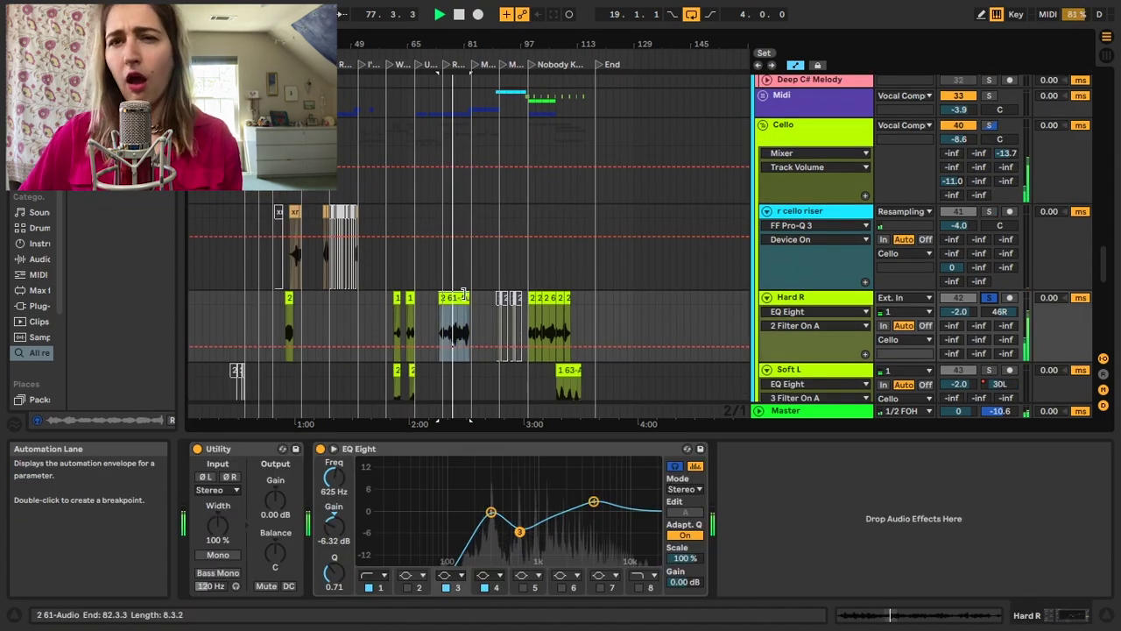
{"action": "left_click", "coordinate": [788, 298]}
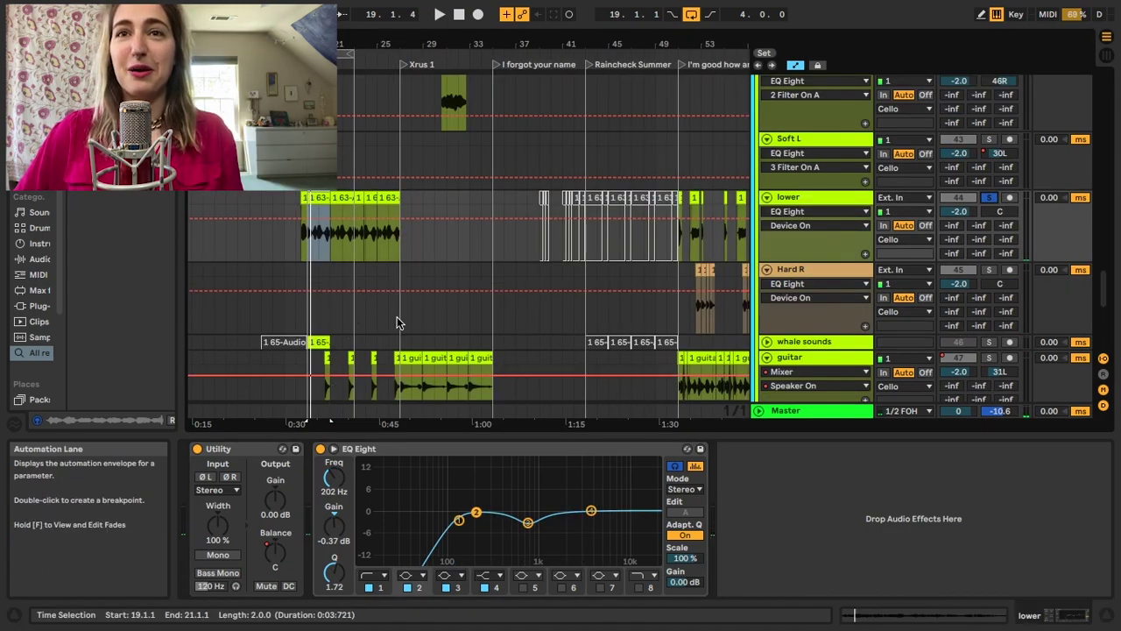
Play from bar 27 with the guitar soloed, then move the solo to the lower track
{"action": "left_click", "coordinate": [400, 323]}
{"action": "scroll", "coordinate": [902, 359], "scroll_direction": "down", "scroll_amount": 1}
{"action": "left_click", "coordinate": [988, 345]}
{"action": "scroll", "coordinate": [999, 351], "scroll_direction": "down", "scroll_amount": 3}
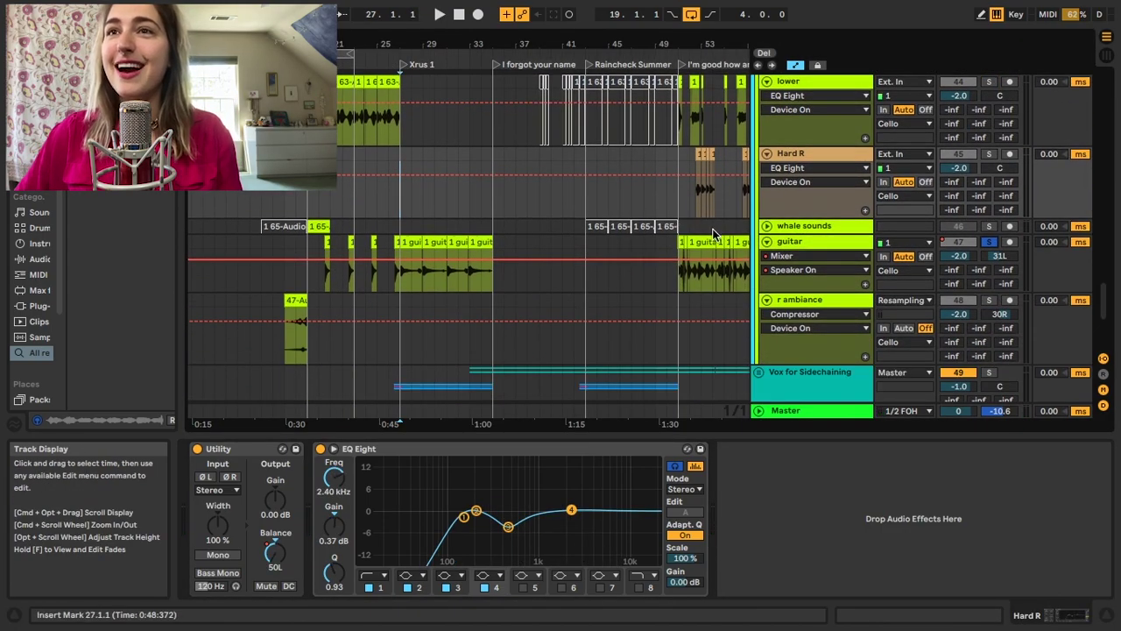
{"action": "key", "text": "space"}
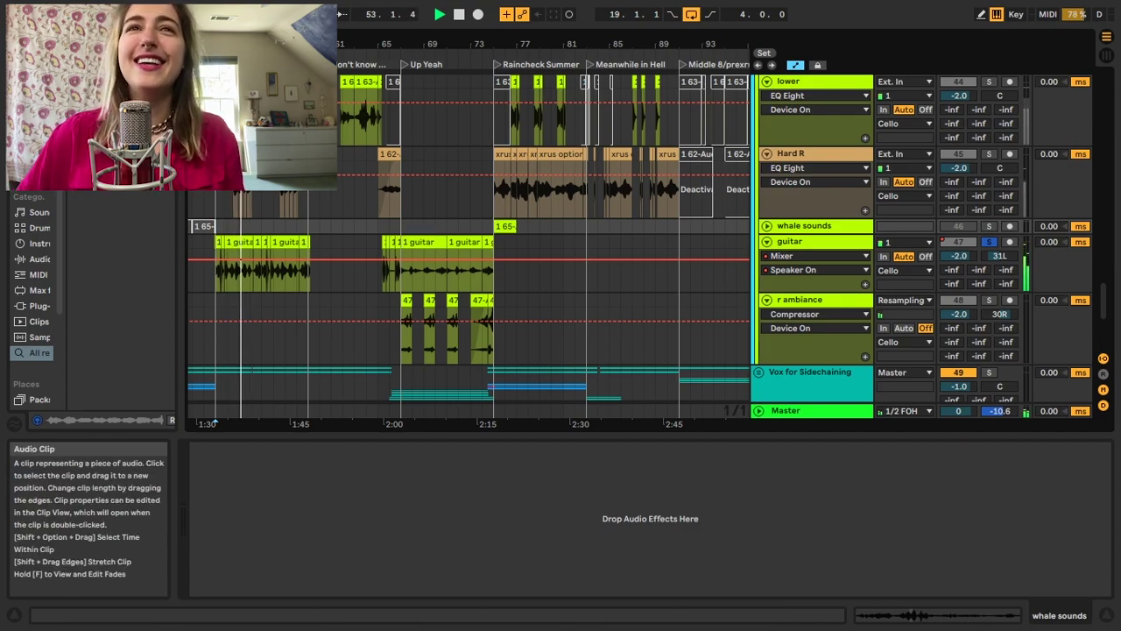
{"action": "scroll", "coordinate": [560, 423], "scroll_direction": "left", "scroll_amount": 3}
{"action": "scroll", "coordinate": [578, 423], "scroll_direction": "left", "scroll_amount": 3}
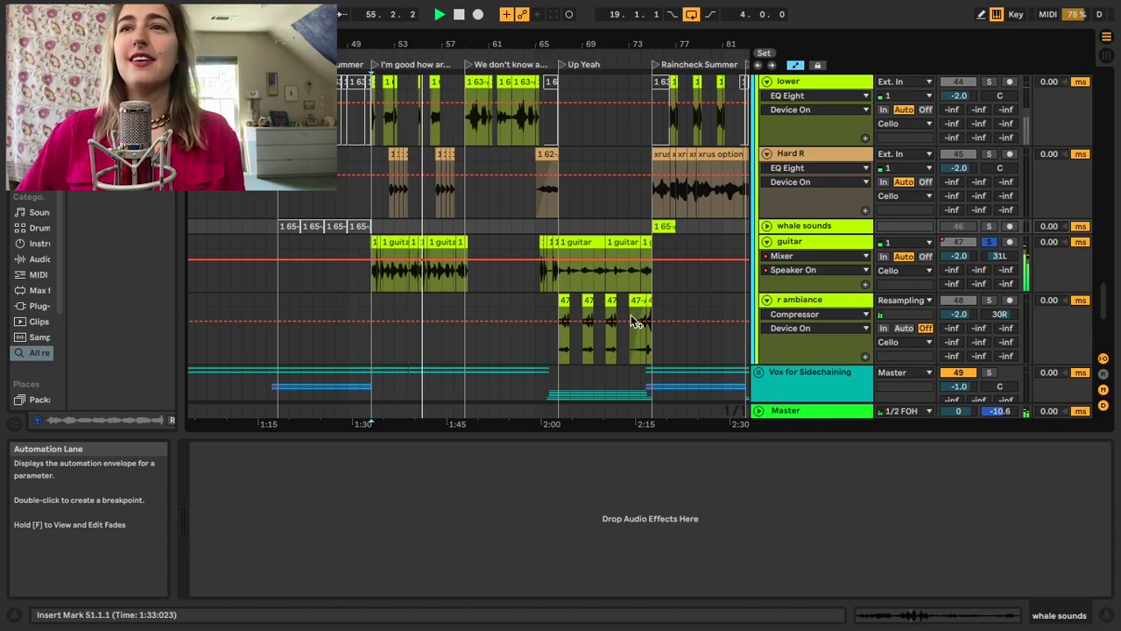
{"action": "left_click", "coordinate": [988, 243]}
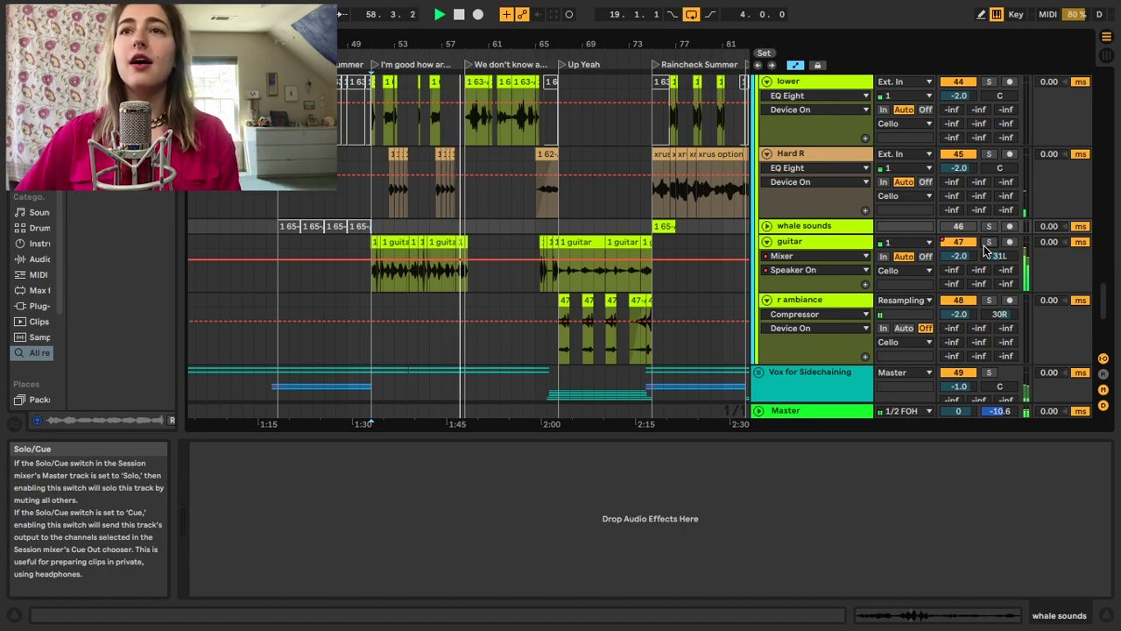
{"action": "left_click", "coordinate": [988, 81]}
Fold the Cello group, unfold Vox for Sidechaining, and unfold the Verse group
{"action": "scroll", "coordinate": [830, 157], "scroll_direction": "up", "scroll_amount": 5}
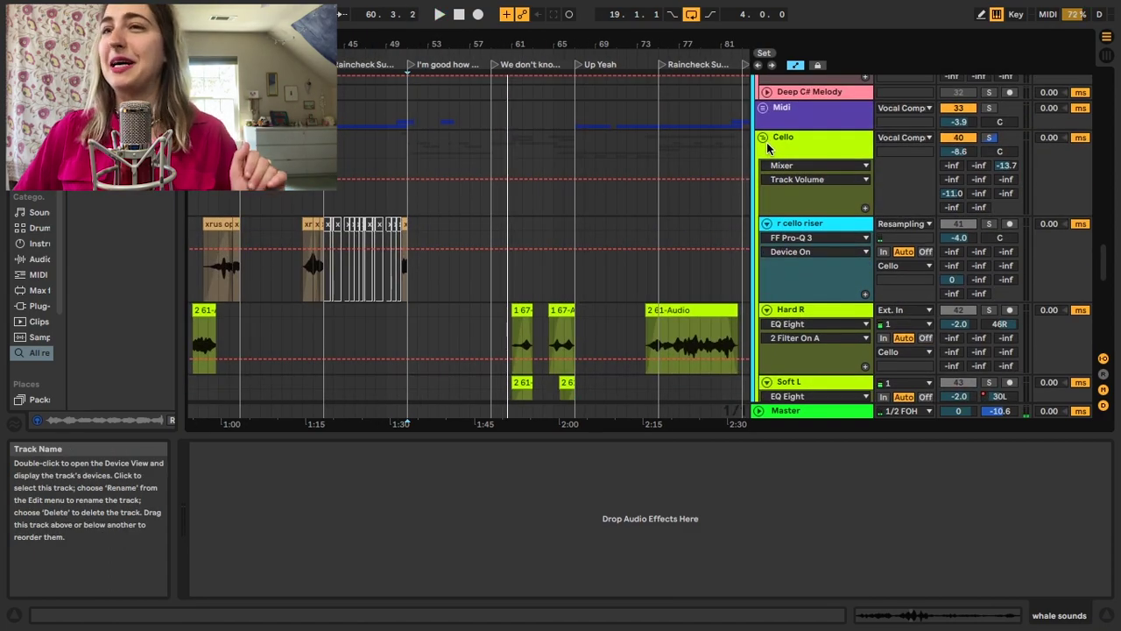
{"action": "left_click", "coordinate": [763, 138]}
{"action": "left_click", "coordinate": [759, 166]}
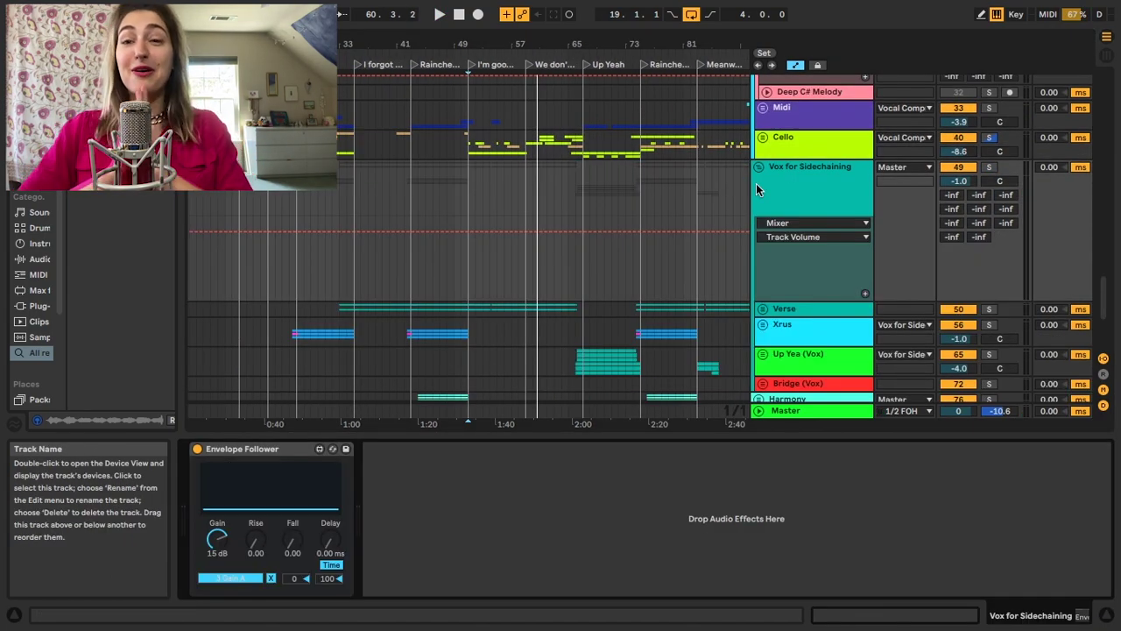
{"action": "scroll", "coordinate": [758, 201], "scroll_direction": "down", "scroll_amount": 3}
{"action": "scroll", "coordinate": [761, 219], "scroll_direction": "down", "scroll_amount": 2}
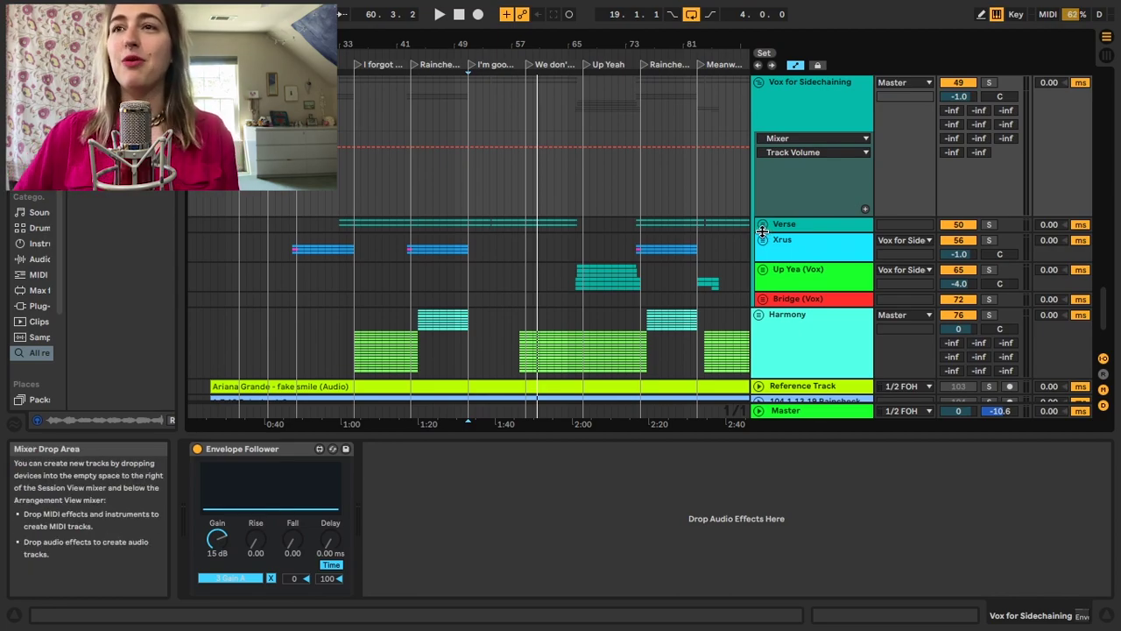
{"action": "left_click", "coordinate": [762, 226]}
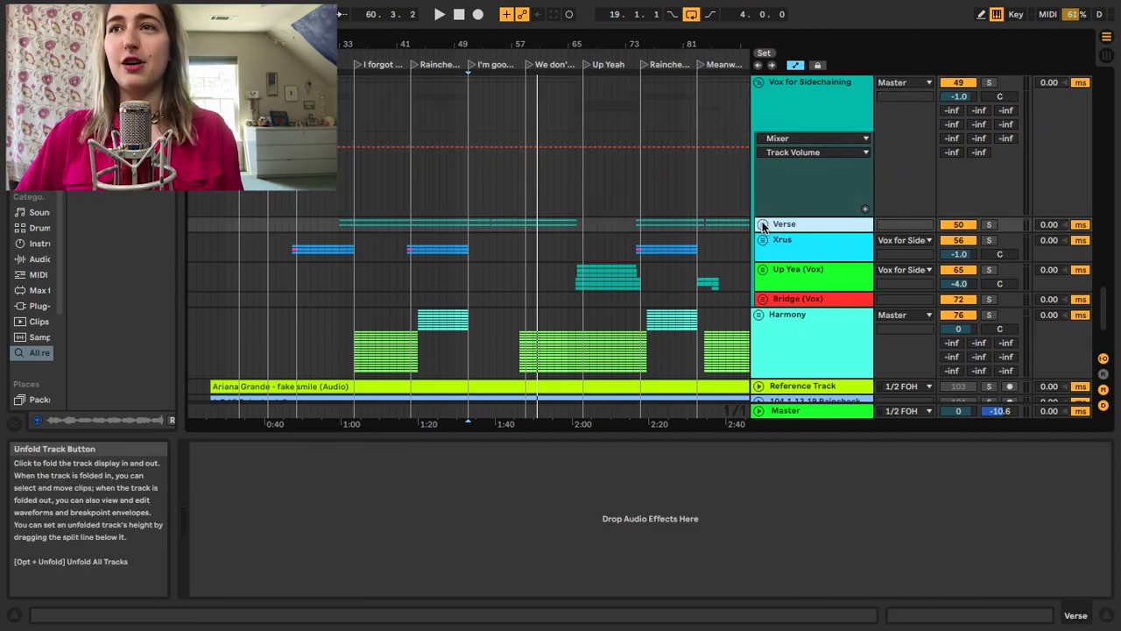
{"action": "left_click", "coordinate": [763, 225]}
Select Verse C, fold its Gate device, and bring up the Waves Tune and Pro-Q 3 windows
{"action": "scroll", "coordinate": [733, 214], "scroll_direction": "down", "scroll_amount": 2}
{"action": "left_click", "coordinate": [390, 306]}
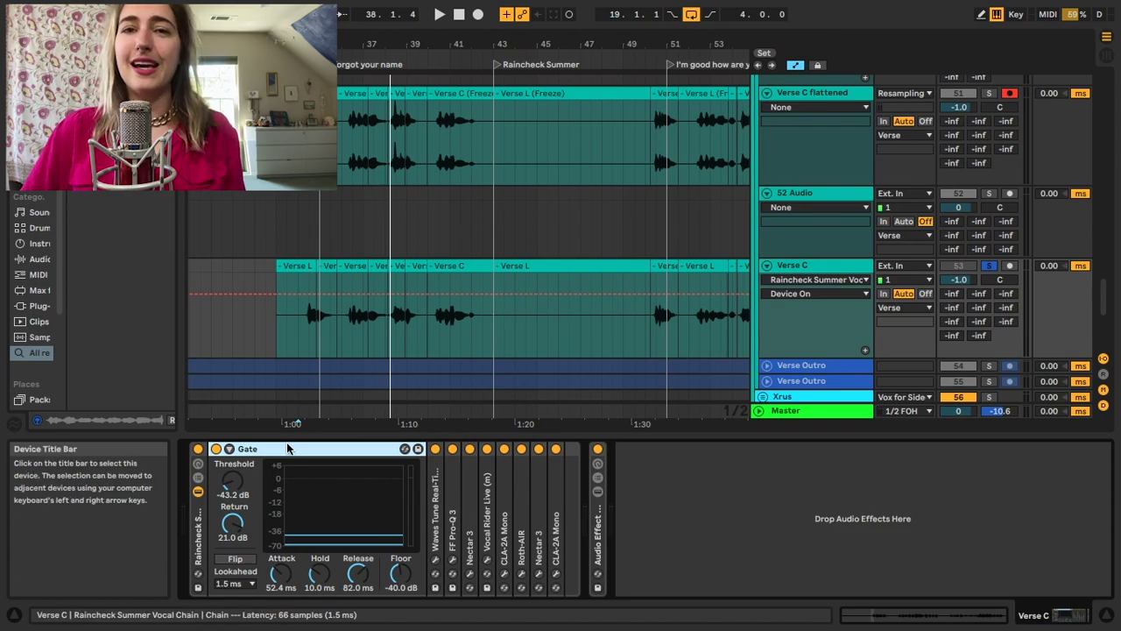
{"action": "double_click", "coordinate": [282, 450]}
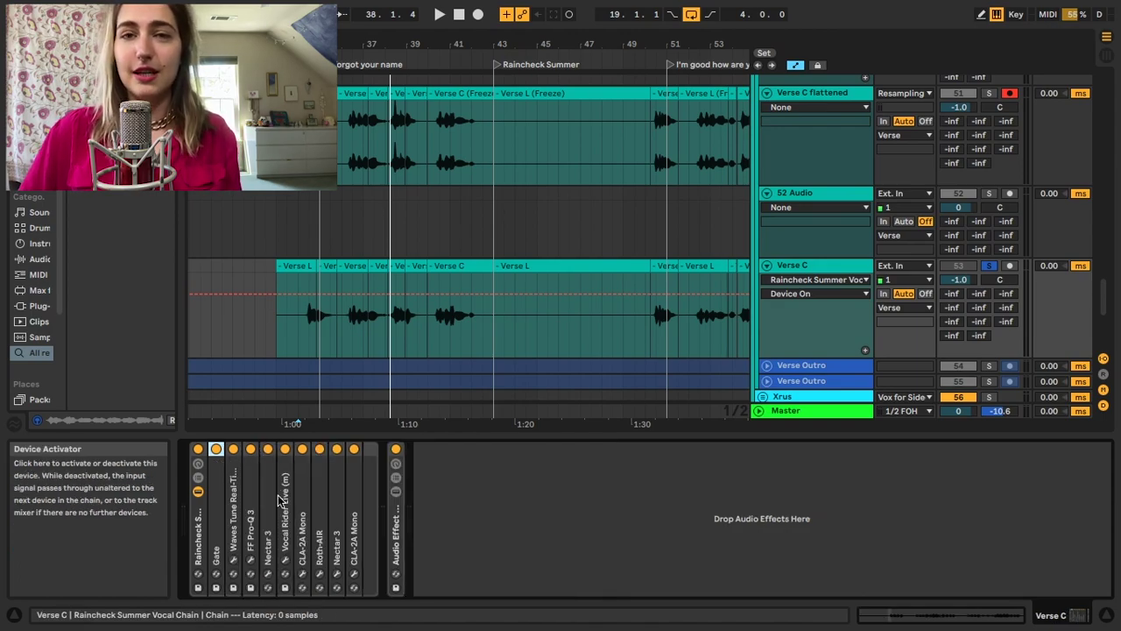
{"action": "double_click", "coordinate": [233, 504]}
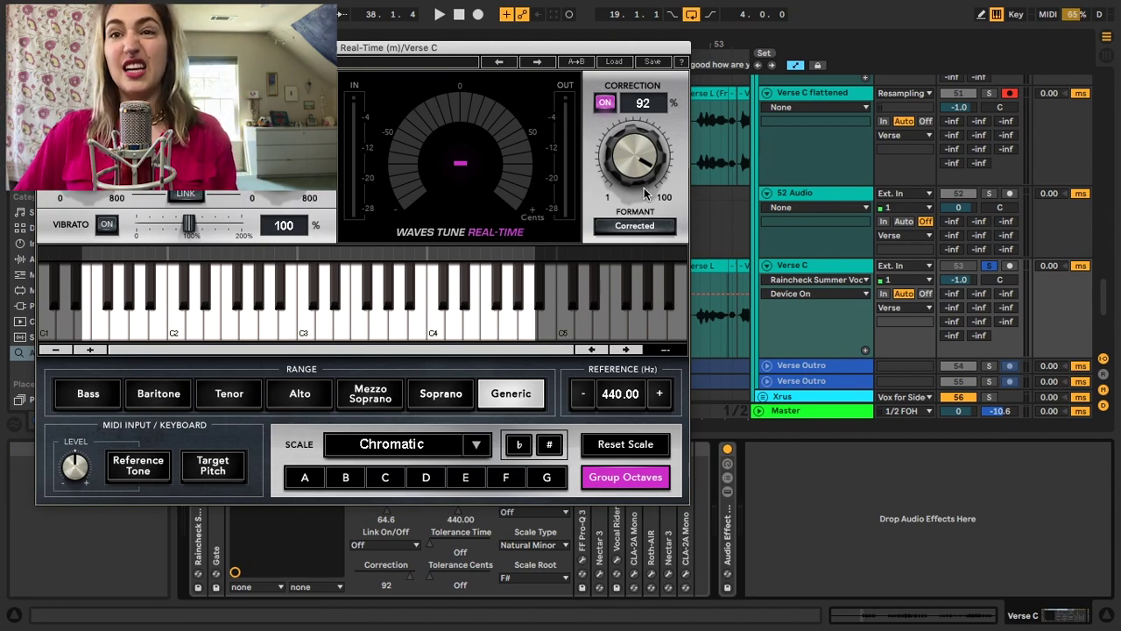
{"action": "left_click", "coordinate": [582, 573]}
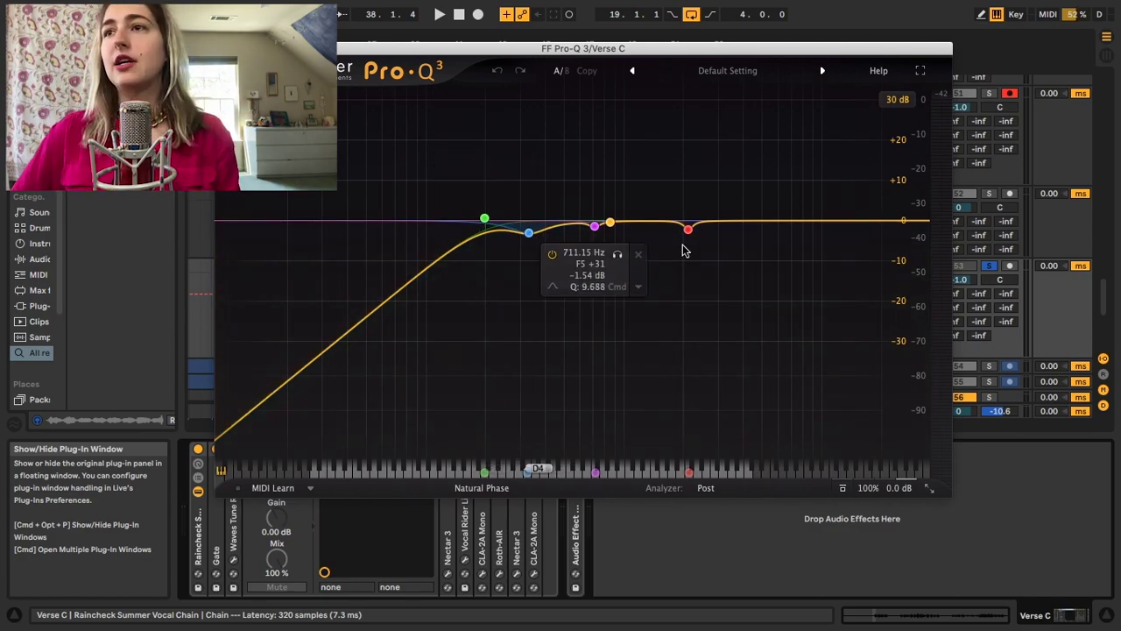
Flatten the 340 Hz Pro-Q 3 band, boost the band near 710 Hz, and audition it
{"action": "left_click_drag", "start_coordinate": [528, 232], "coordinate": [529, 123]}
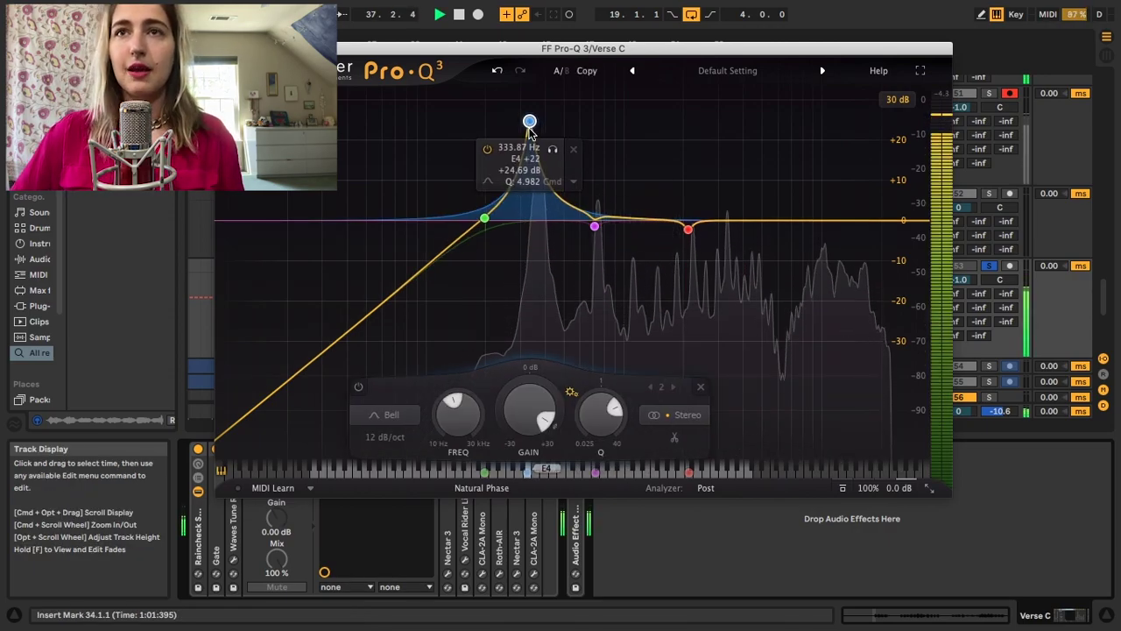
{"action": "left_click_drag", "start_coordinate": [529, 123], "coordinate": [528, 235]}
{"action": "left_click_drag", "start_coordinate": [594, 225], "coordinate": [594, 92]}
{"action": "key", "text": "space"}
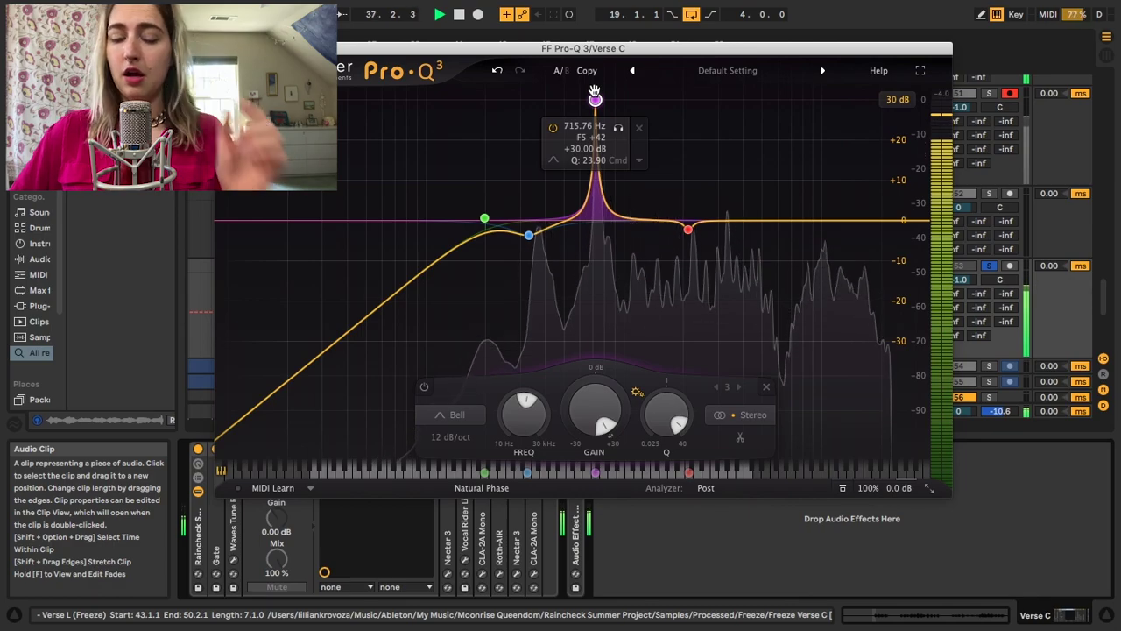
{"action": "key", "text": "space"}
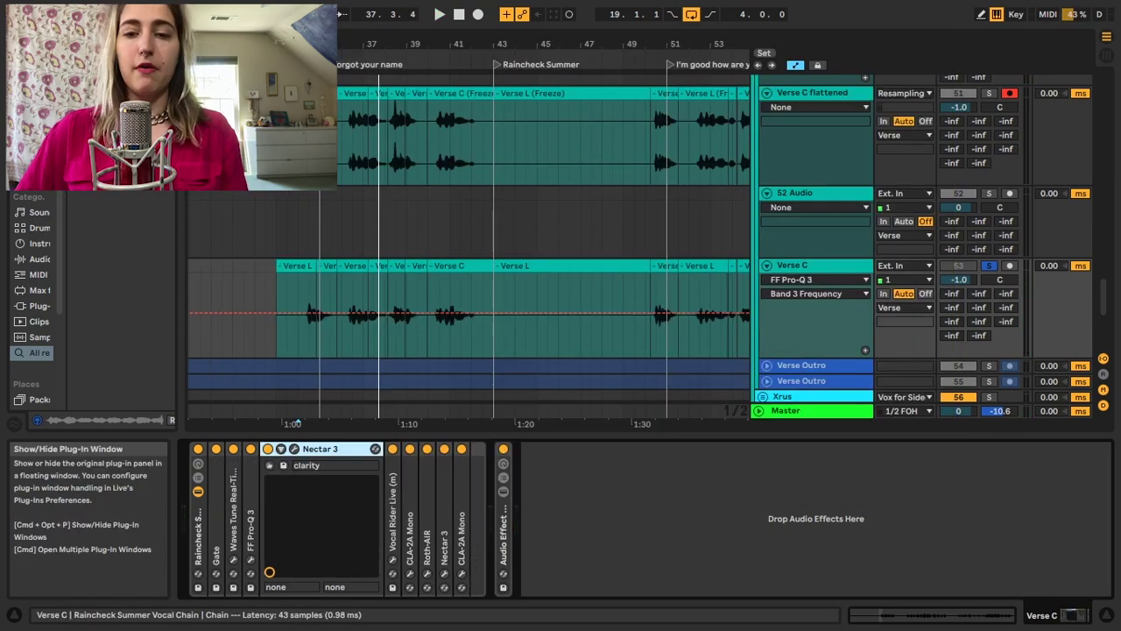
Inspect Nectar 3's 364 Hz cut and high-shelf boost, fold Nectar 3, and expand Vocal Rider Live
{"action": "left_click", "coordinate": [375, 448]}
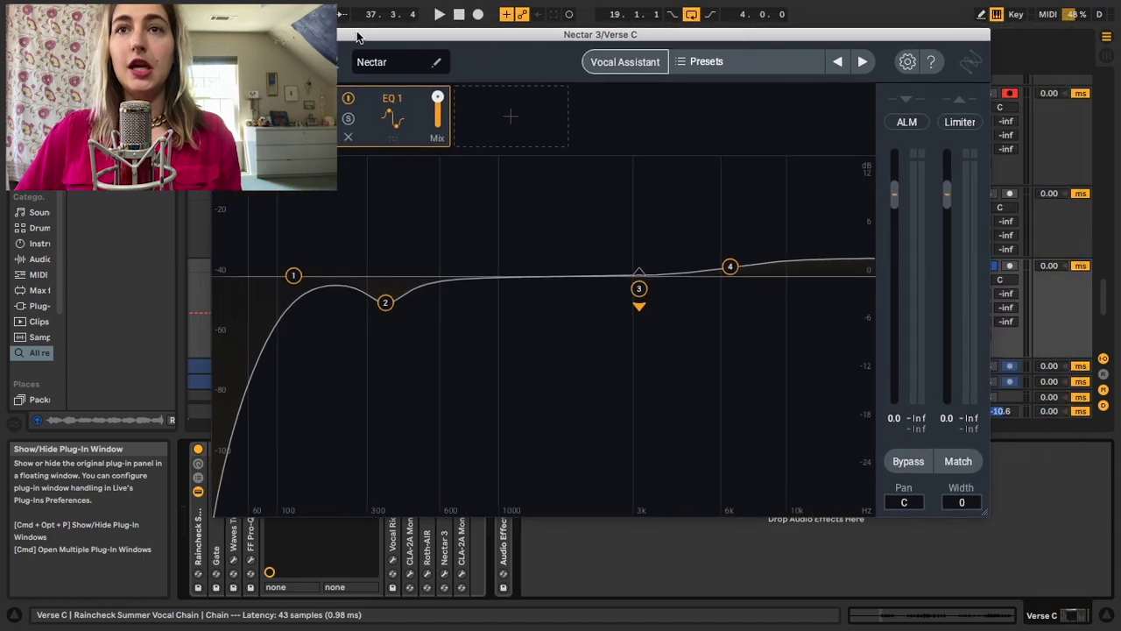
{"action": "left_click", "coordinate": [384, 303]}
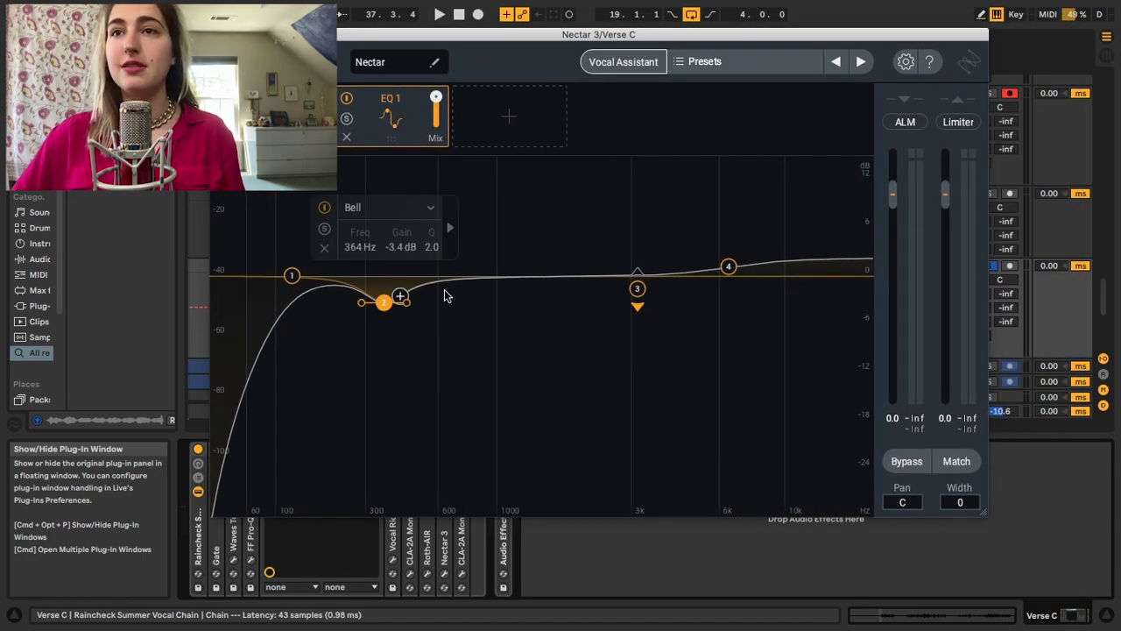
{"action": "left_click", "coordinate": [729, 267]}
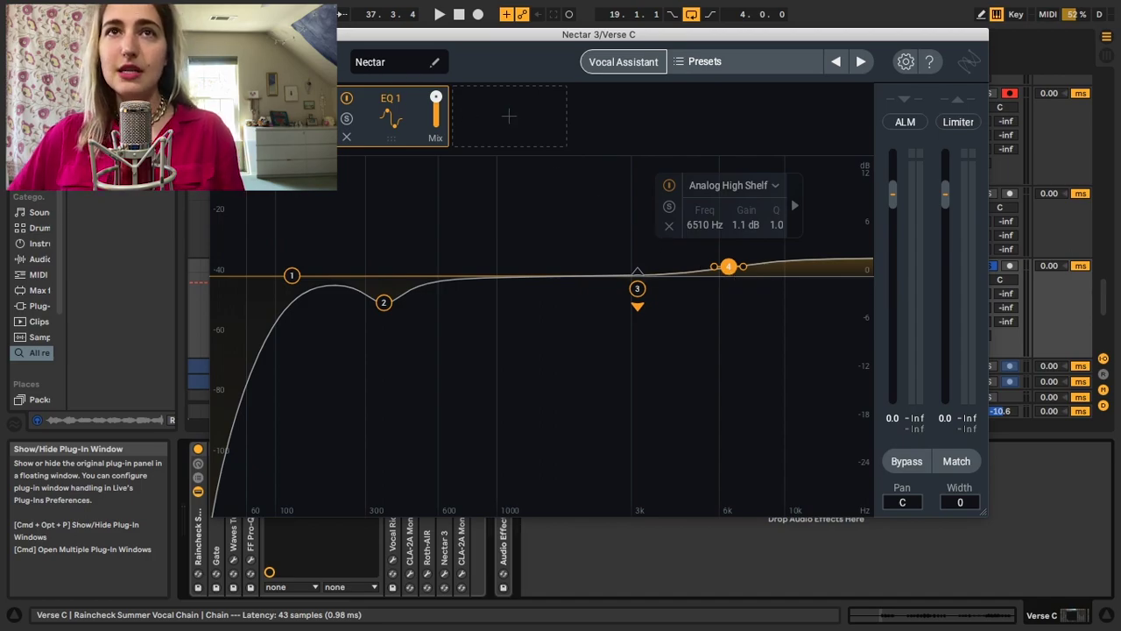
{"action": "left_click", "coordinate": [294, 448]}
{"action": "double_click", "coordinate": [340, 448]}
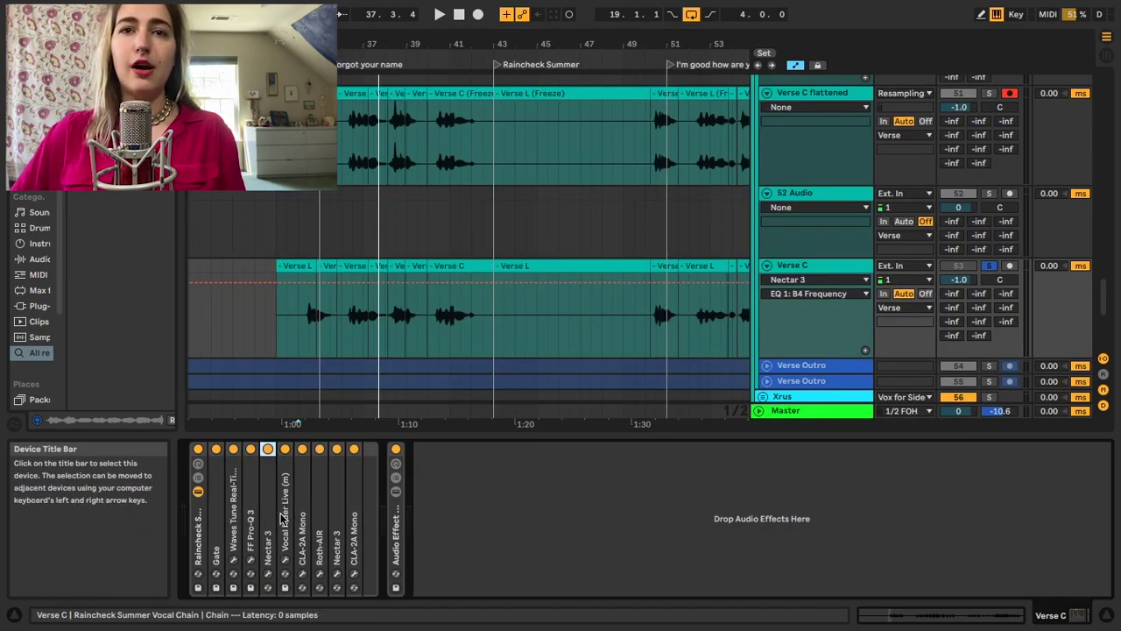
{"action": "double_click", "coordinate": [285, 503]}
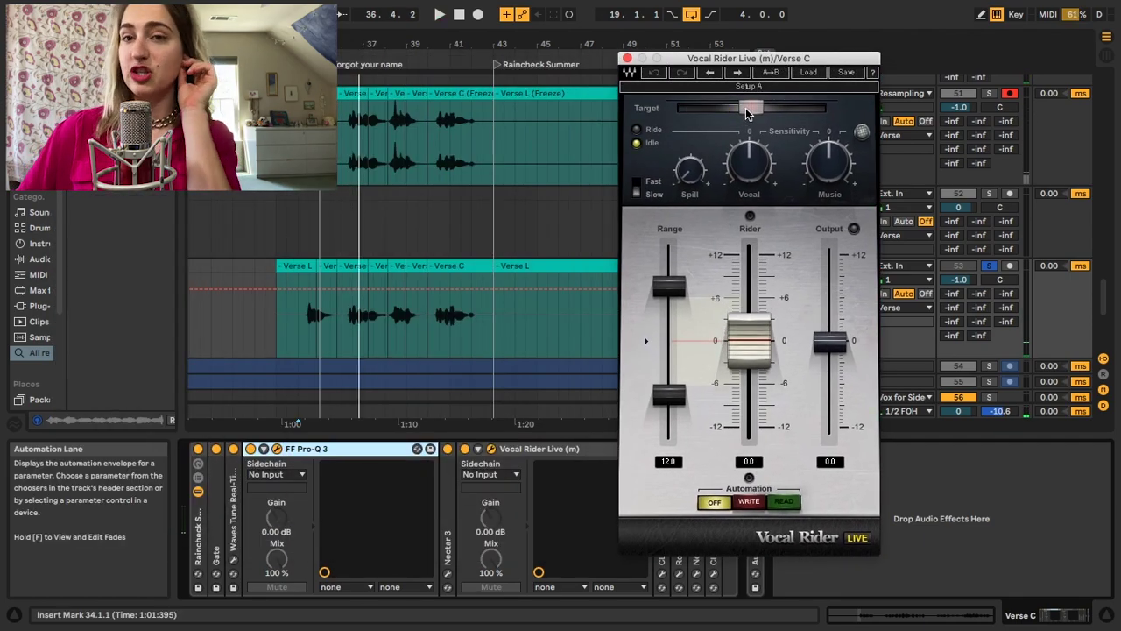
Fold Pro-Q 3 and Vocal Rider Live, play the verse through CLA-2A Mono, then fold it
{"action": "left_click", "coordinate": [627, 58]}
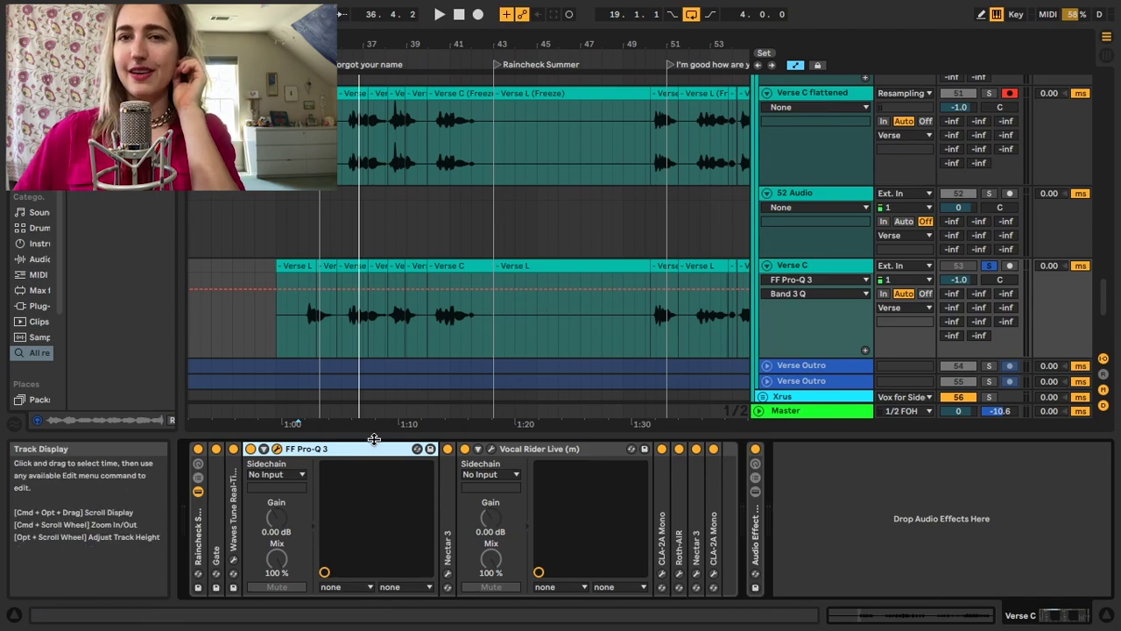
{"action": "double_click", "coordinate": [375, 449]}
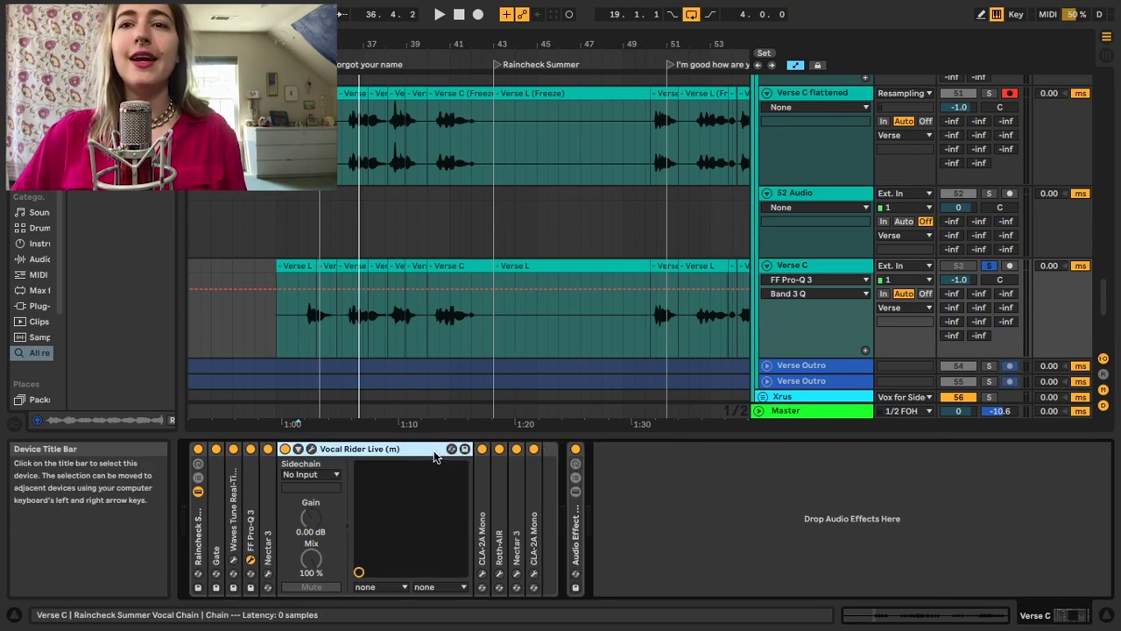
{"action": "double_click", "coordinate": [289, 448]}
{"action": "double_click", "coordinate": [303, 473]}
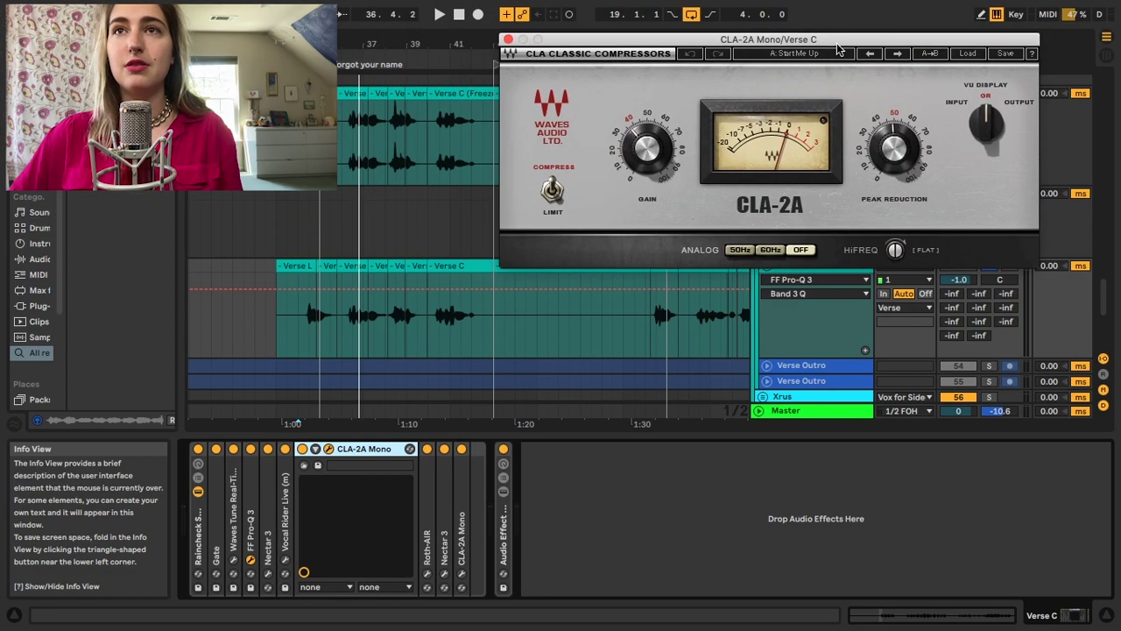
{"action": "key", "text": "space"}
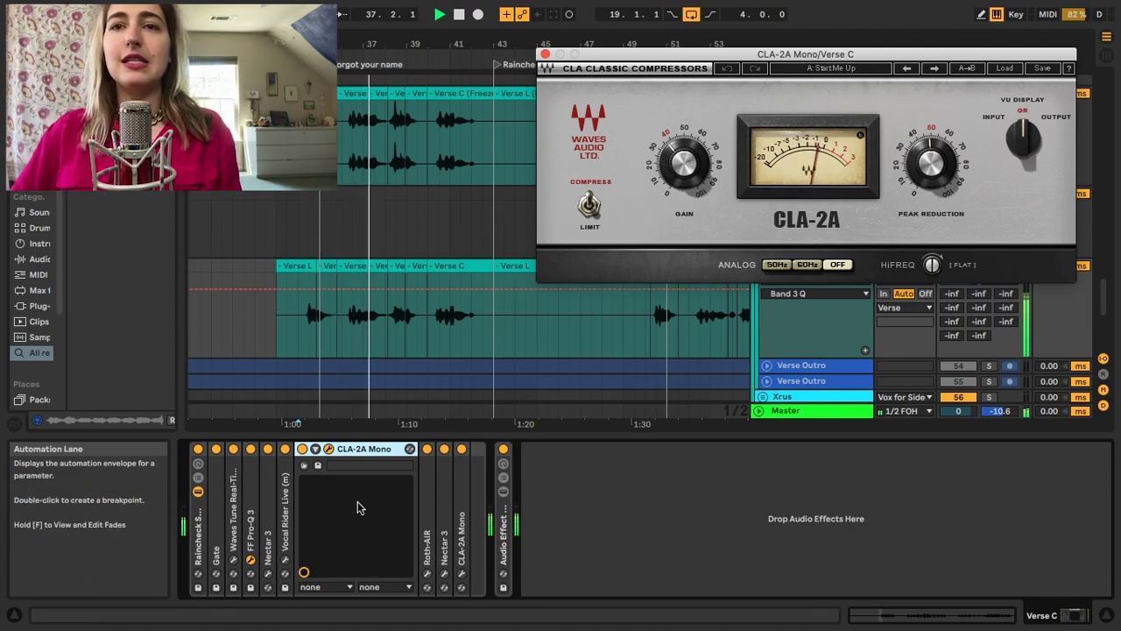
{"action": "double_click", "coordinate": [333, 448]}
Play Verse C through Roth-AIR, then step through the Nectar 3 and CLA-2A windows
{"action": "double_click", "coordinate": [325, 469]}
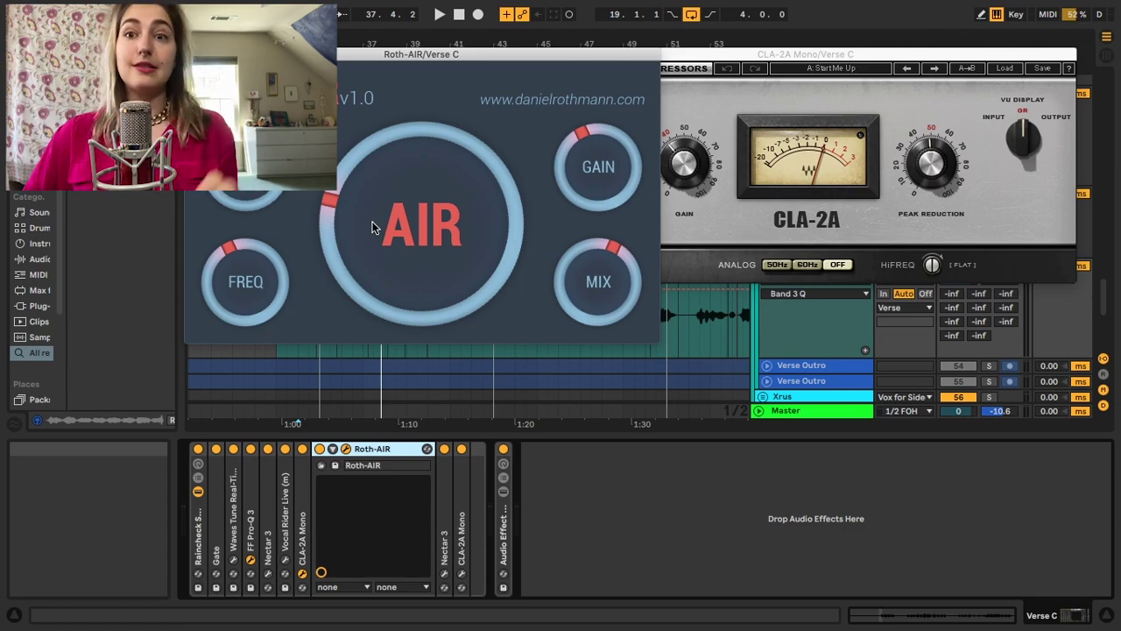
{"action": "key", "text": "space"}
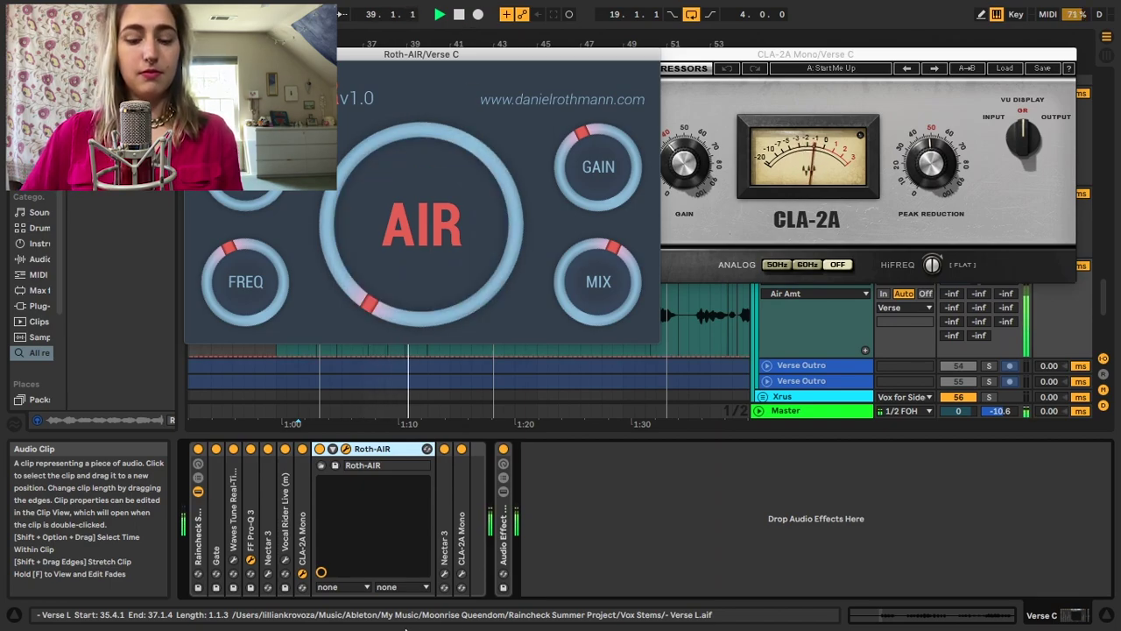
{"action": "left_click", "coordinate": [444, 516]}
{"action": "left_click", "coordinate": [551, 449]}
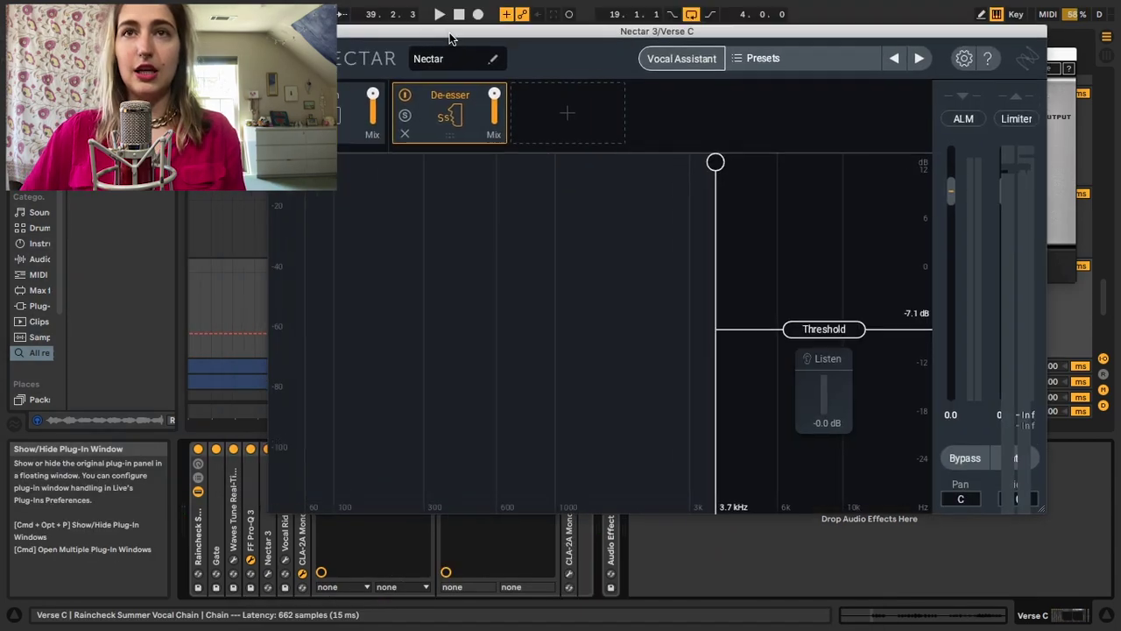
{"action": "left_click", "coordinate": [595, 449]}
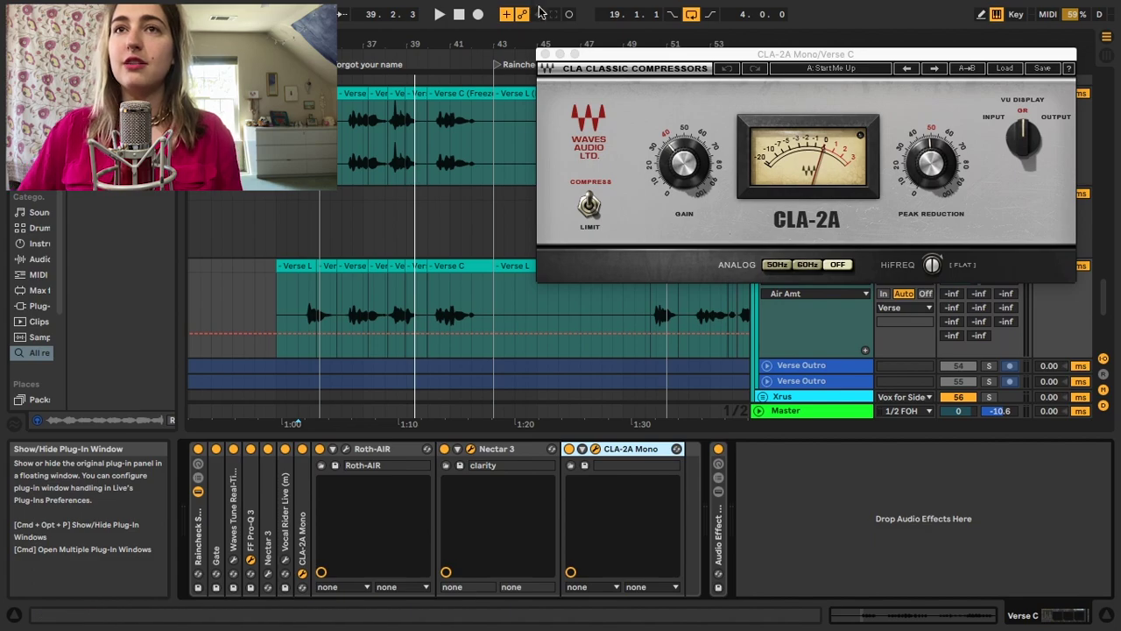
{"action": "mouse_move", "coordinate": [721, 56]}
{"action": "left_mouse_down"}
{"action": "mouse_move", "coordinate": [1036, 120]}
{"action": "mouse_move", "coordinate": [778, 114]}
{"action": "left_mouse_up"}
Play Verse C with the whole vocal chain switched off and back on for comparison
{"action": "left_click", "coordinate": [440, 298]}
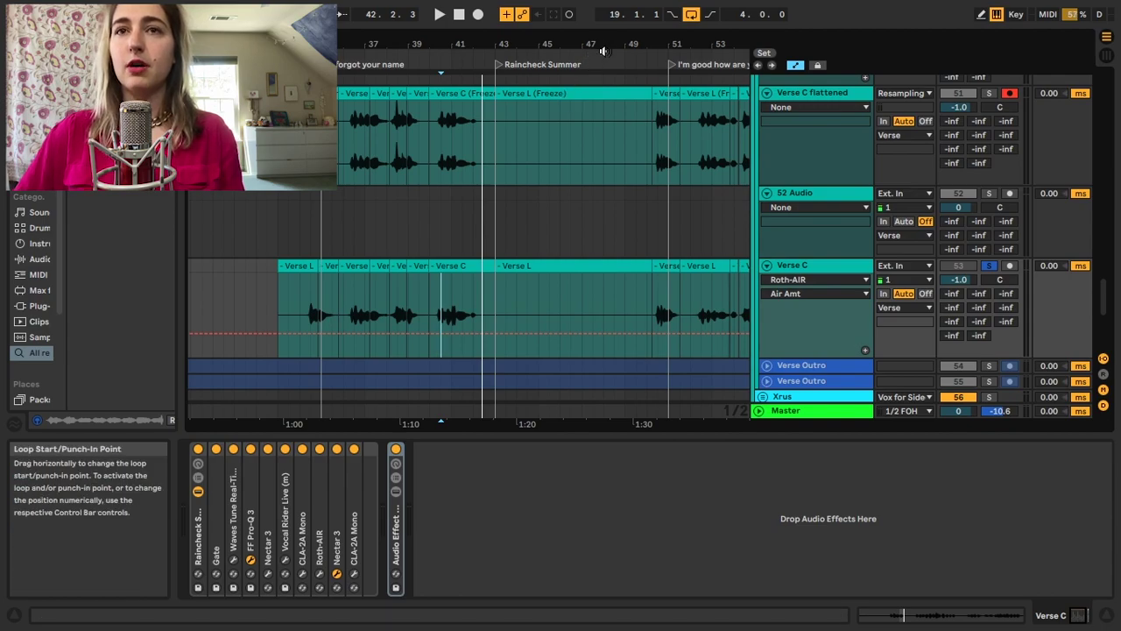
{"action": "key", "text": "space"}
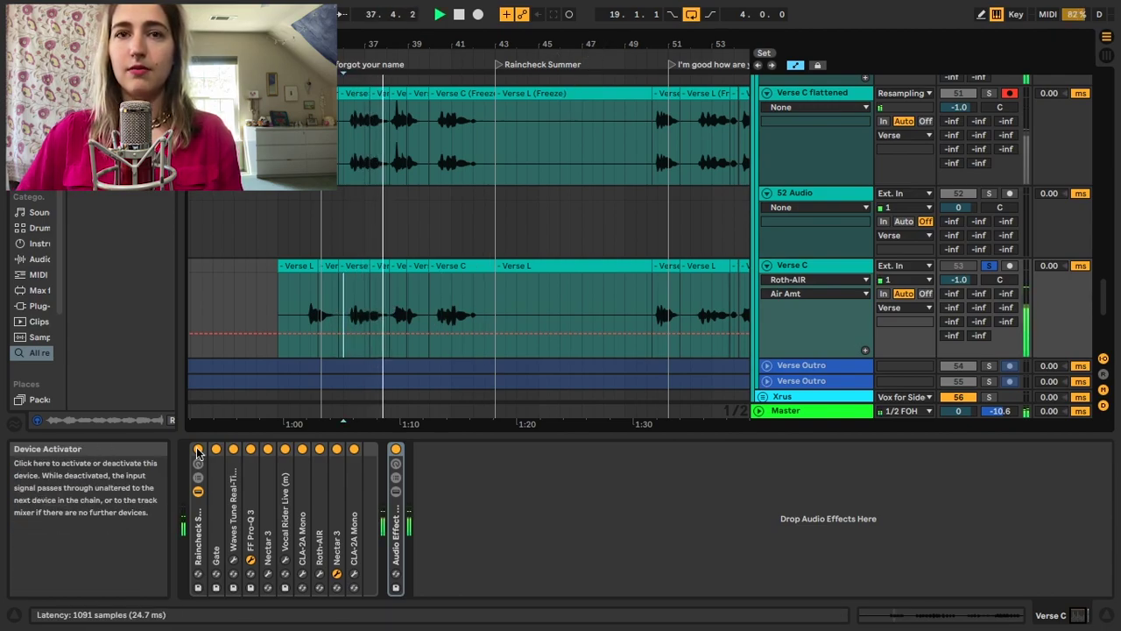
{"action": "left_click", "coordinate": [199, 450]}
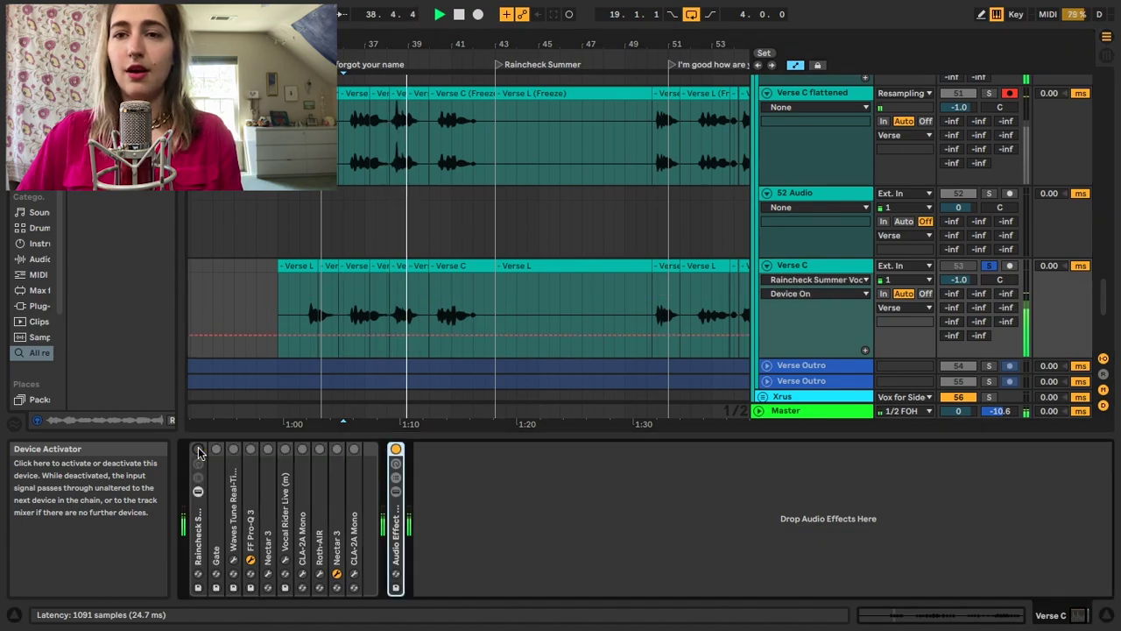
{"action": "left_click", "coordinate": [199, 450]}
{"action": "key", "text": "space"}
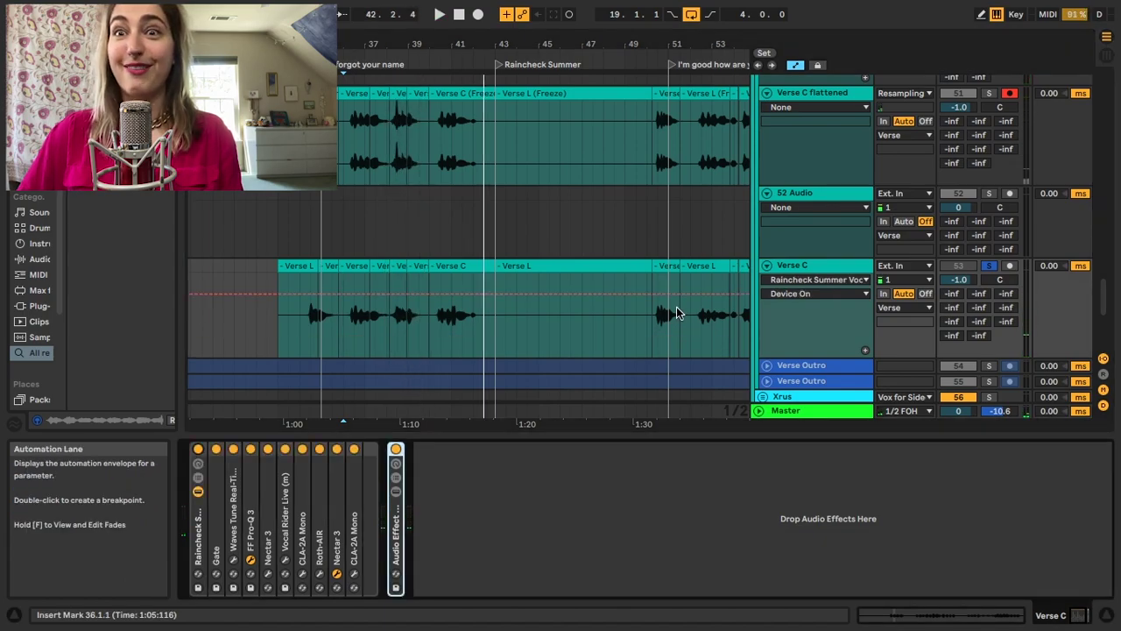
{"action": "scroll", "coordinate": [634, 316], "scroll_direction": "down", "scroll_amount": 5}
{"action": "left_click", "coordinate": [727, 288]}
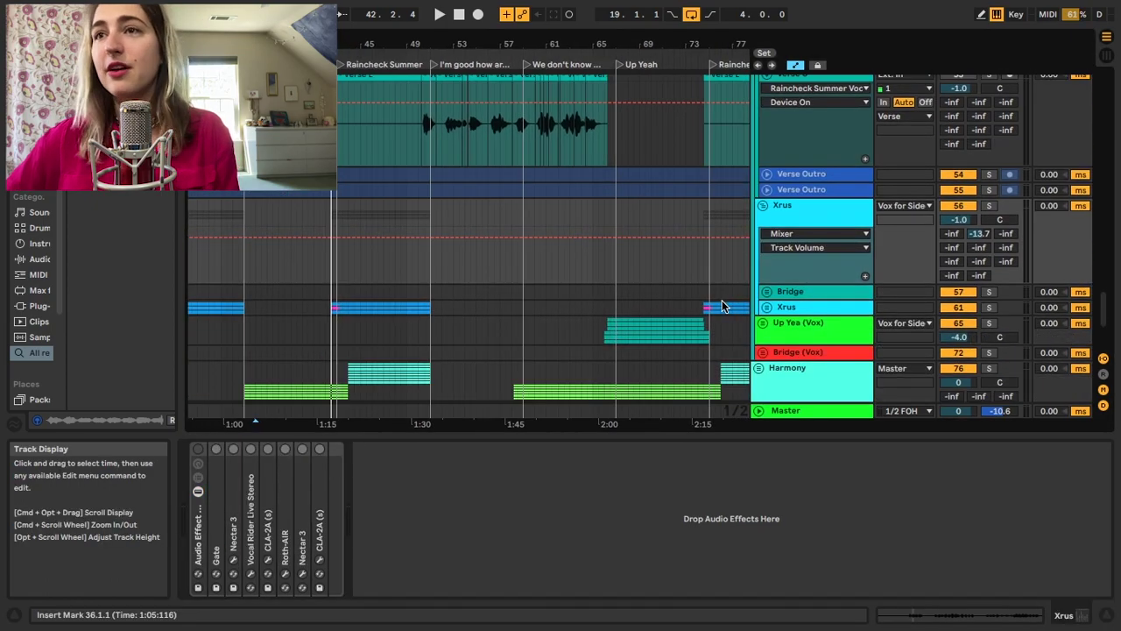
Unfold the Xrus group, select the Xrus L clip, and solo the PC Xrus L and C tracks
{"action": "left_click", "coordinate": [767, 306]}
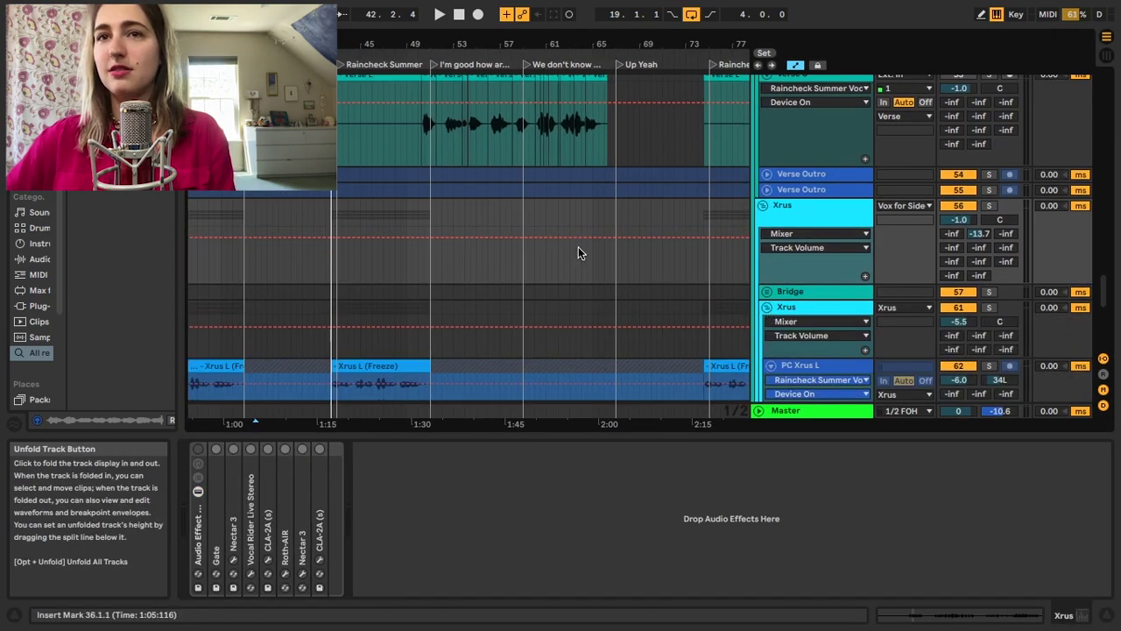
{"action": "scroll", "coordinate": [422, 205], "scroll_direction": "down", "scroll_amount": 3}
{"action": "left_click", "coordinate": [376, 263]}
{"action": "scroll", "coordinate": [388, 238], "scroll_direction": "down", "scroll_amount": 1}
{"action": "left_click", "coordinate": [989, 198]}
{"action": "left_click", "coordinate": [989, 256]}
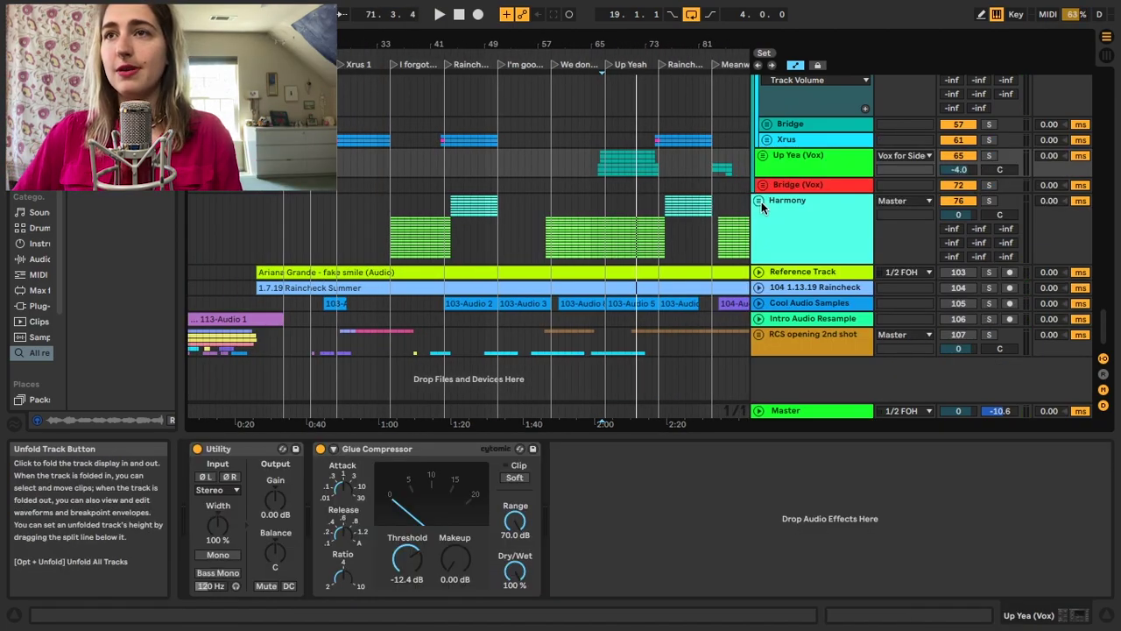
Play the Harmony and Harmony B tracks from bar 59, then fold Harmony and select the Reference Track clip
{"action": "left_click", "coordinate": [762, 199]}
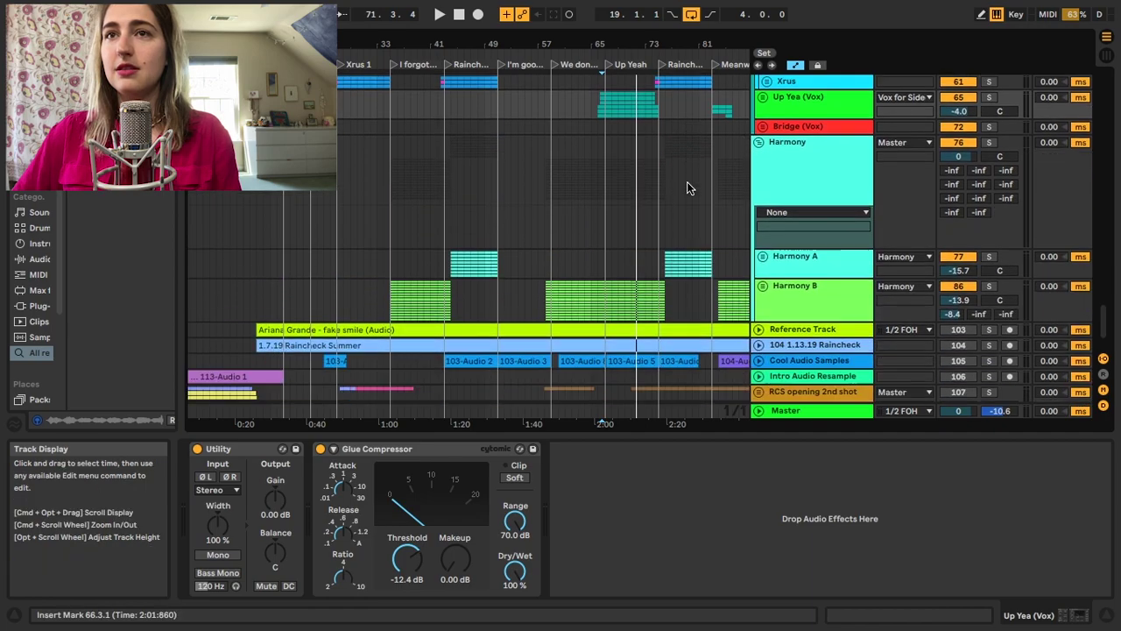
{"action": "scroll", "coordinate": [686, 182], "scroll_direction": "down", "scroll_amount": 1}
{"action": "left_click", "coordinate": [549, 180]}
{"action": "left_click", "coordinate": [762, 245]}
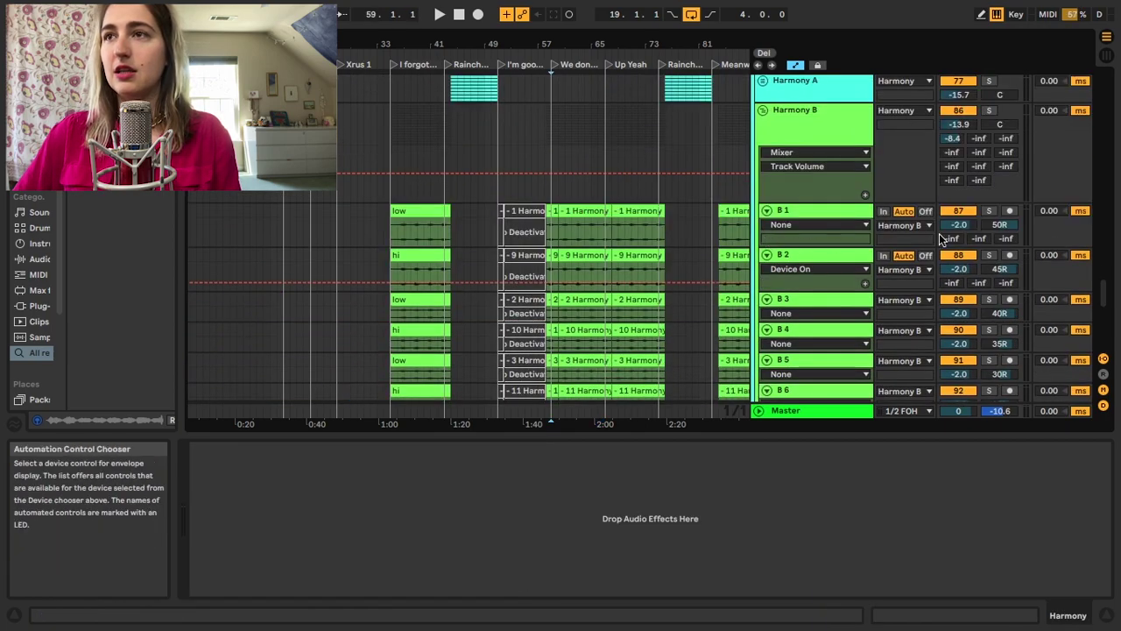
{"action": "key", "text": "space"}
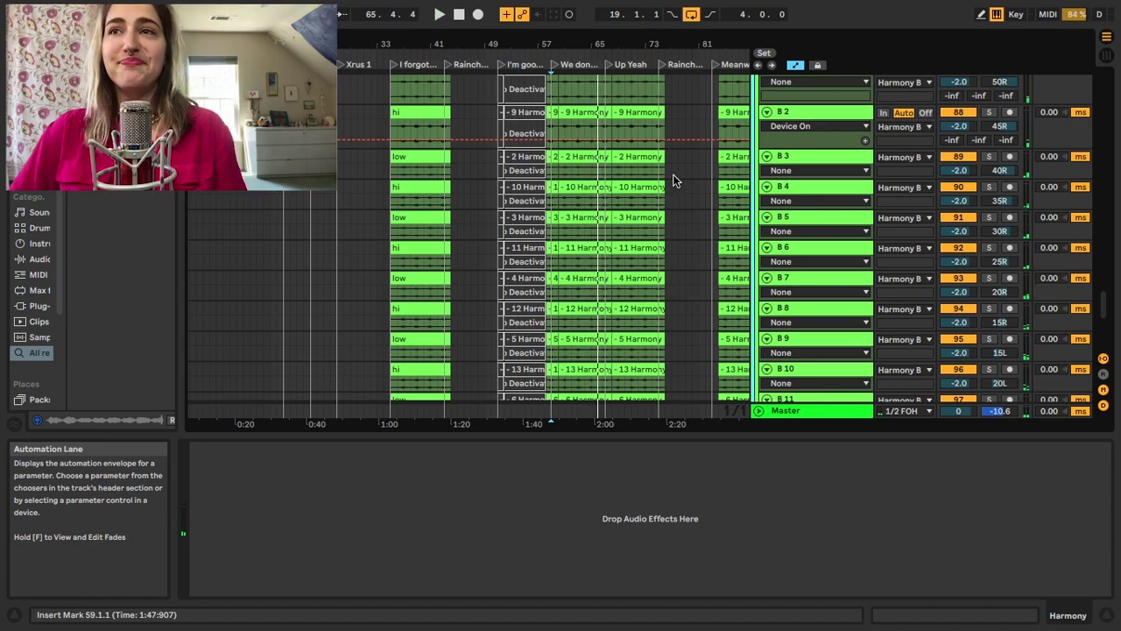
{"action": "scroll", "coordinate": [674, 188], "scroll_direction": "down", "scroll_amount": 3}
{"action": "scroll", "coordinate": [674, 197], "scroll_direction": "up", "scroll_amount": 3}
{"action": "left_click", "coordinate": [759, 161]}
{"action": "left_click", "coordinate": [504, 277]}
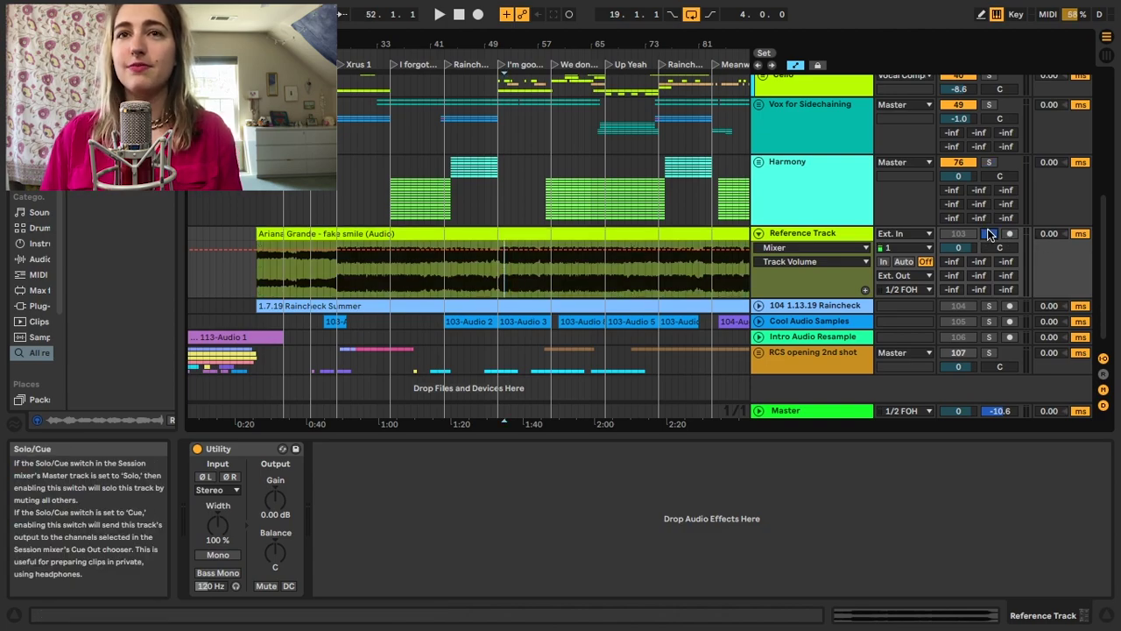
Play the Ariana Grande reference audio to compare it against the song
{"action": "key", "text": "space"}
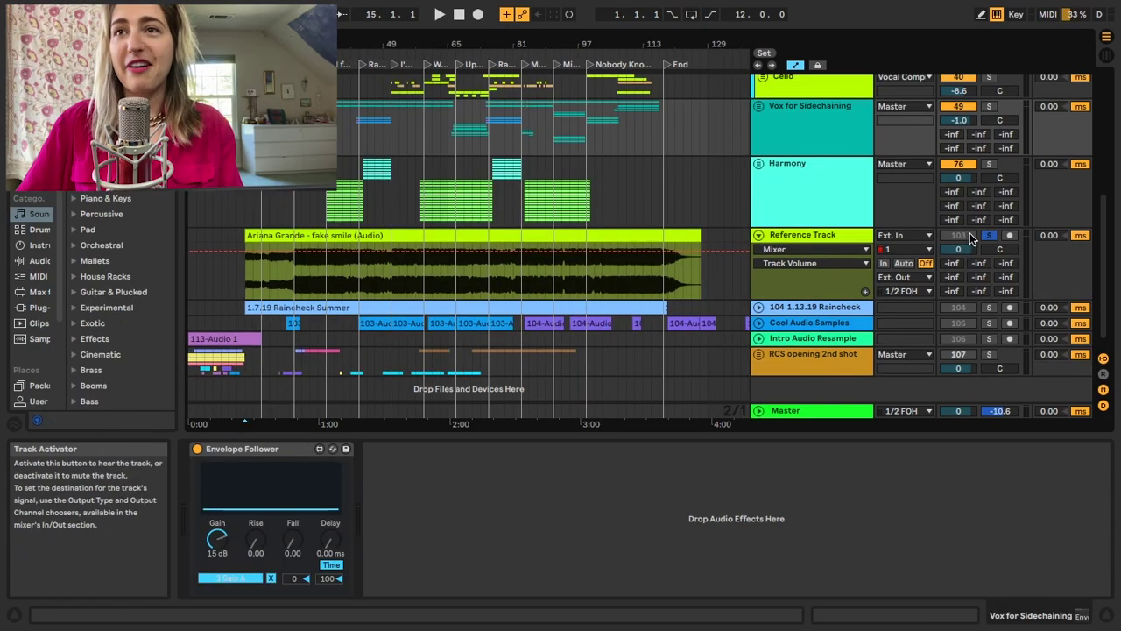
{"action": "scroll", "coordinate": [863, 234], "scroll_direction": "up", "scroll_amount": 2}
Unfold the Audio group and Wait track, then select a Wait clip
{"action": "scroll", "coordinate": [857, 233], "scroll_direction": "up", "scroll_amount": 2}
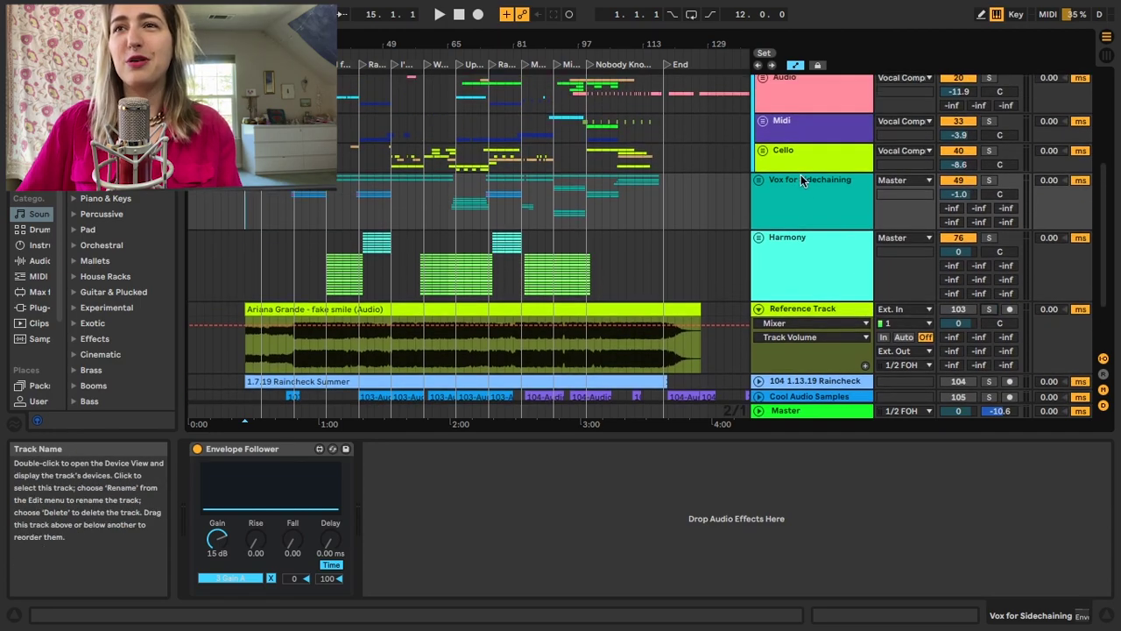
{"action": "scroll", "coordinate": [800, 175], "scroll_direction": "up", "scroll_amount": 2}
{"action": "scroll", "coordinate": [770, 149], "scroll_direction": "up", "scroll_amount": 1}
{"action": "left_click", "coordinate": [761, 120]}
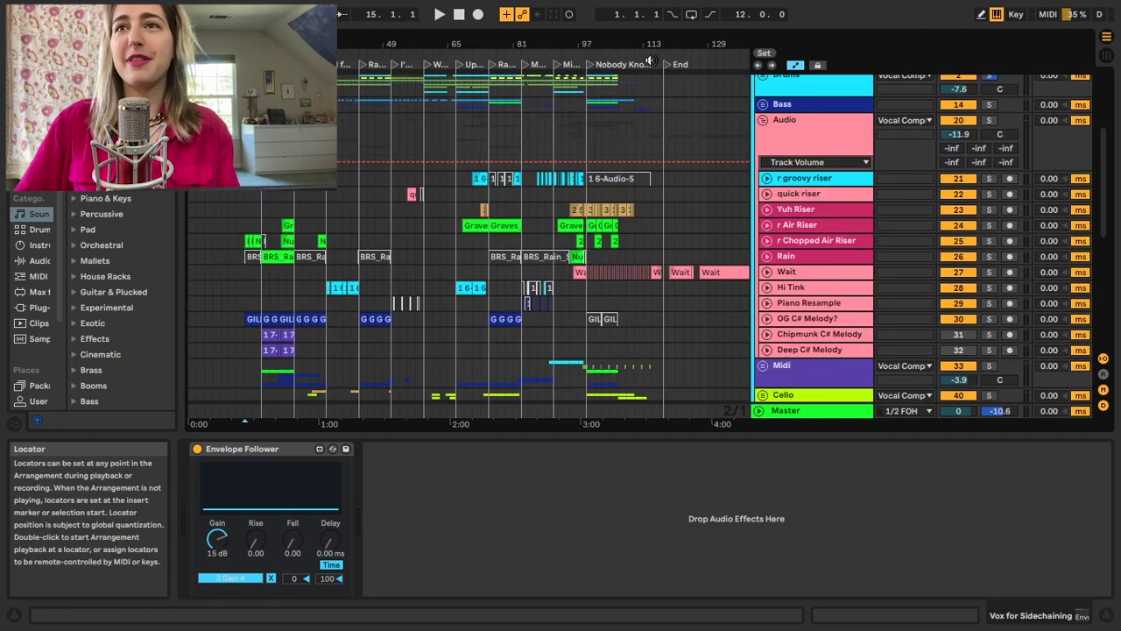
{"action": "left_click_drag", "start_coordinate": [561, 44], "coordinate": [543, 122]}
{"action": "left_click", "coordinate": [766, 271]}
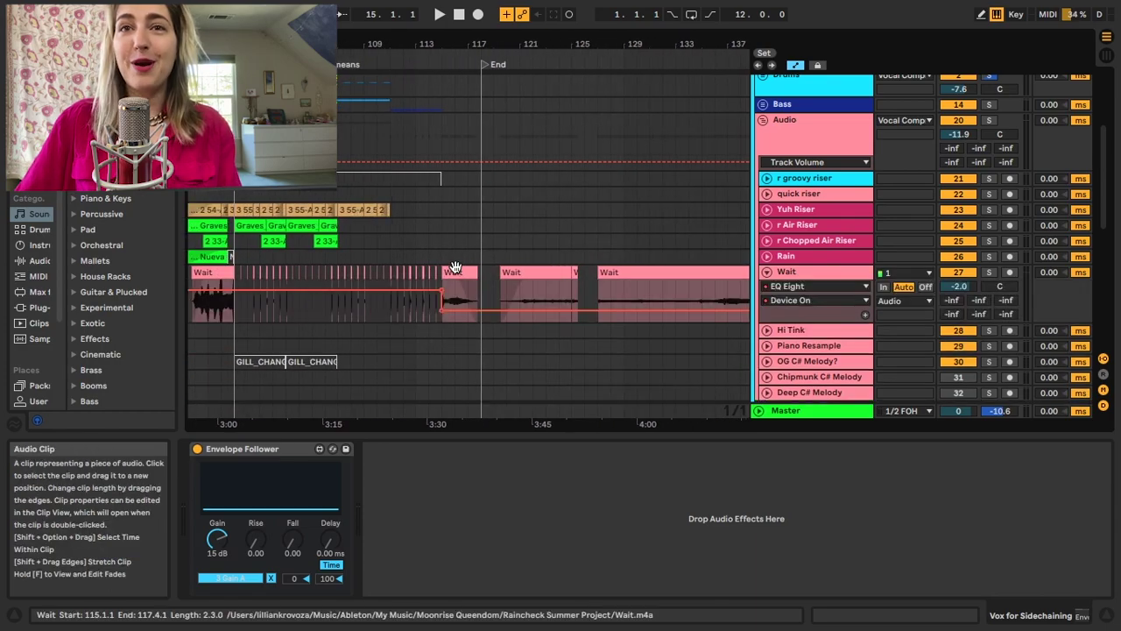
{"action": "left_click", "coordinate": [456, 271]}
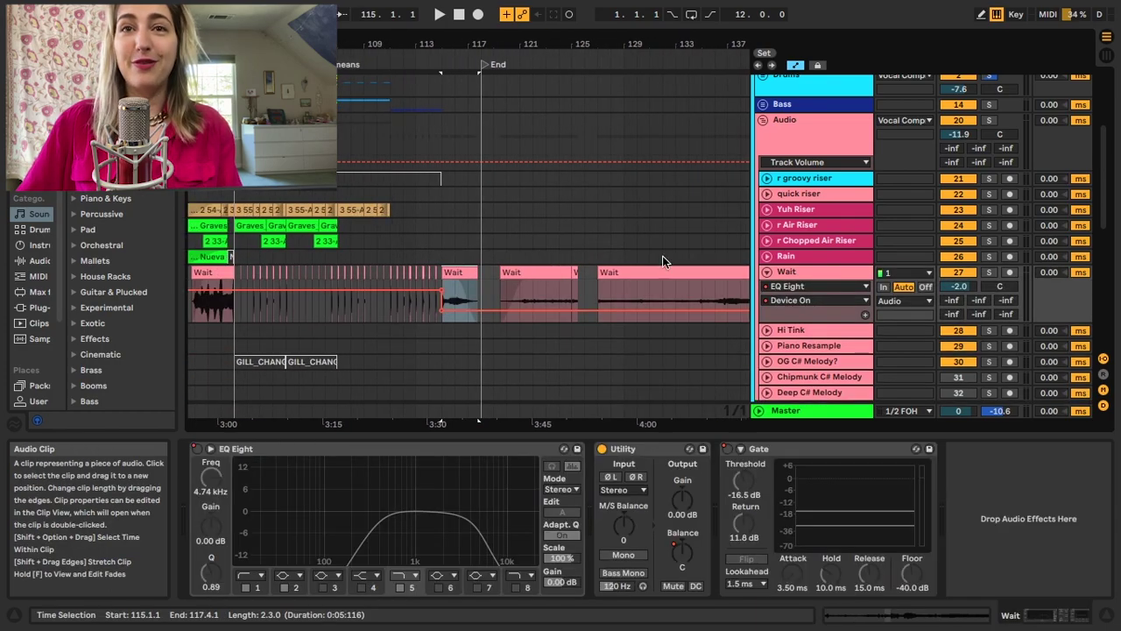
Solo the Wait track, play it around bars 97–117, and raise its volume to 6 dB
{"action": "left_click", "coordinate": [987, 274]}
{"action": "left_click_drag", "start_coordinate": [426, 44], "coordinate": [637, 54]}
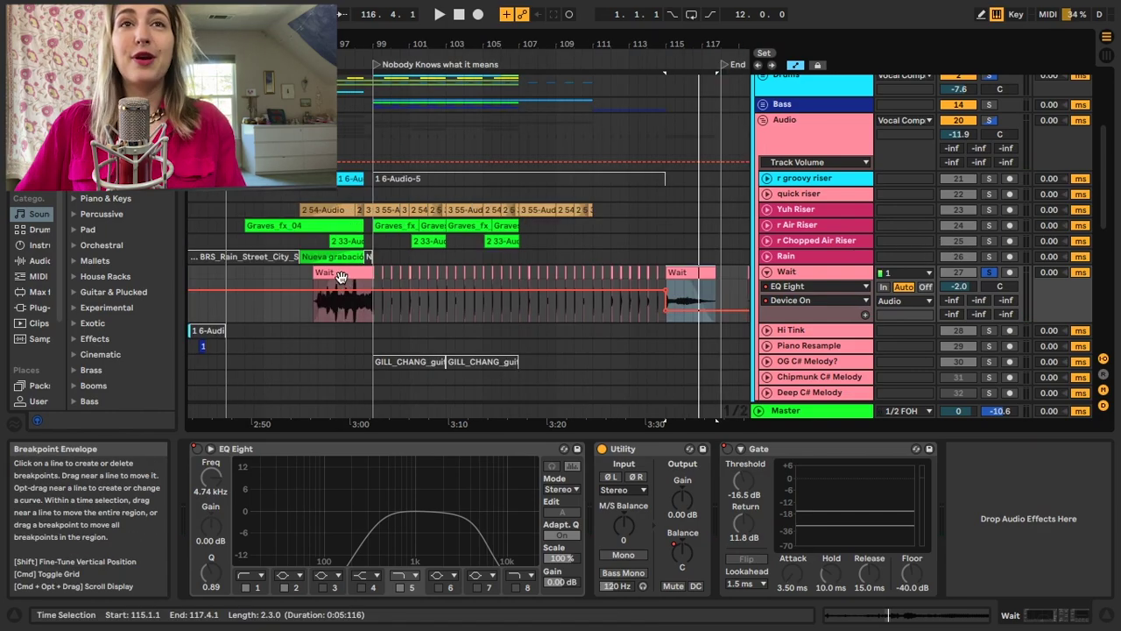
{"action": "scroll", "coordinate": [337, 272], "scroll_direction": "up", "scroll_amount": 3}
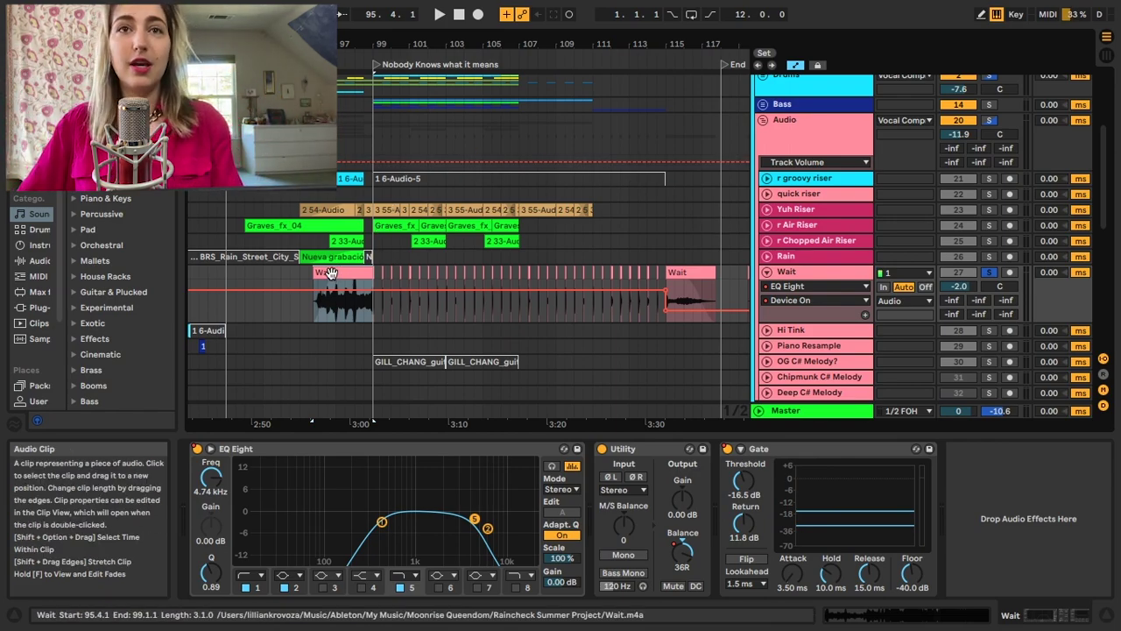
{"action": "key", "text": "space"}
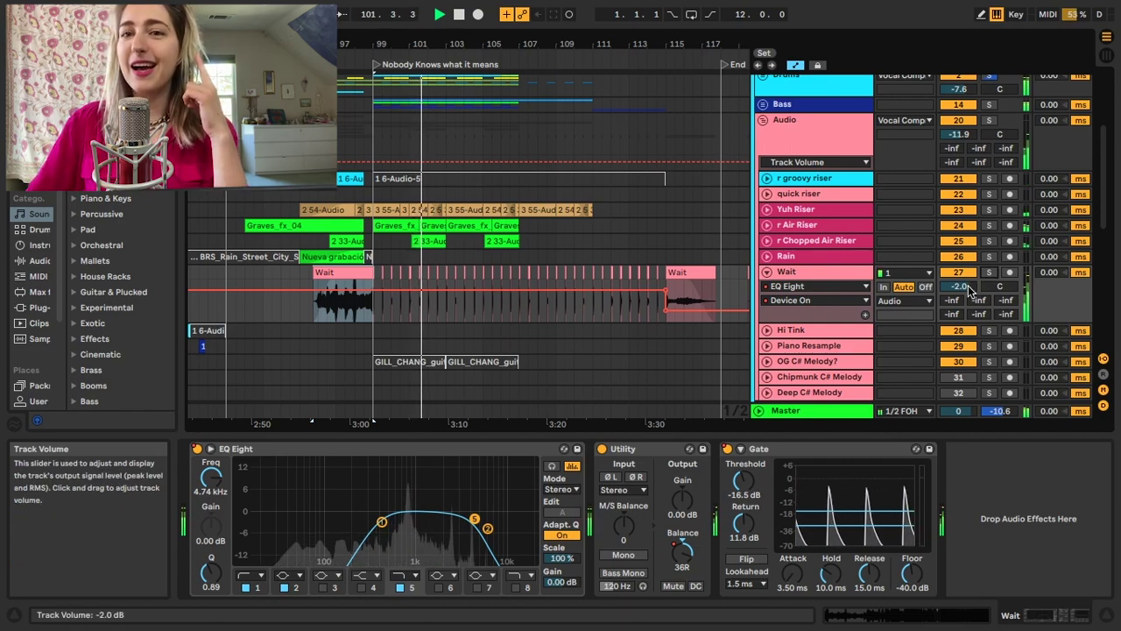
{"action": "left_click_drag", "start_coordinate": [959, 285], "coordinate": [959, 259]}
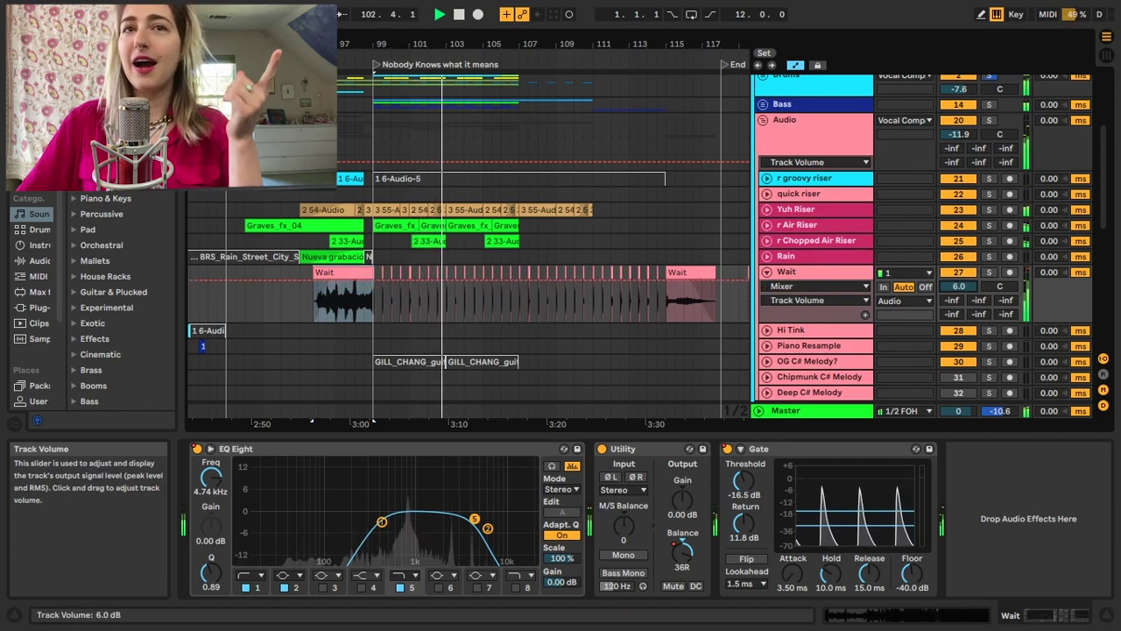